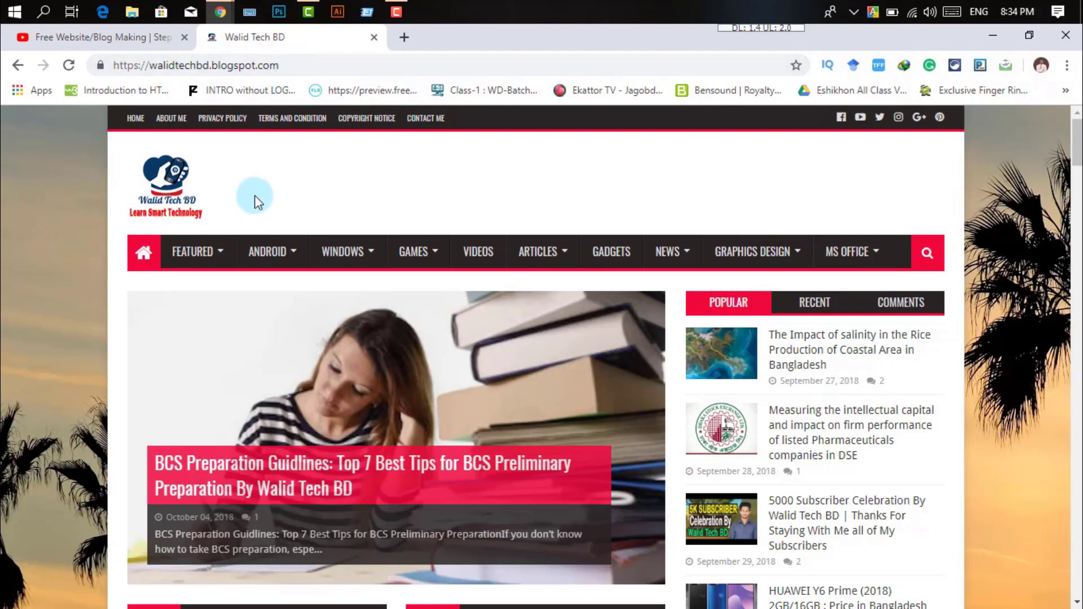
pyautogui.scroll(-3, 297, 169)
pyautogui.scroll(3, 750, 225)
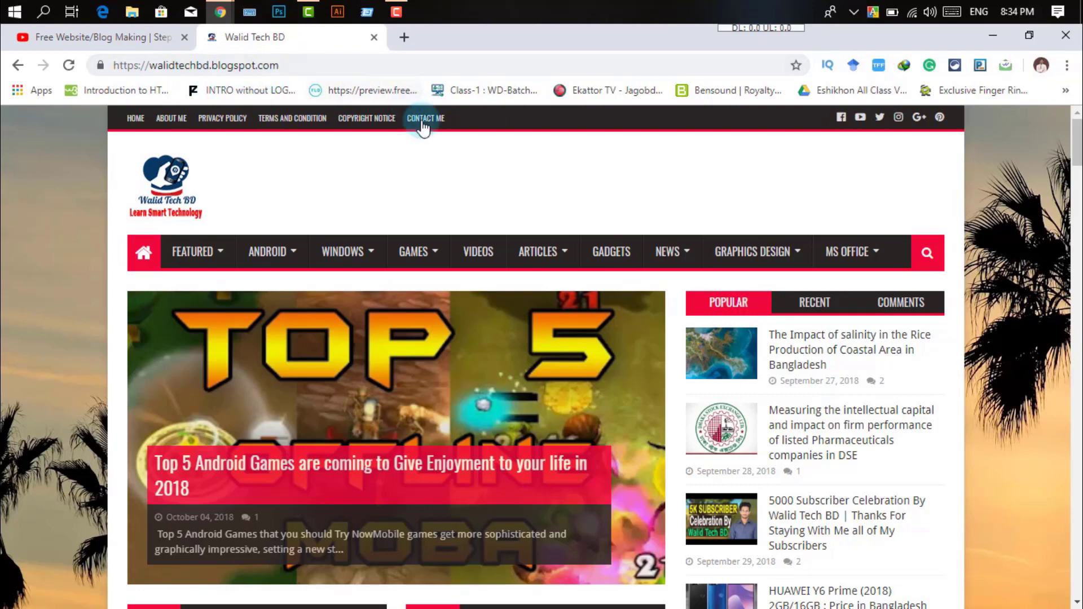
pyautogui.scroll(-3, 242, 226)
pyautogui.scroll(3, 275, 254)
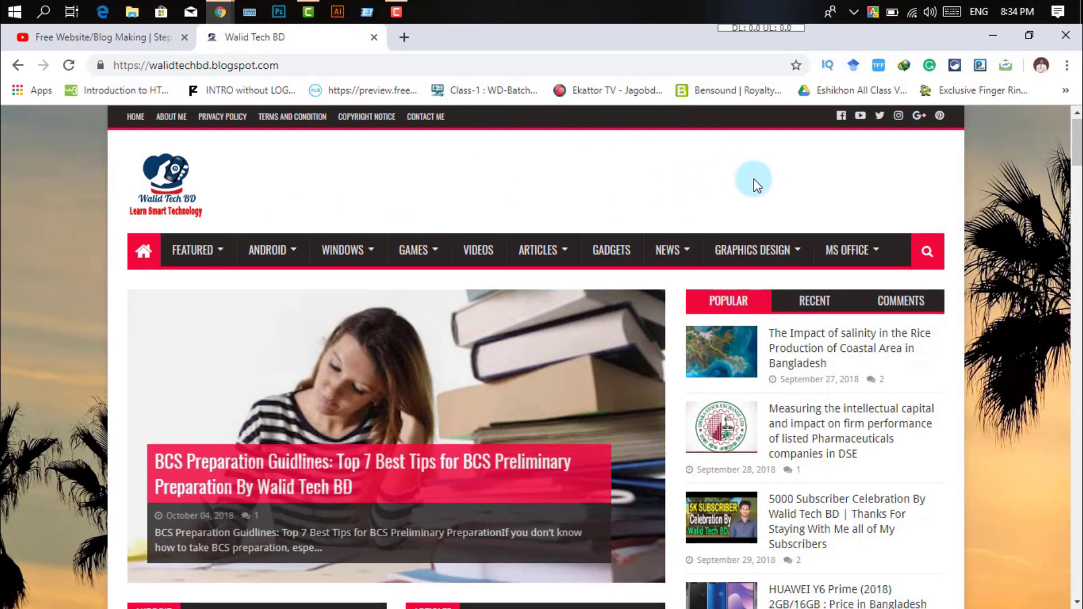
pyautogui.scroll(-3, 828, 186)
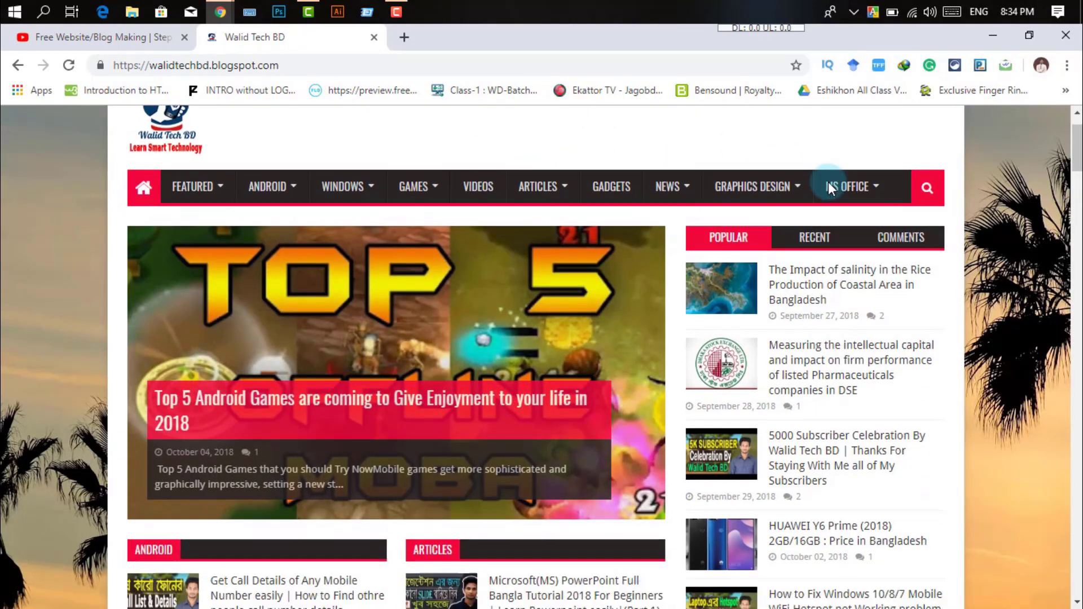
pyautogui.scroll(3, 641, 374)
pyautogui.scroll(-3, 404, 338)
pyautogui.scroll(3, 401, 330)
# Look through the submenus of the blog's main navigation, including Android, Windows, Games, Articles and News.
pyautogui.moveTo(202, 263)
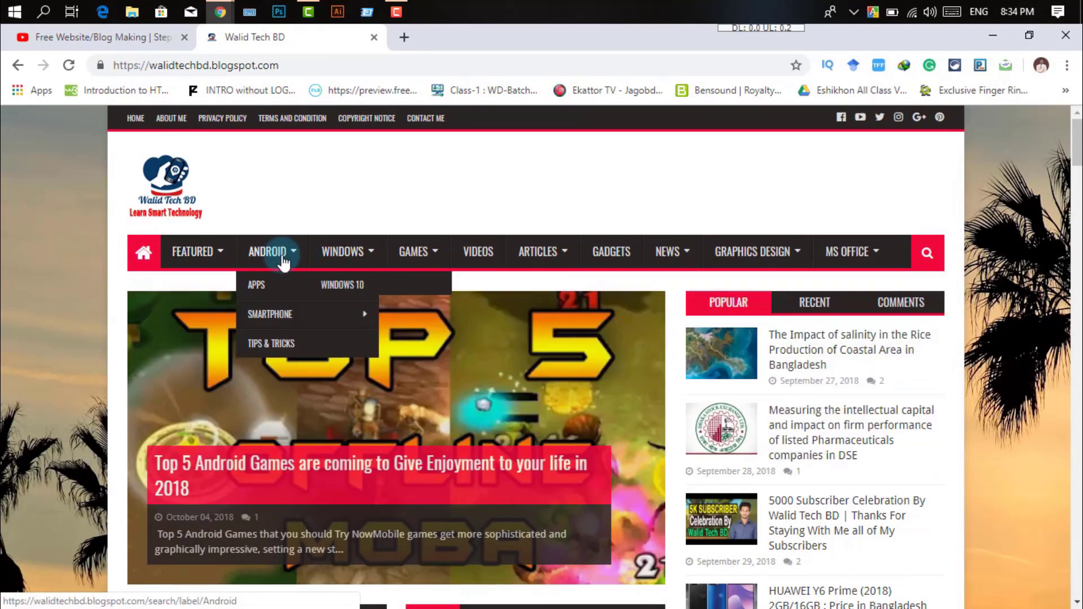
pyautogui.moveTo(276, 257)
pyautogui.moveTo(271, 303)
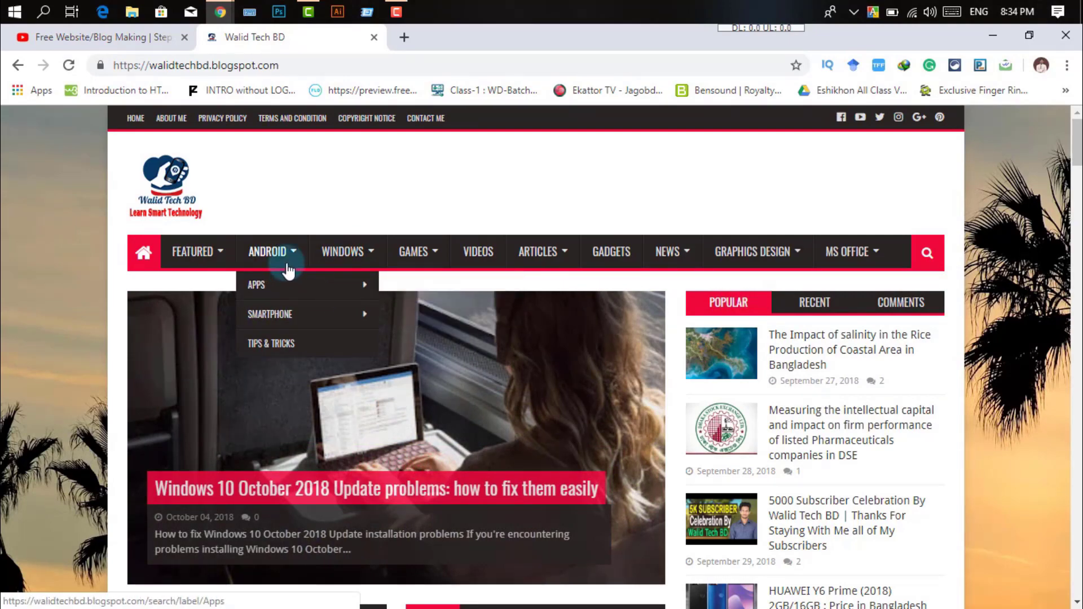
pyautogui.moveTo(304, 326)
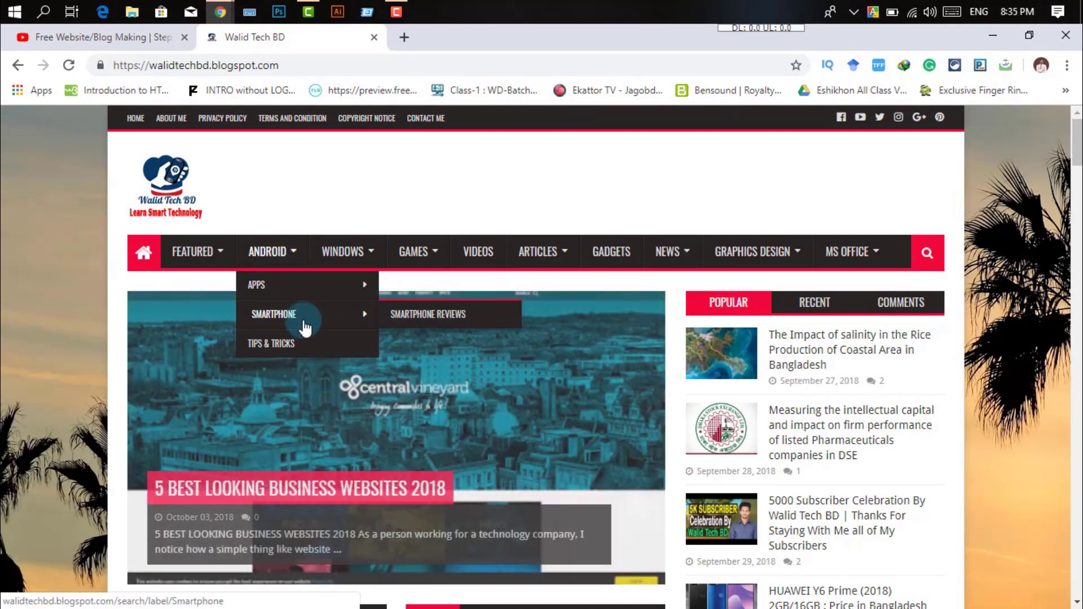
pyautogui.moveTo(373, 261)
pyautogui.moveTo(432, 255)
pyautogui.moveTo(536, 251)
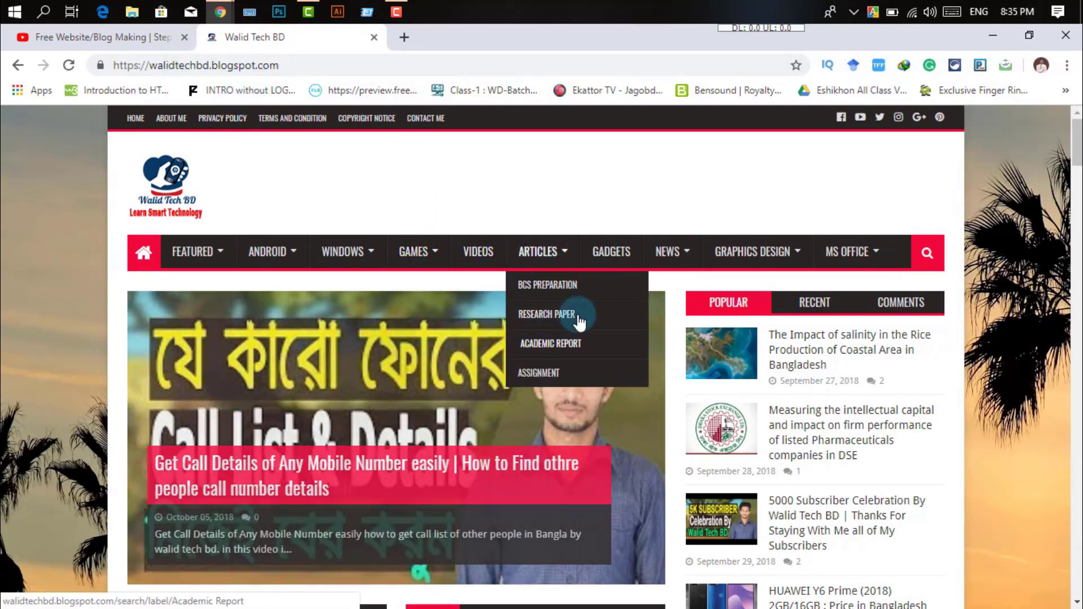
pyautogui.moveTo(660, 254)
# Skim the blog homepage from the header down past the categories list and return to the header.
pyautogui.scroll(-12, 798, 363)
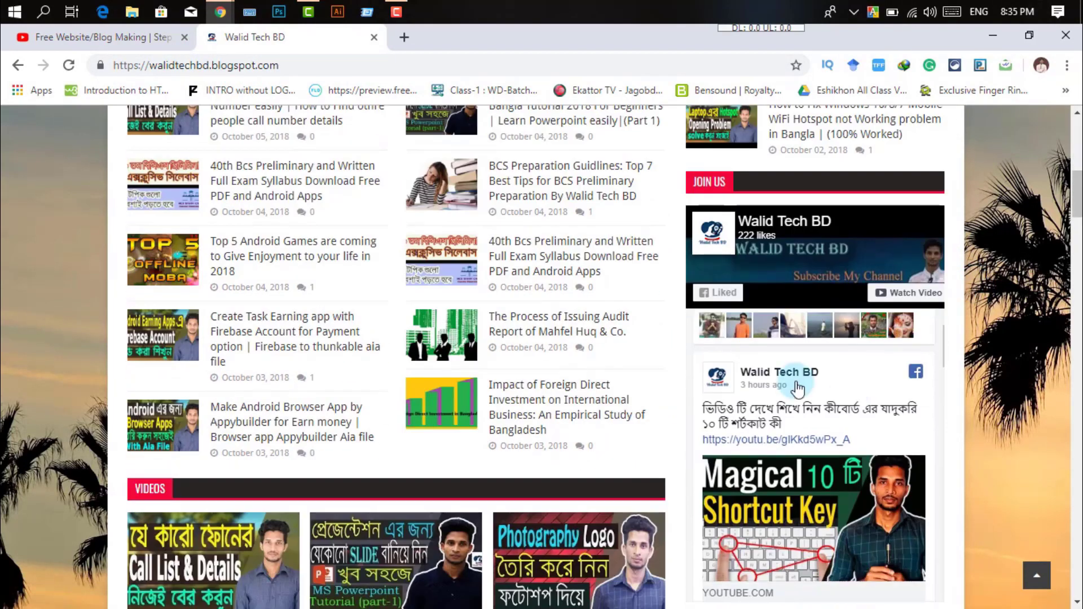
pyautogui.scroll(15, 551, 409)
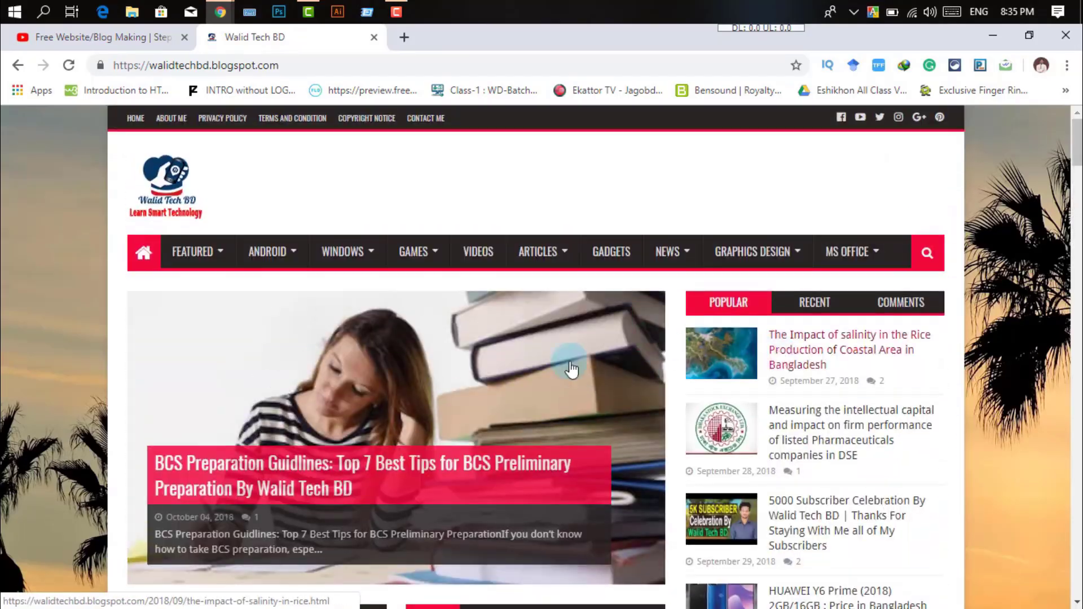
pyautogui.scroll(-15, 902, 358)
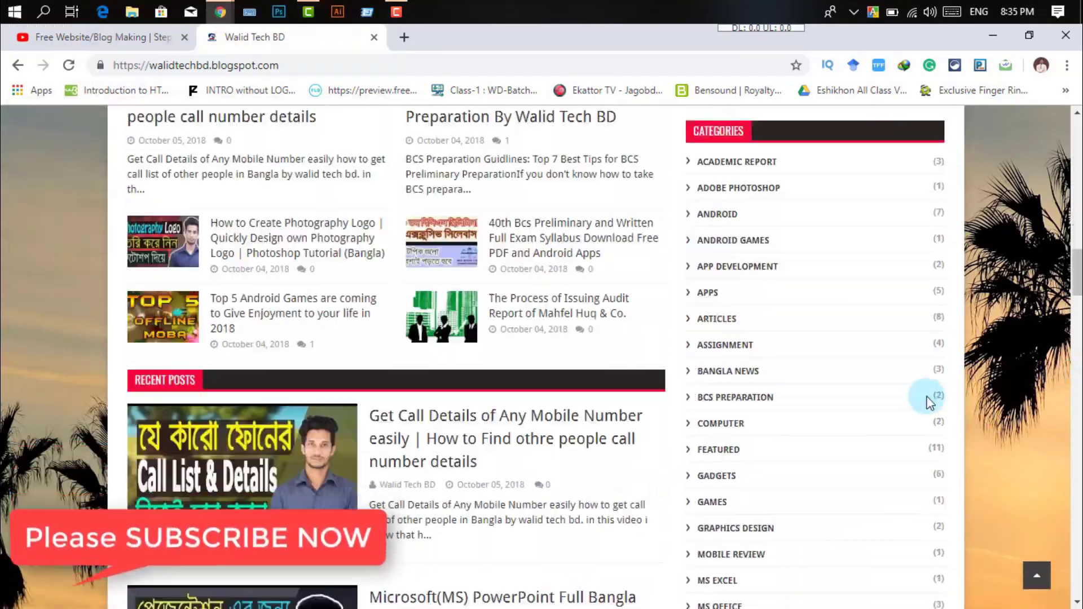
pyautogui.scroll(15, 818, 417)
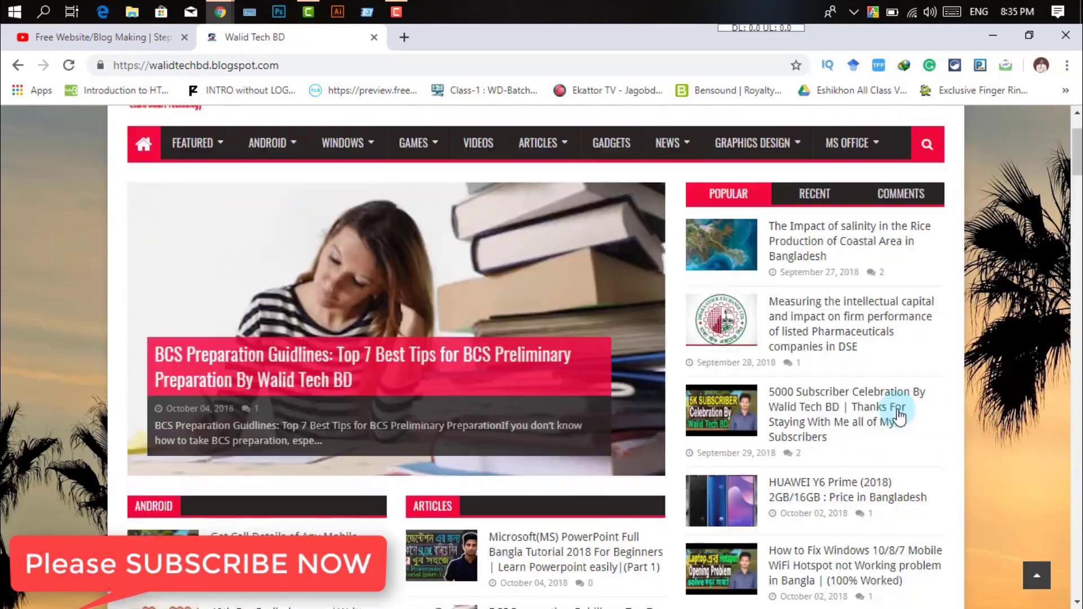
pyautogui.scroll(-15, 931, 413)
pyautogui.scroll(3, 455, 279)
pyautogui.scroll(15, 454, 279)
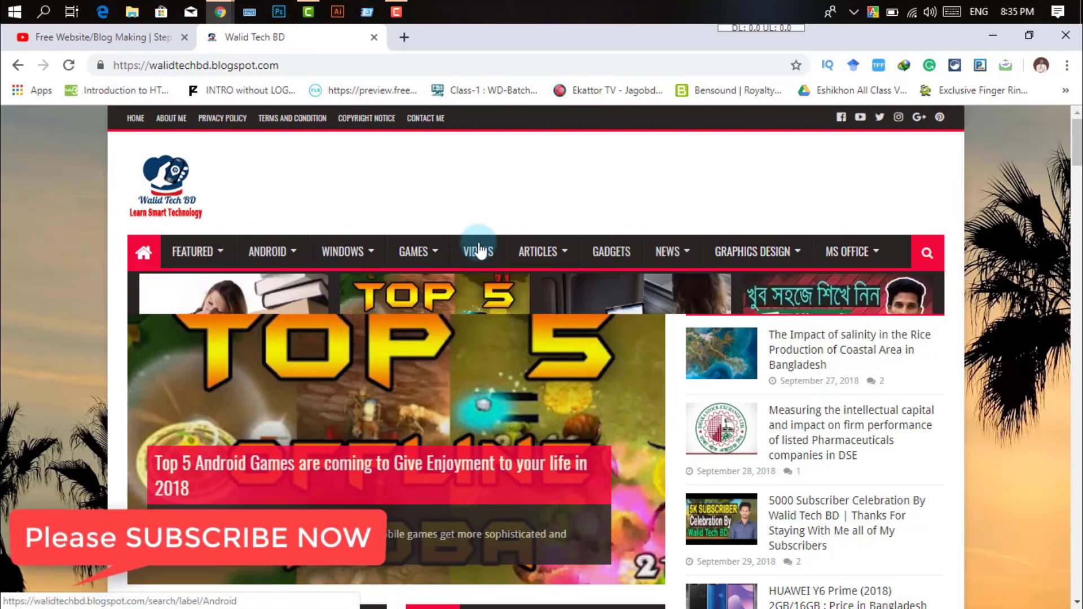
# Advance the homepage's featured post slider by two posts.
pyautogui.scroll(-1, 878, 356)
pyautogui.moveTo(193, 174)
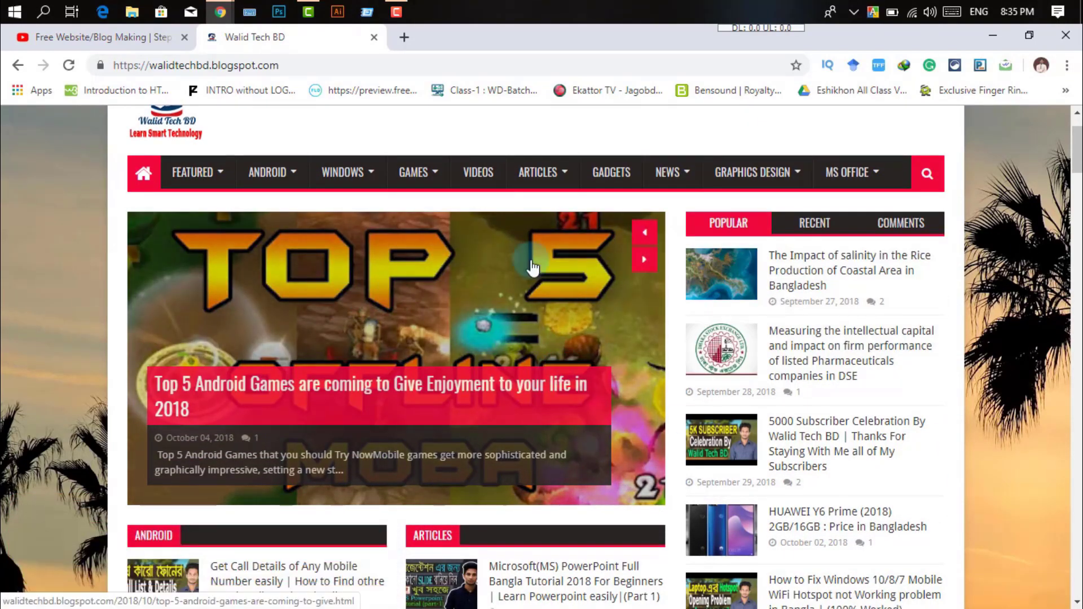
pyautogui.click(645, 260)
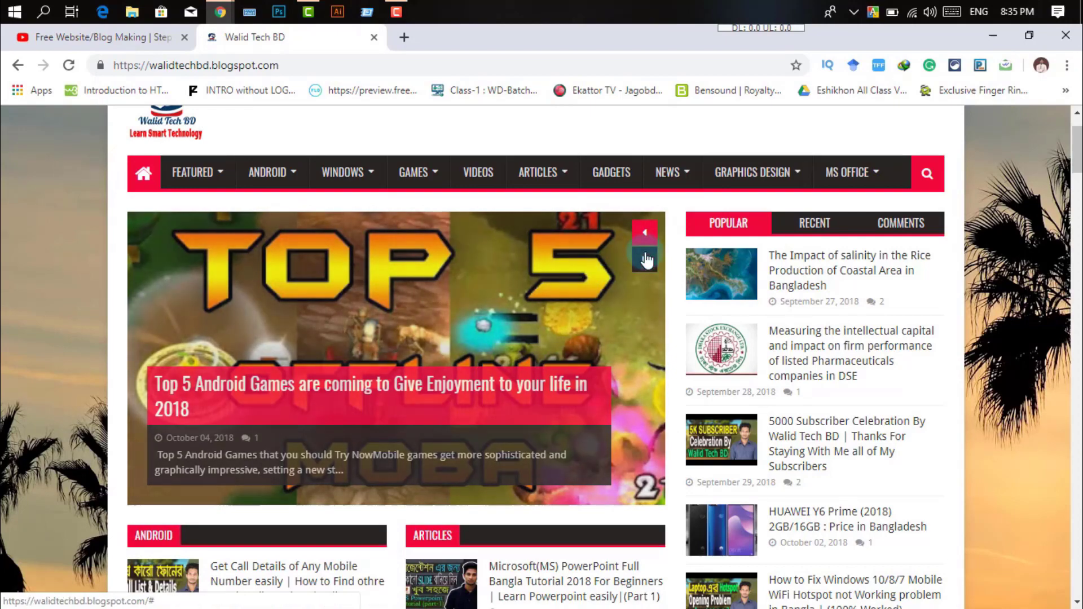
pyautogui.click(649, 265)
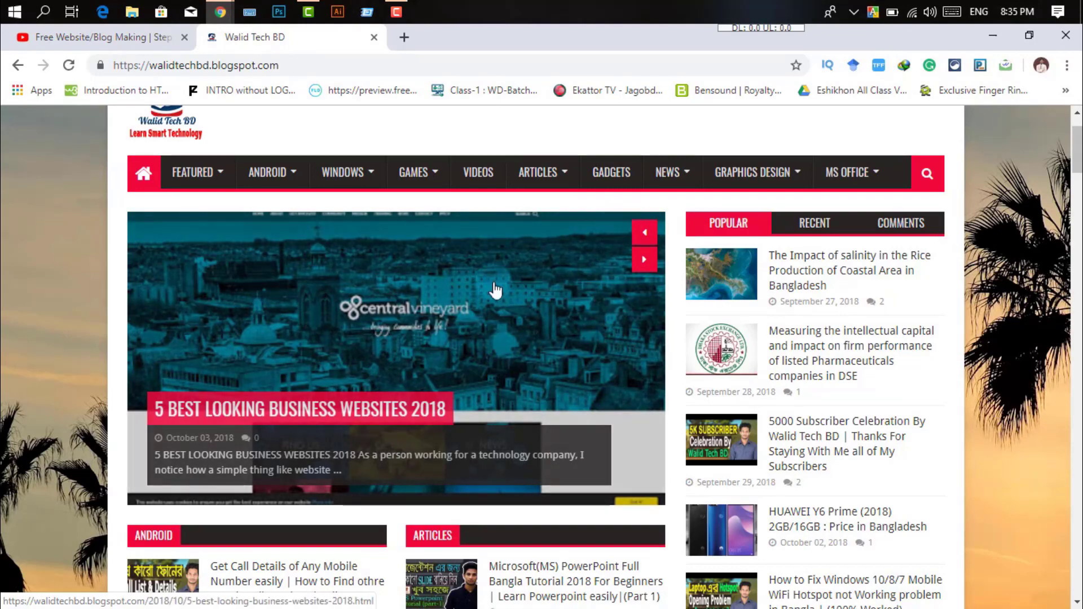
# View the sidebar's recent posts and comments lists, finishing back on the popular posts.
pyautogui.scroll(-1, 897, 235)
pyautogui.click(814, 144)
pyautogui.click(901, 144)
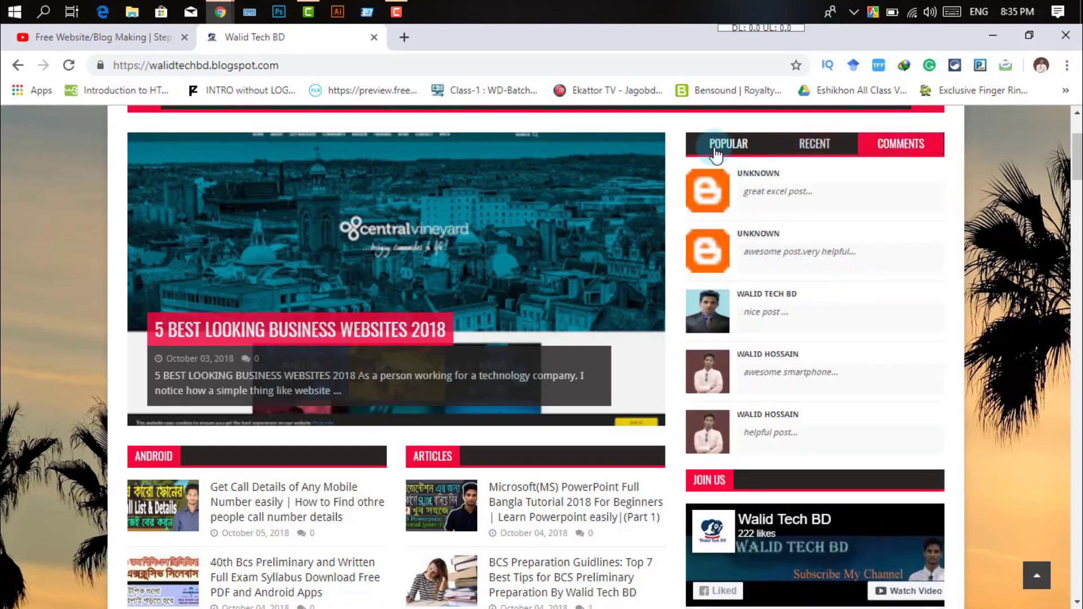
pyautogui.click(721, 135)
# Examine the homepage's Android and Articles sections and the Join Us Facebook box beside them.
pyautogui.scroll(-4, 777, 369)
pyautogui.scroll(-2, 777, 363)
pyautogui.scroll(-5, 860, 376)
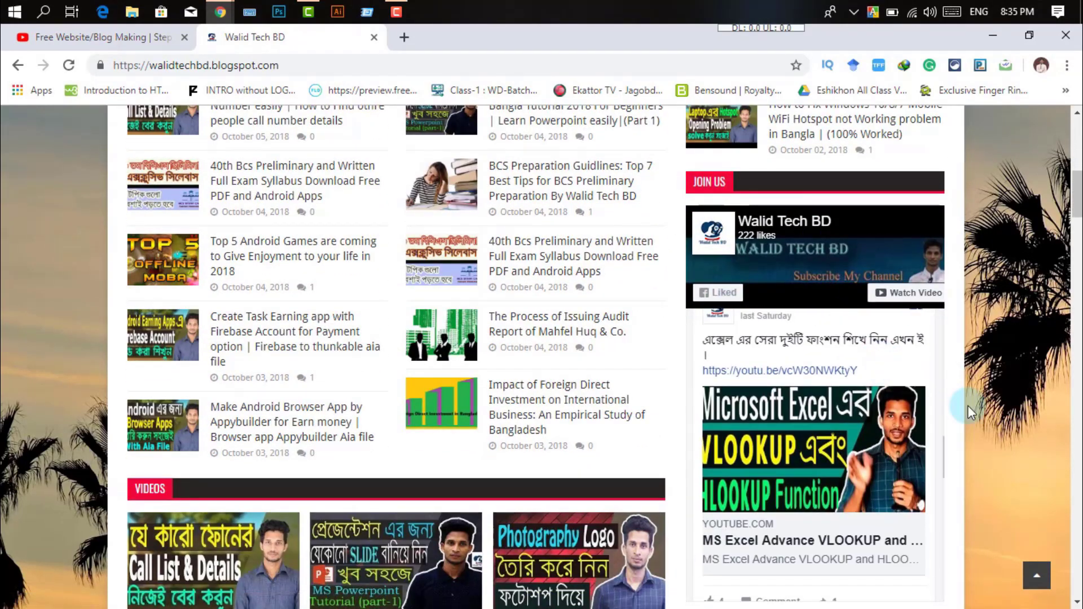
pyautogui.scroll(-1, 968, 405)
pyautogui.scroll(7, 813, 364)
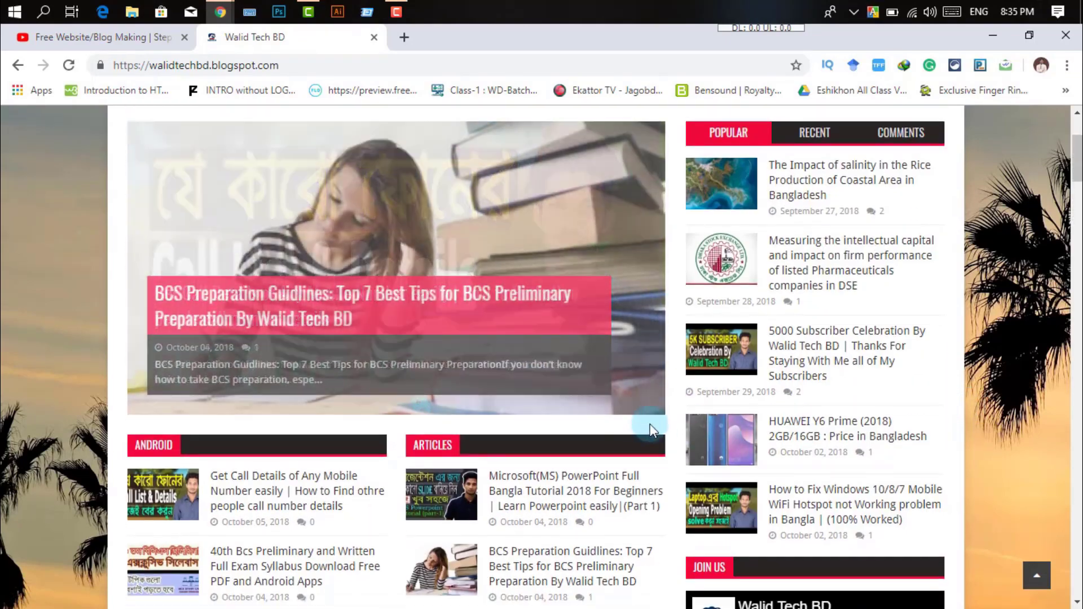
pyautogui.scroll(-3, 653, 431)
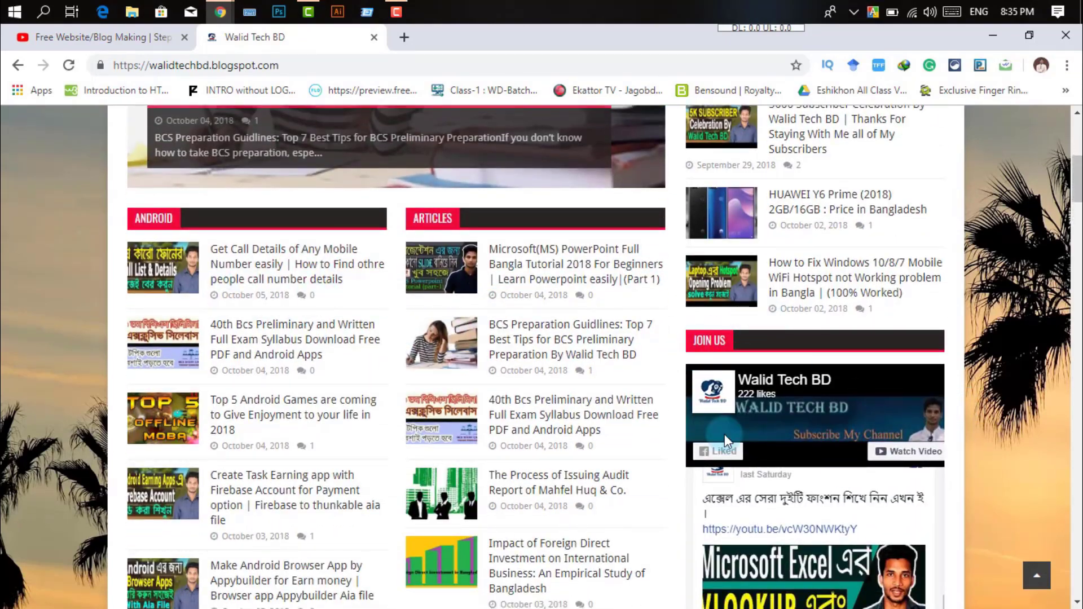
pyautogui.scroll(-2, 328, 305)
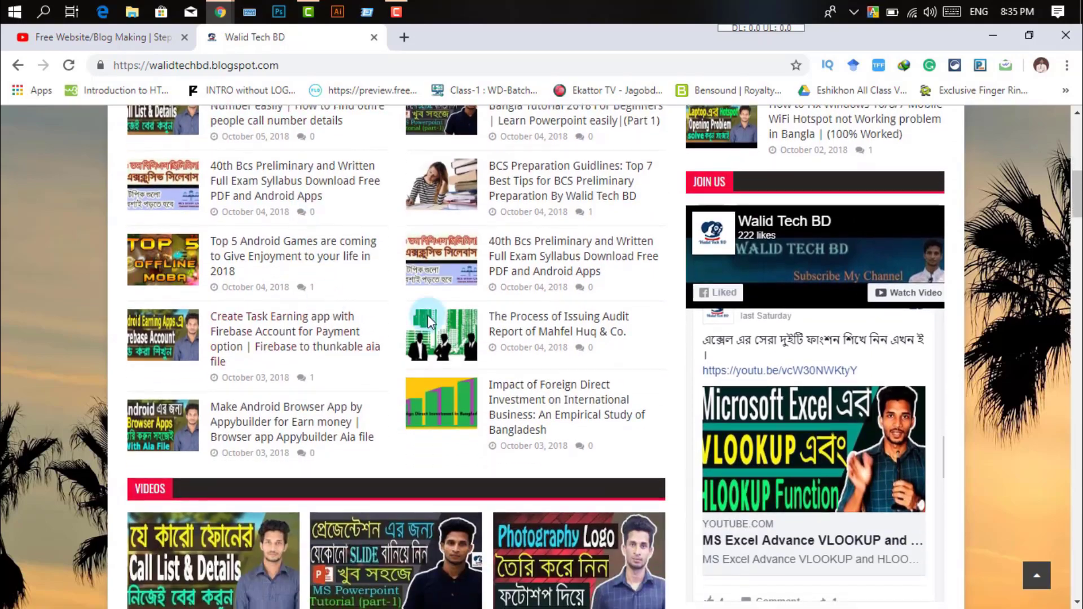
pyautogui.scroll(4, 342, 361)
pyautogui.scroll(-2, 491, 330)
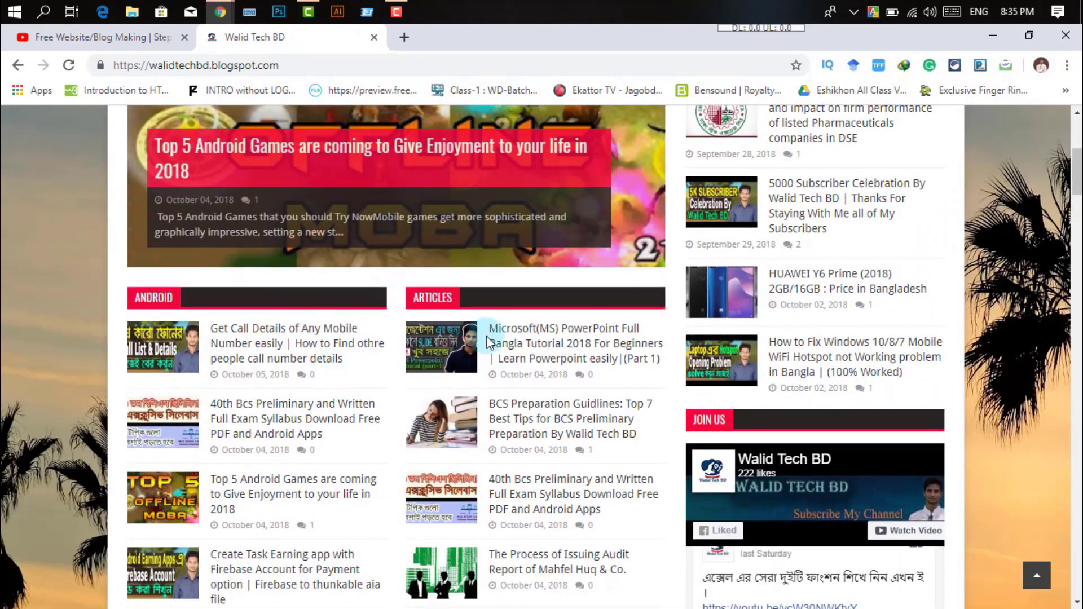
# Examine the Videos, Gadgets, News and Recent Posts sections, along with the sidebar's categories, blog archive and tags.
pyautogui.scroll(-6, 472, 310)
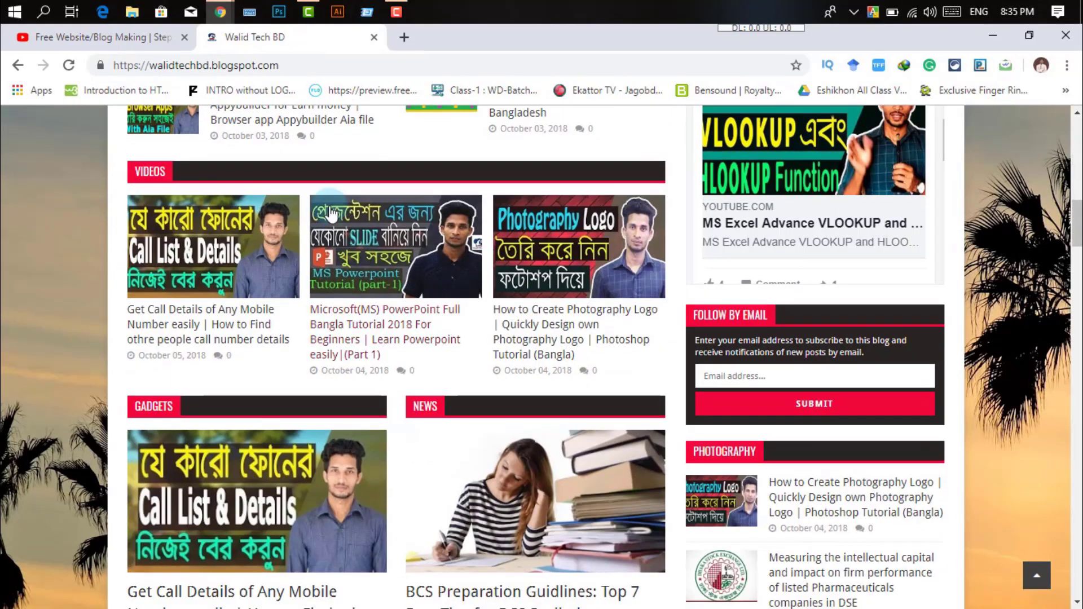
pyautogui.scroll(4, 295, 273)
pyautogui.scroll(-4, 283, 315)
pyautogui.scroll(-14, 195, 317)
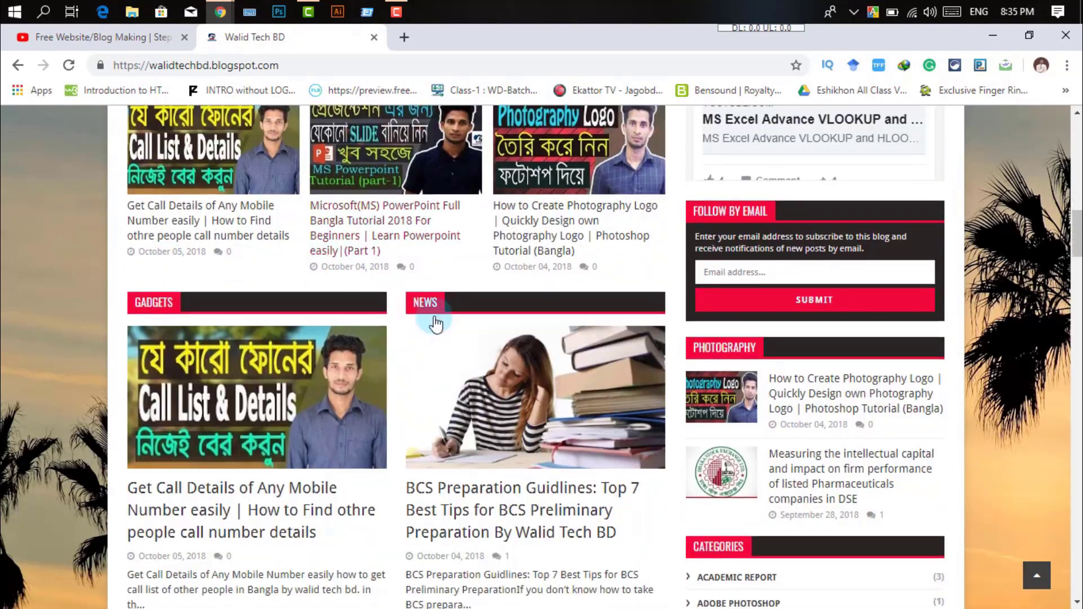
pyautogui.scroll(-6, 514, 288)
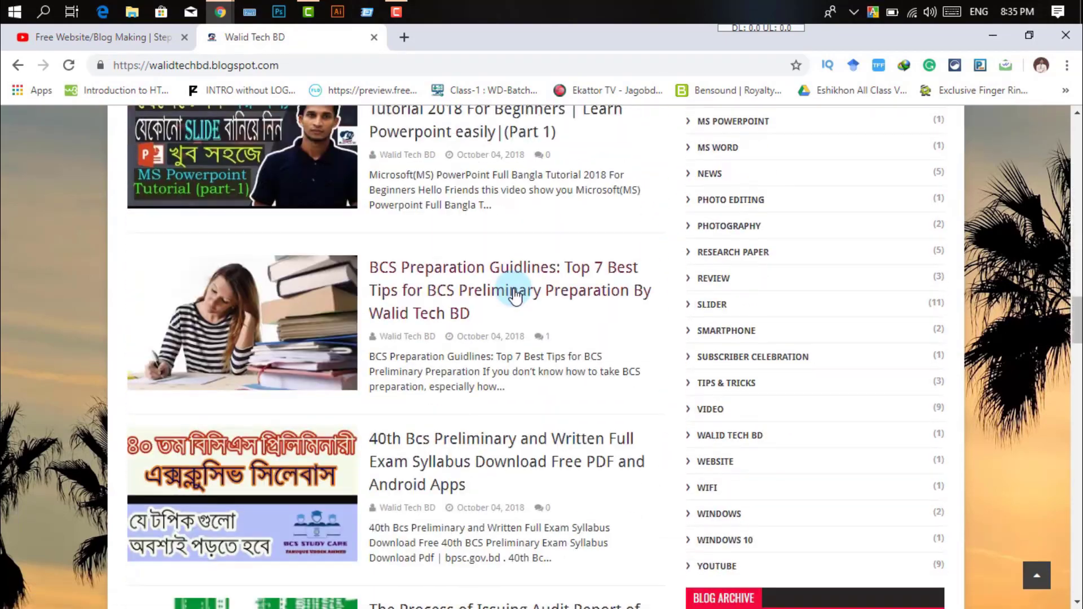
pyautogui.scroll(14, 582, 299)
pyautogui.scroll(-15, 813, 420)
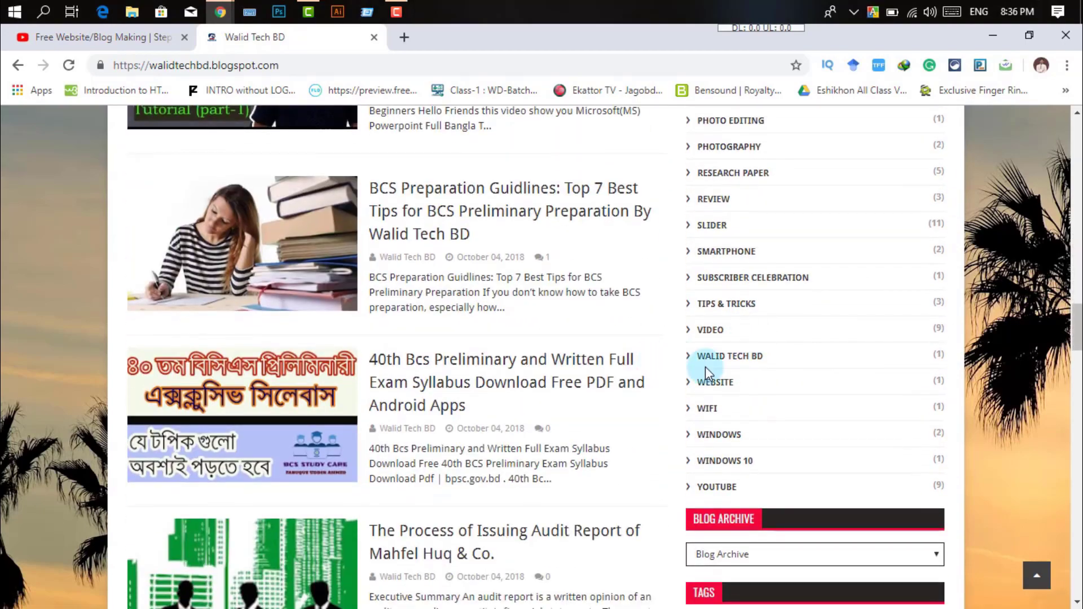
pyautogui.scroll(-19, 550, 305)
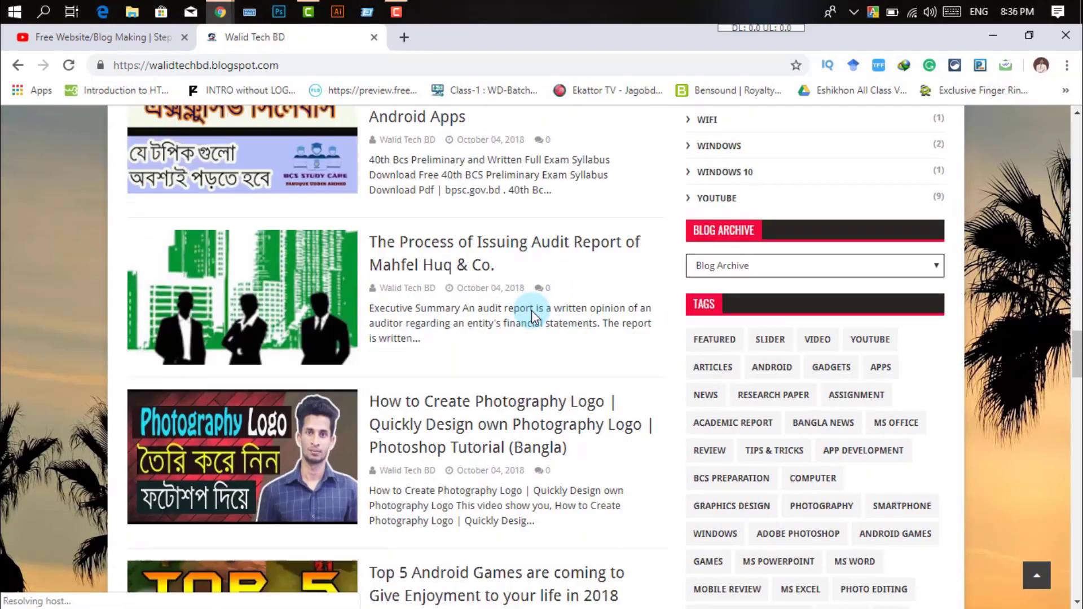
pyautogui.scroll(-13, 530, 364)
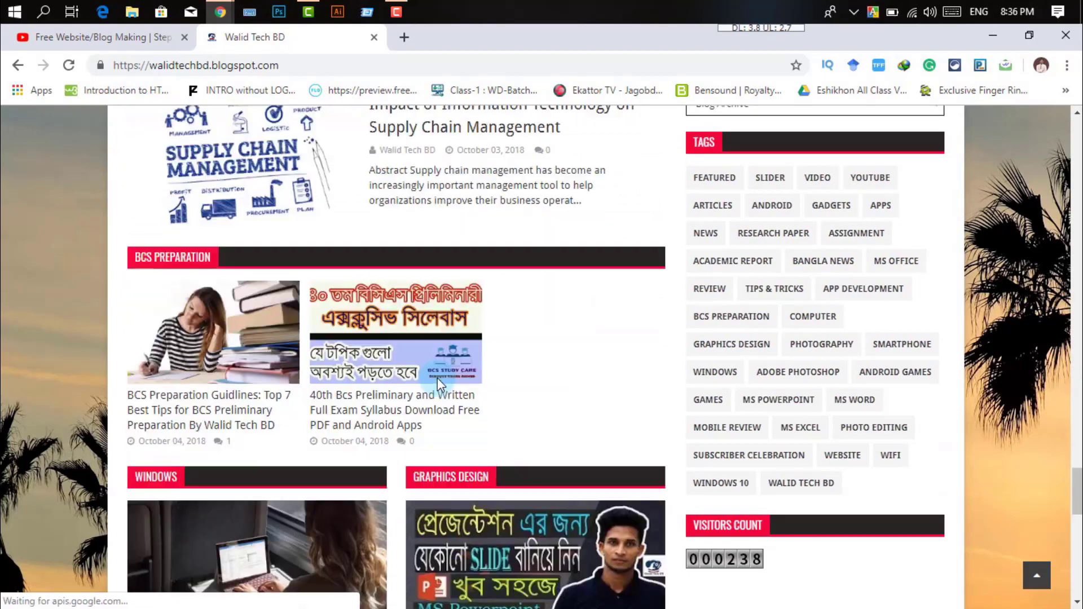
# Examine the end of the homepage, including the visitors counter, the About Me text and the footer post lists.
pyautogui.scroll(4, 564, 356)
pyautogui.scroll(-9, 628, 350)
pyautogui.scroll(-5, 629, 350)
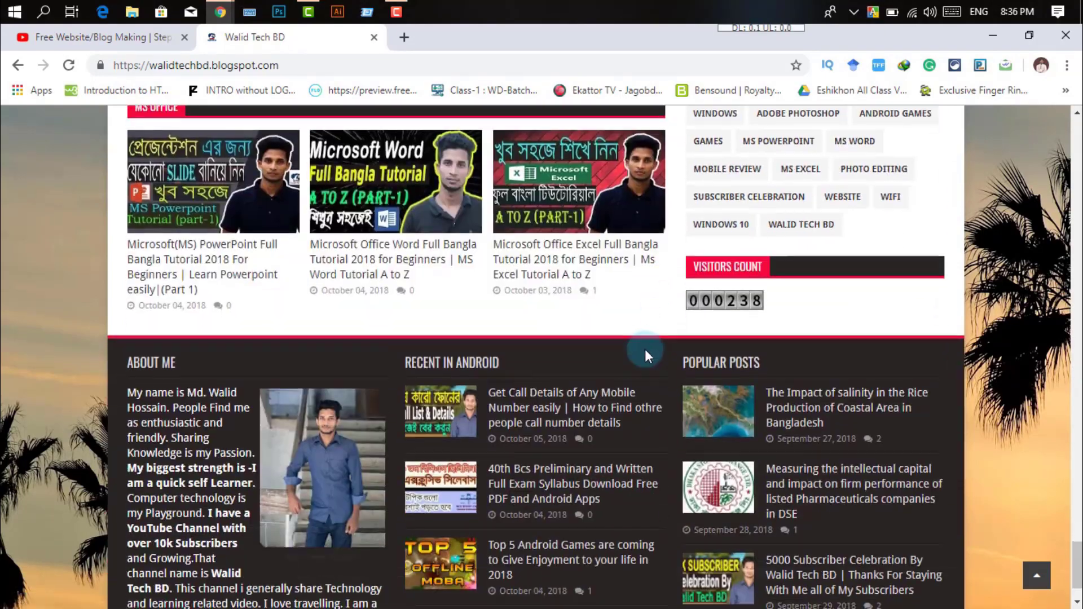
pyautogui.scroll(-2, 688, 239)
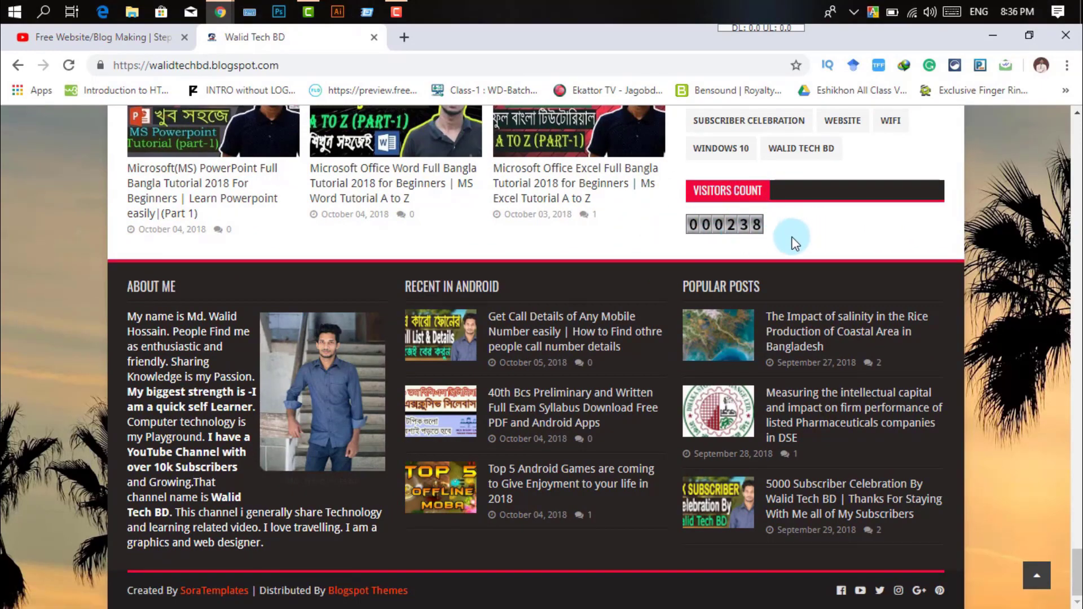
pyautogui.moveTo(162, 330); pyautogui.dragTo(203, 452)
pyautogui.click(206, 467)
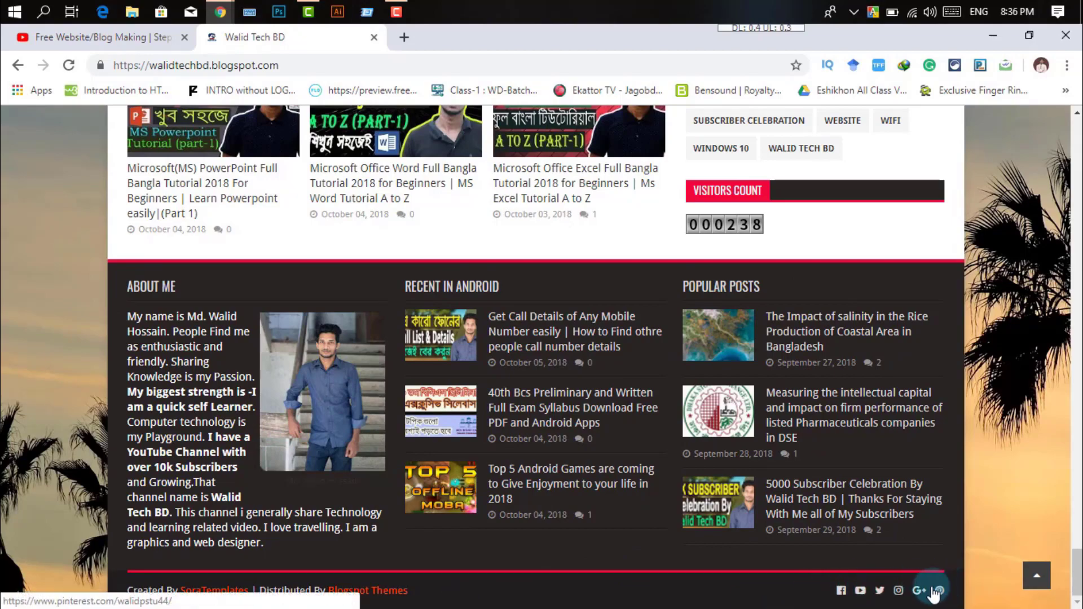
# Open the post "Get Call Details of Any Mobile Number easily" from the homepage's Android section and view its beginning.
pyautogui.scroll(15, 544, 404)
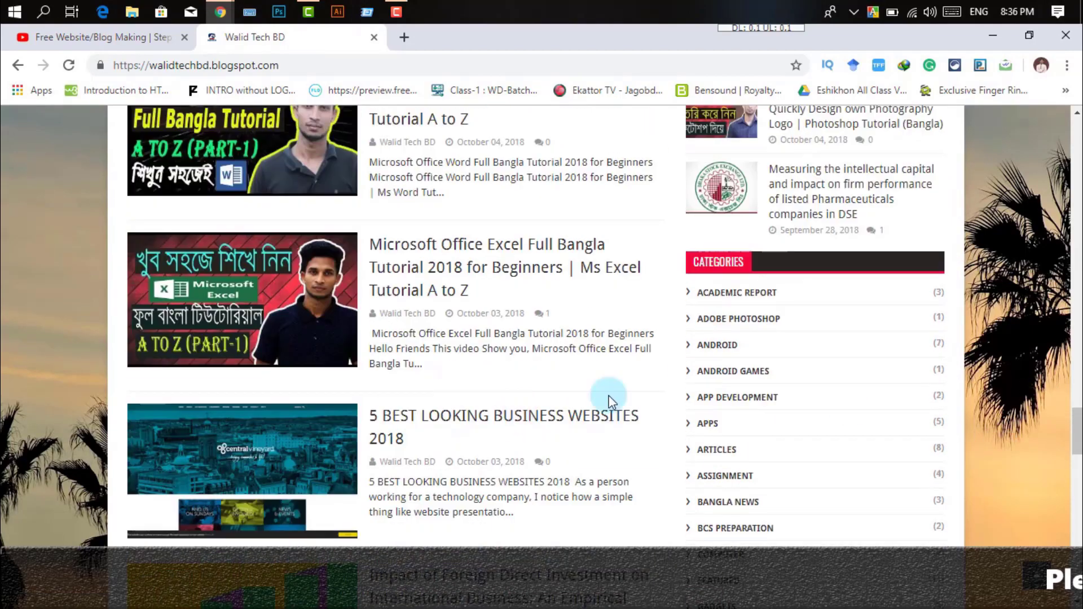
pyautogui.scroll(15, 1075, 389)
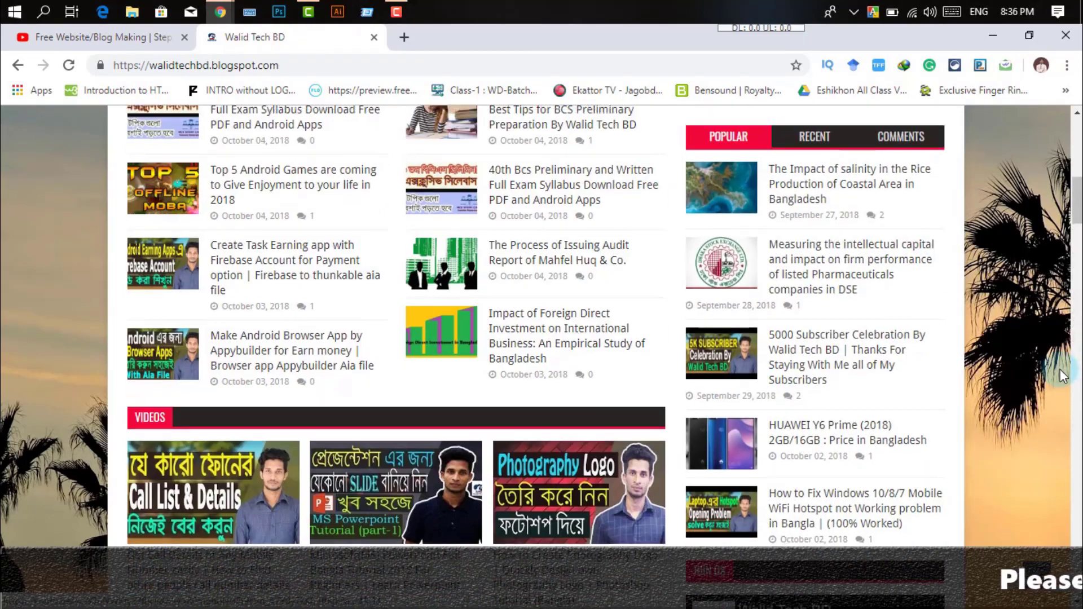
pyautogui.scroll(-7, 1054, 364)
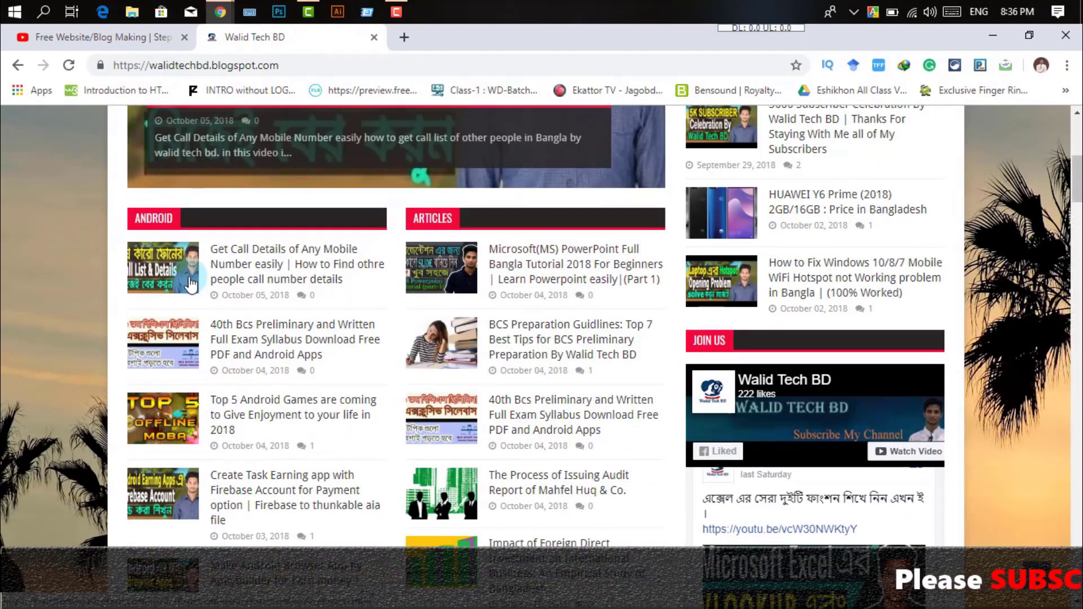
pyautogui.click(157, 263)
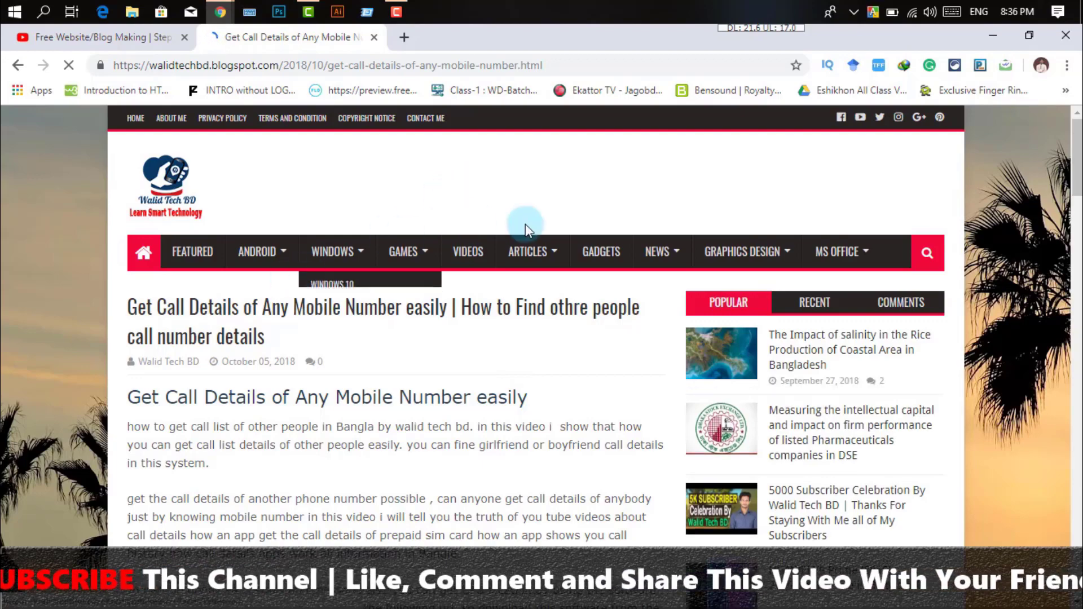
pyautogui.scroll(-4, 597, 448)
pyautogui.scroll(4, 492, 365)
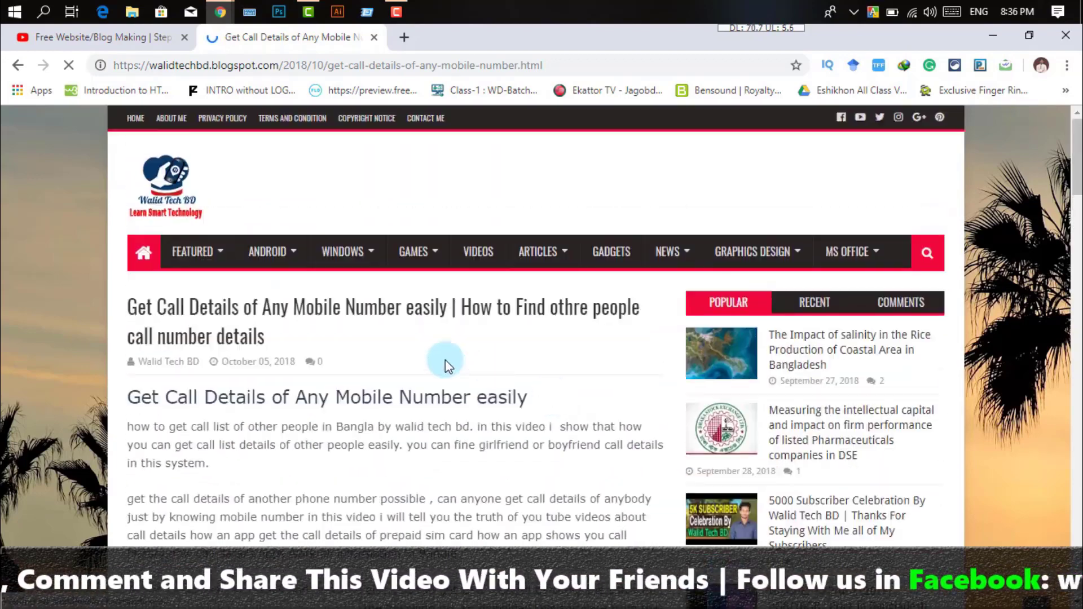
# Examine the post page's article text, embedded video, tags, share buttons and related posts, along with its sidebar widgets.
pyautogui.scroll(-3, 339, 365)
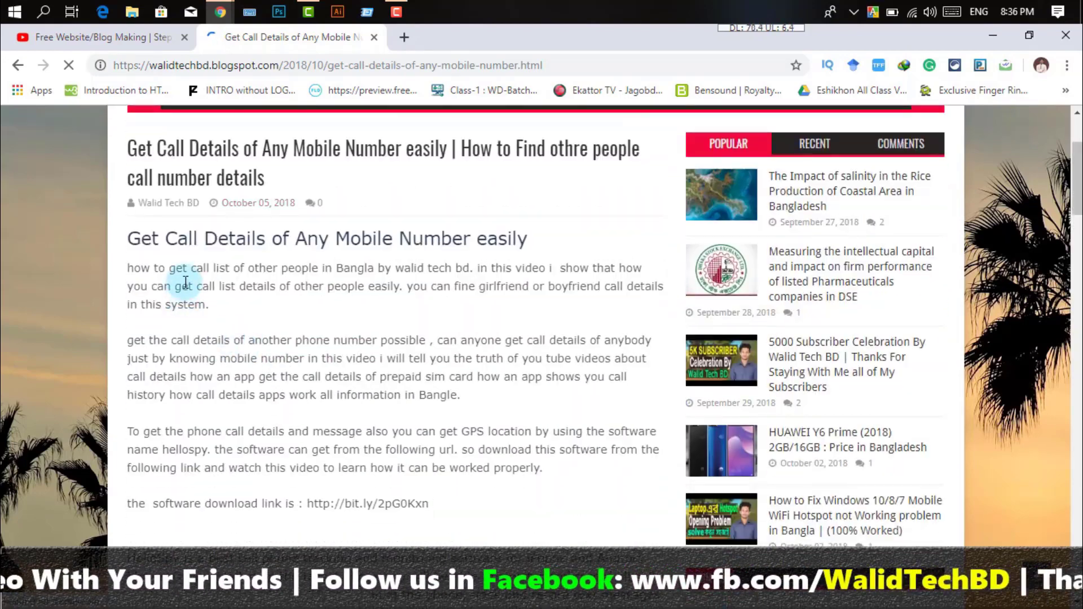
pyautogui.scroll(-6, 507, 289)
pyautogui.scroll(-5, 373, 292)
pyautogui.scroll(-5, 415, 290)
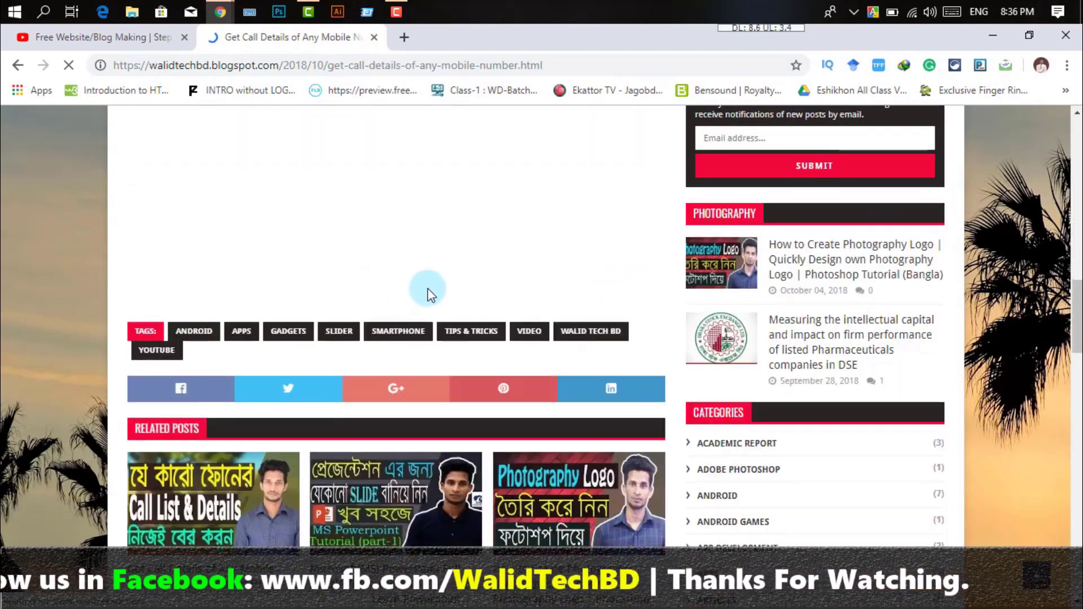
pyautogui.scroll(5, 428, 287)
pyautogui.scroll(-3, 462, 324)
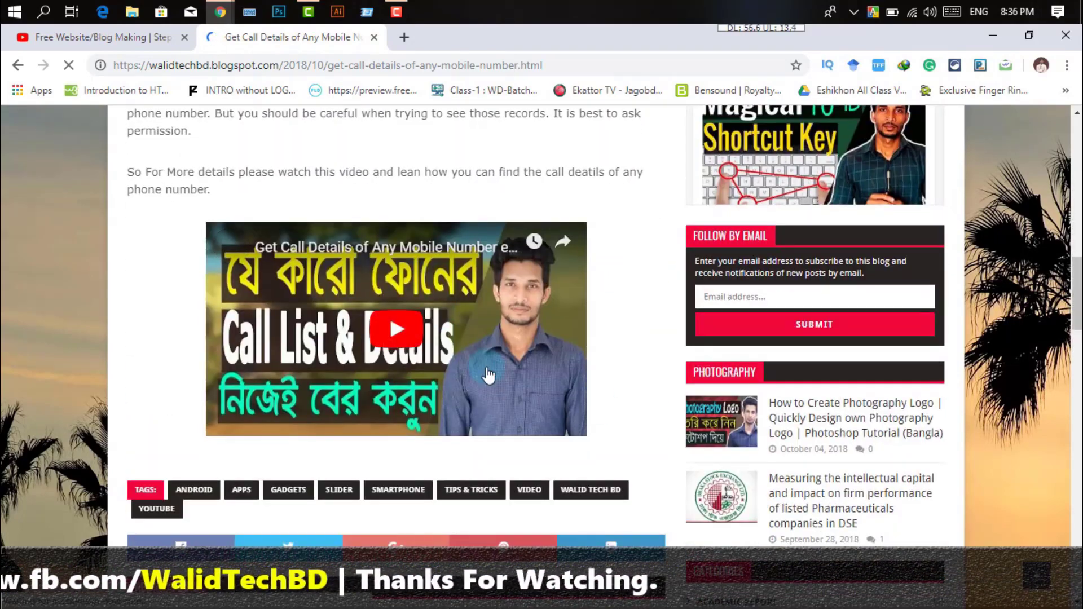
pyautogui.scroll(7, 648, 367)
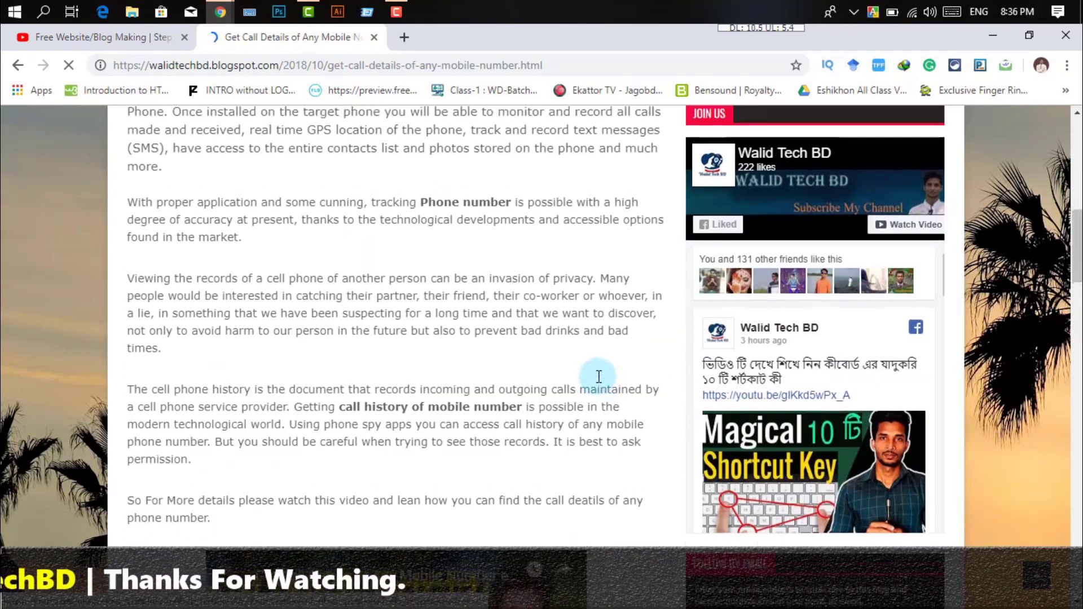
pyautogui.scroll(-5, 547, 387)
pyautogui.scroll(10, 544, 383)
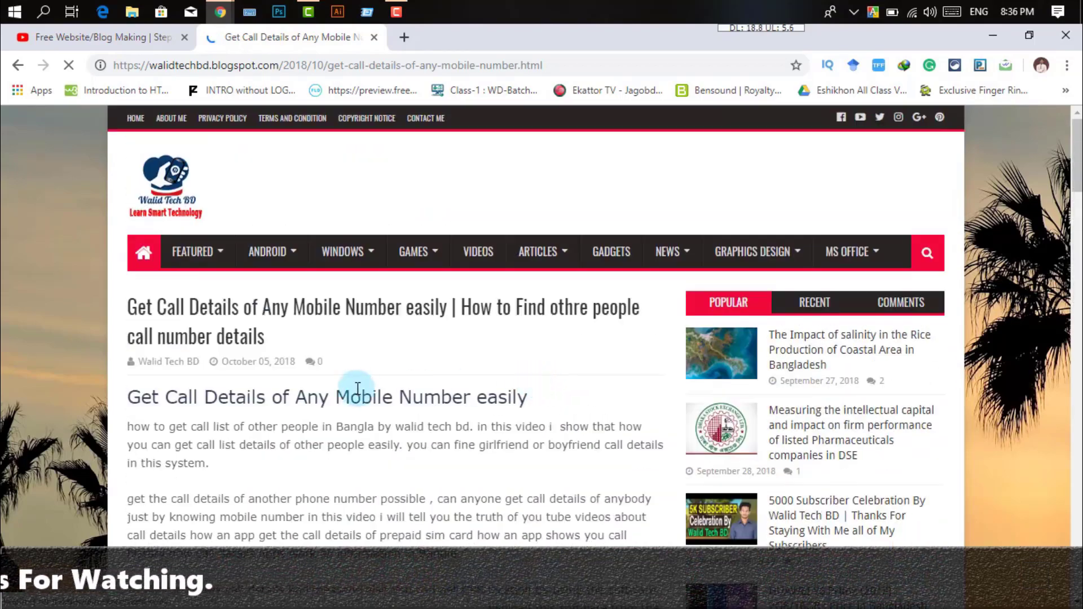
# Look over the post's opening paragraphs, the software download link and the popular posts list beside them.
pyautogui.scroll(-8, 496, 391)
pyautogui.scroll(10, 526, 340)
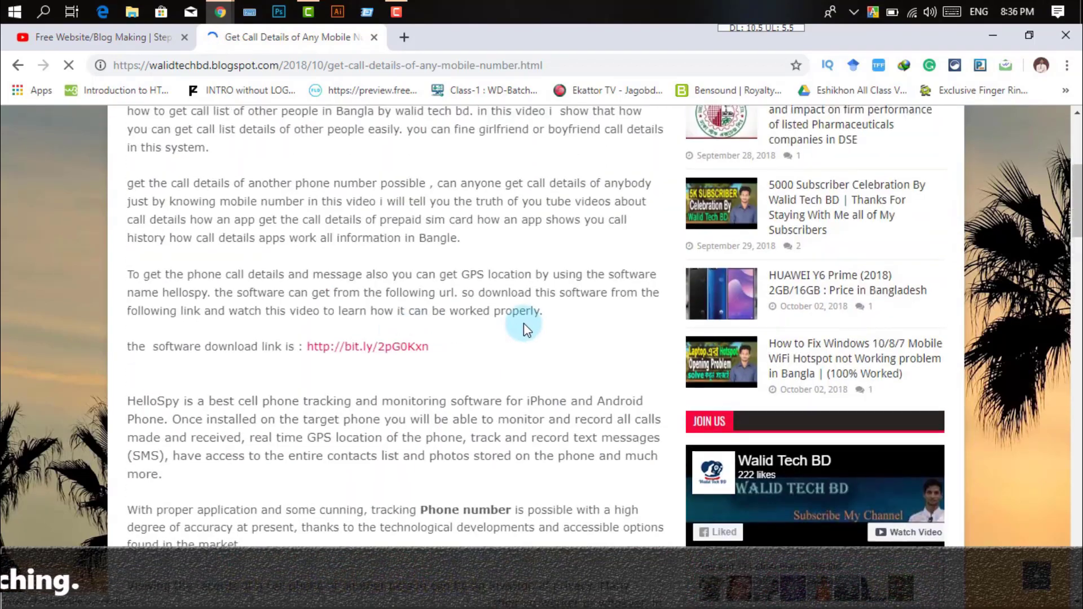
pyautogui.scroll(-2, 474, 416)
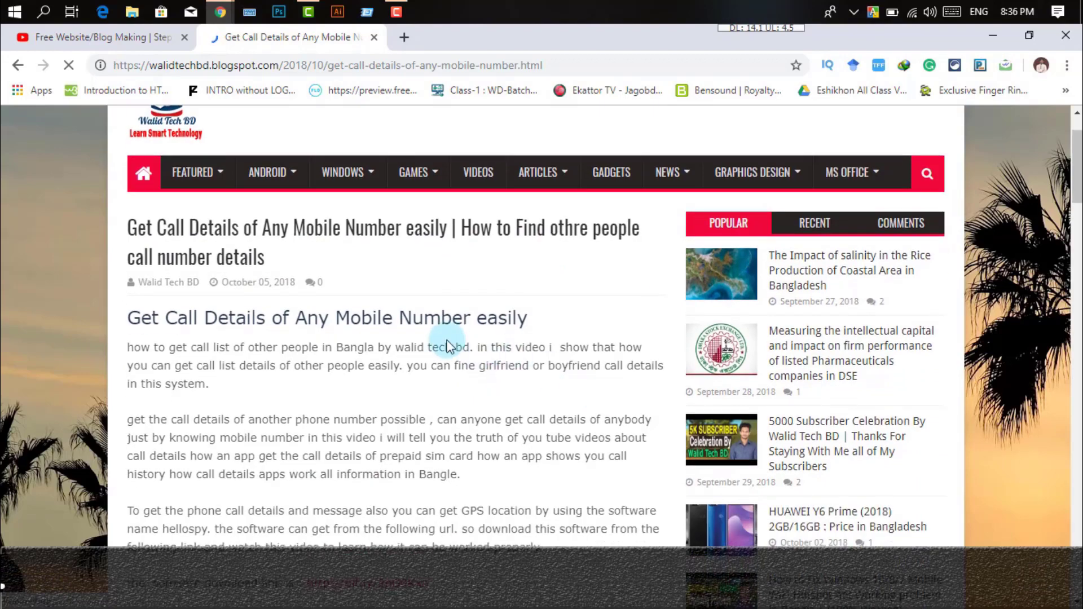
pyautogui.scroll(2, 677, 355)
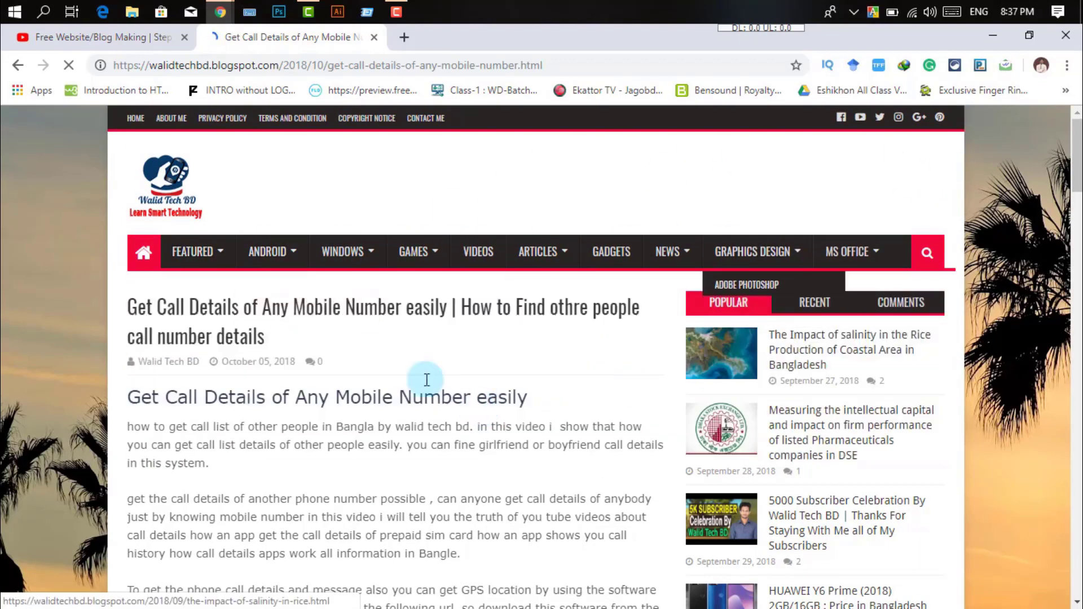
pyautogui.scroll(-5, 595, 388)
pyautogui.scroll(3, 395, 372)
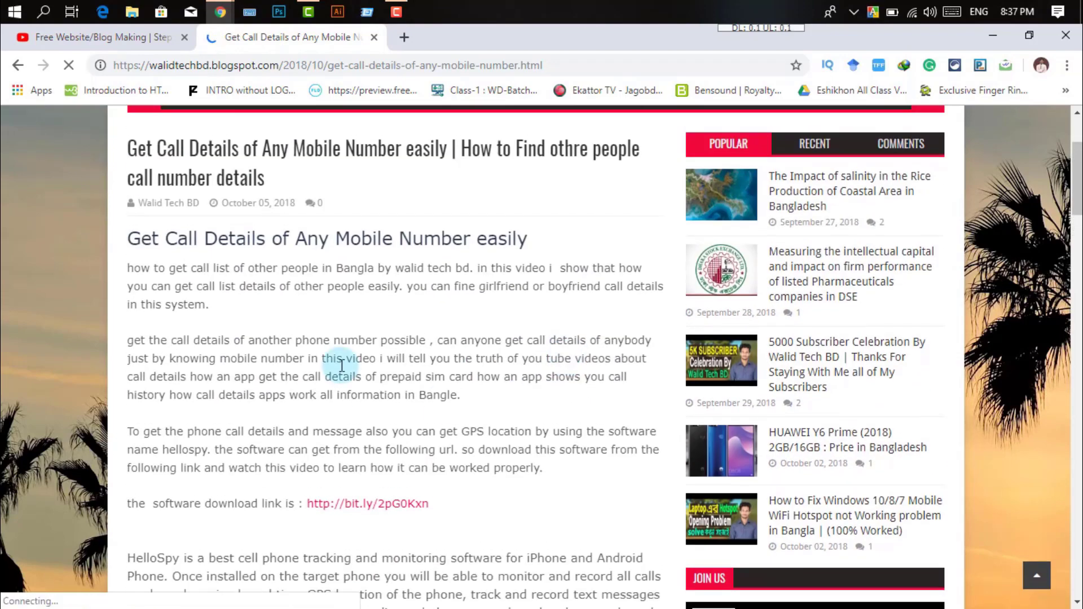
pyautogui.scroll(3, 395, 339)
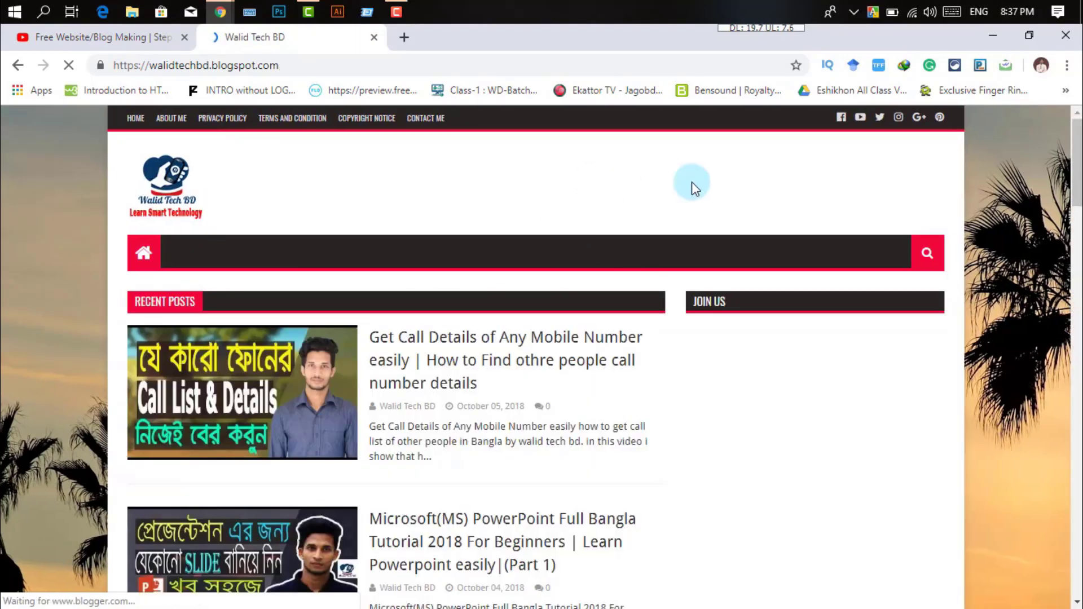
# Return to the blog's homepage and examine its recent posts, categories list and Videos section.
pyautogui.scroll(-12, 1041, 350)
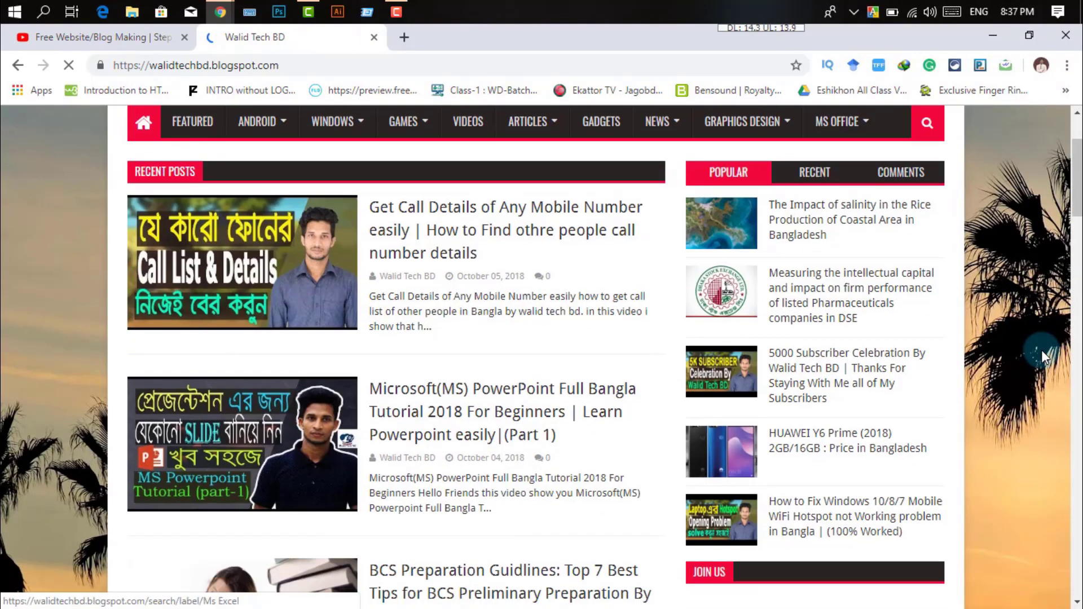
pyautogui.scroll(-18, 1035, 374)
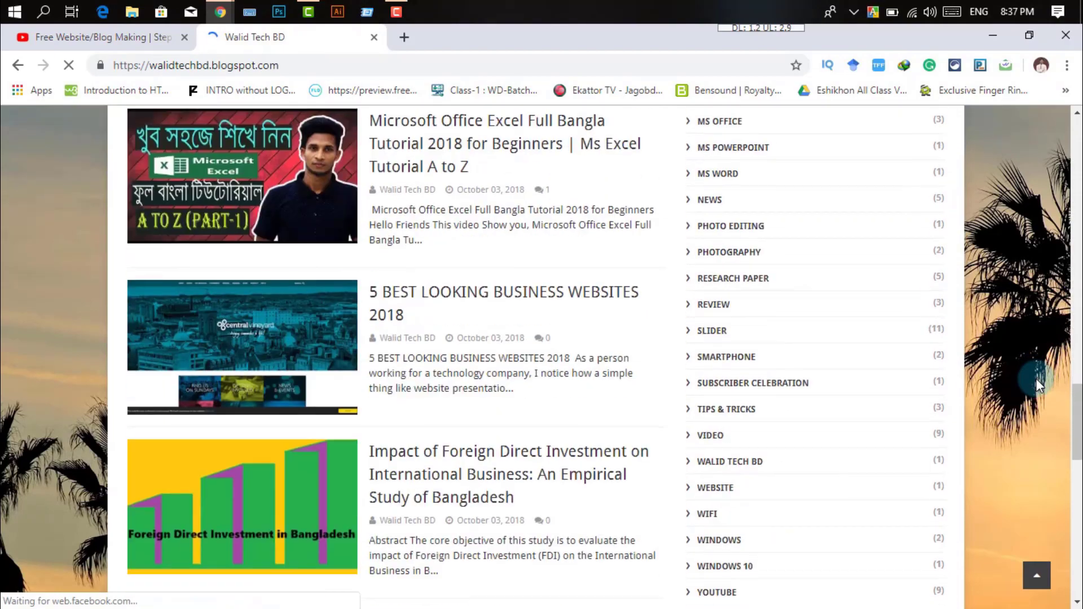
pyautogui.scroll(17, 1036, 378)
pyautogui.scroll(15, 1036, 360)
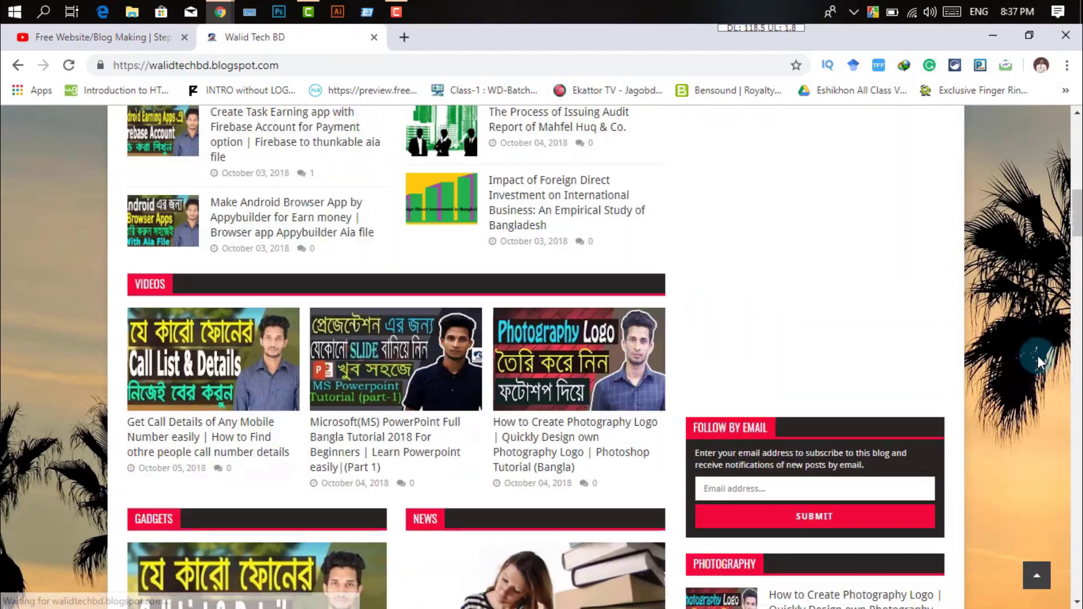
pyautogui.scroll(7, 1038, 354)
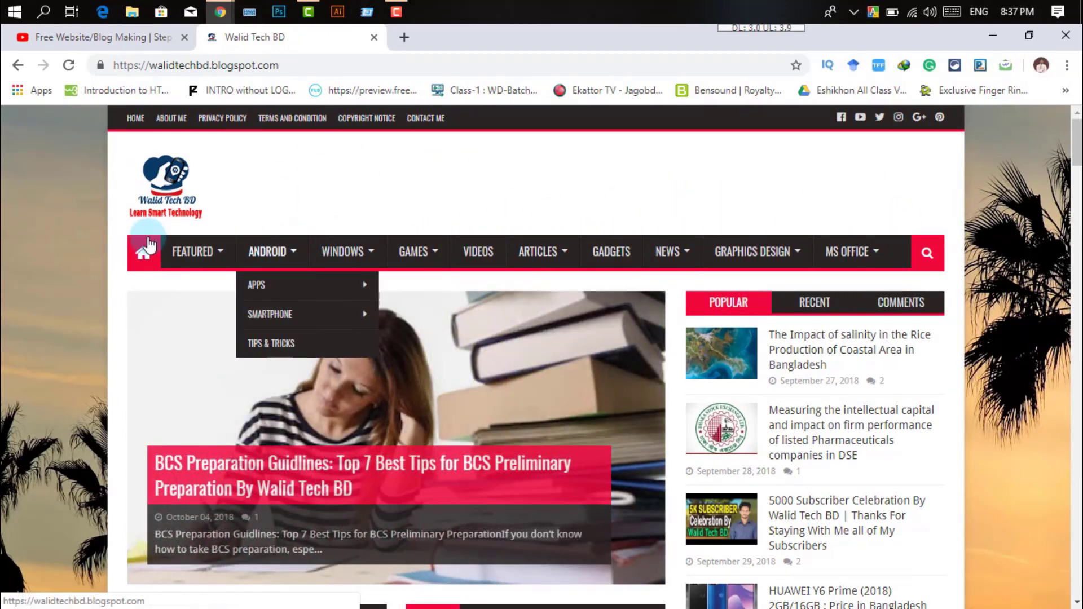
# Preview the submenus of the homepage's main navigation bar, including the Articles entries, and glance at the slider.
pyautogui.moveTo(216, 246)
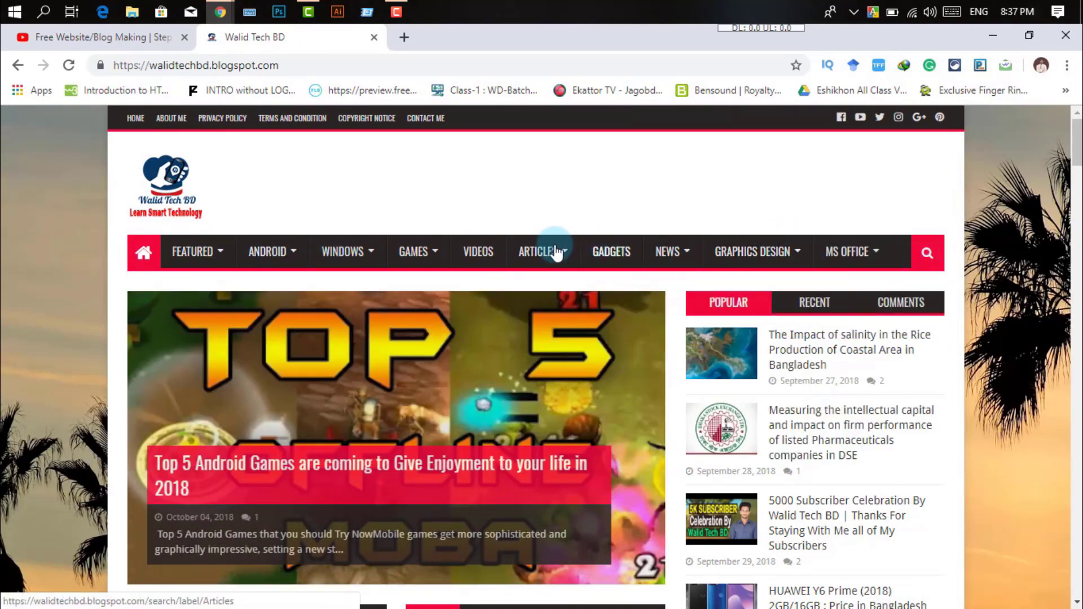
pyautogui.moveTo(539, 258)
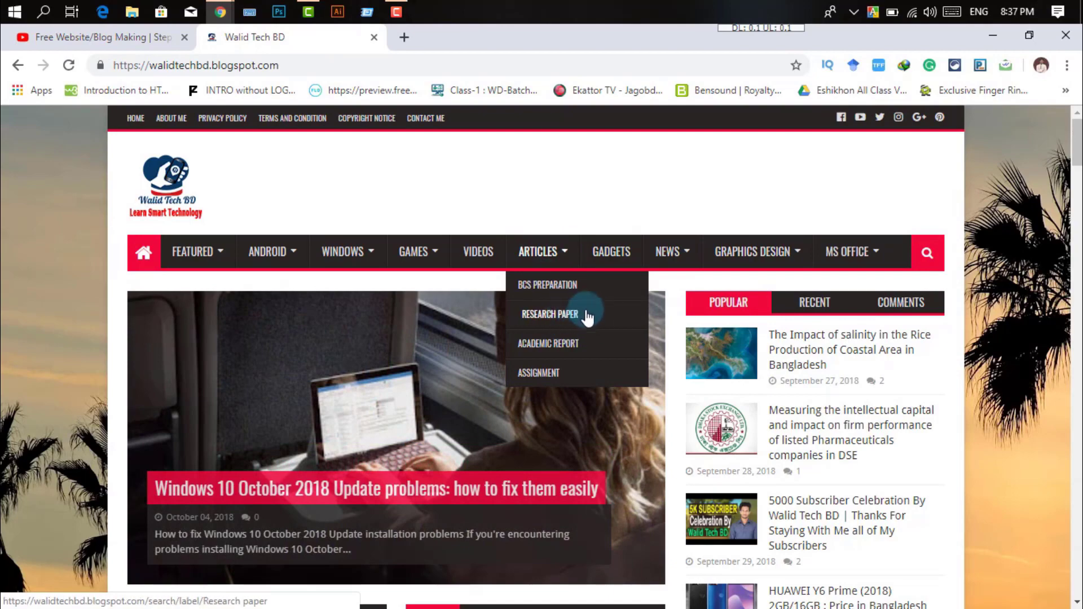
pyautogui.moveTo(362, 250)
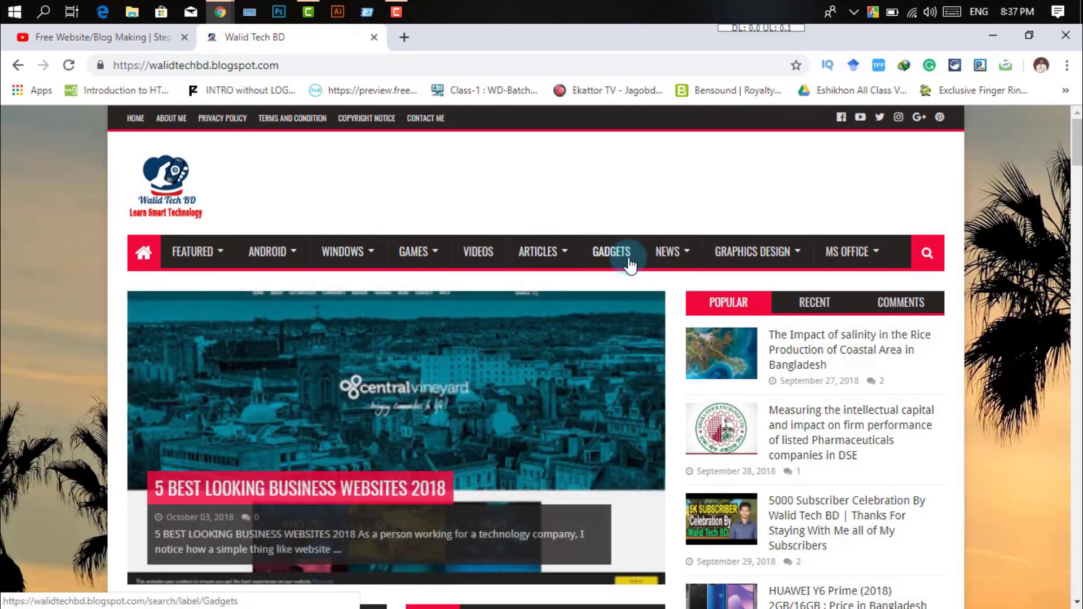
pyautogui.scroll(-1, 389, 163)
pyautogui.scroll(1, 530, 192)
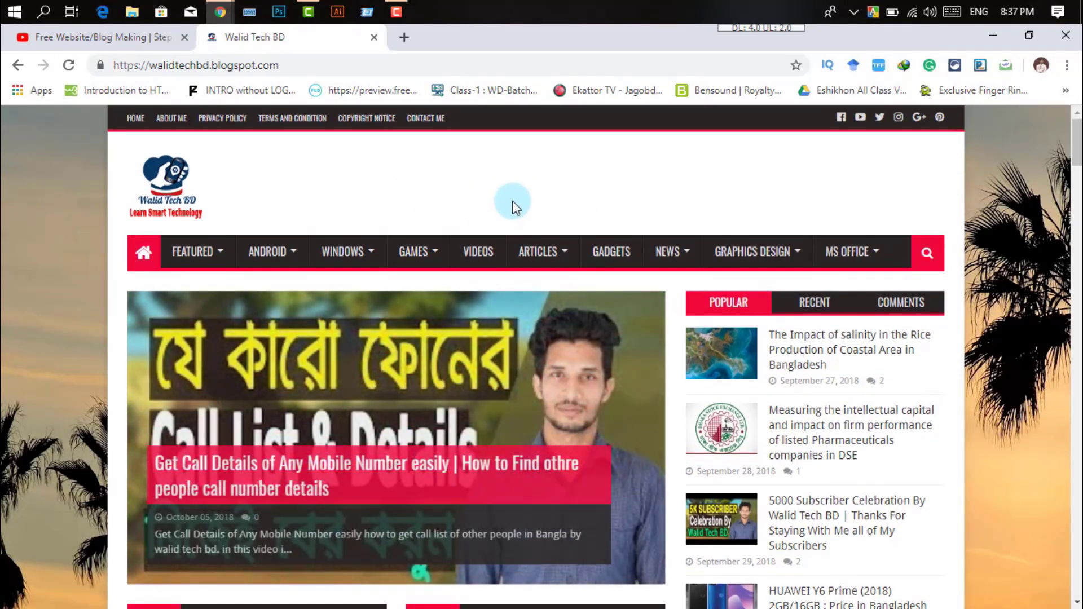
# Open blogger.com in a new browser tab.
pyautogui.click(405, 38)
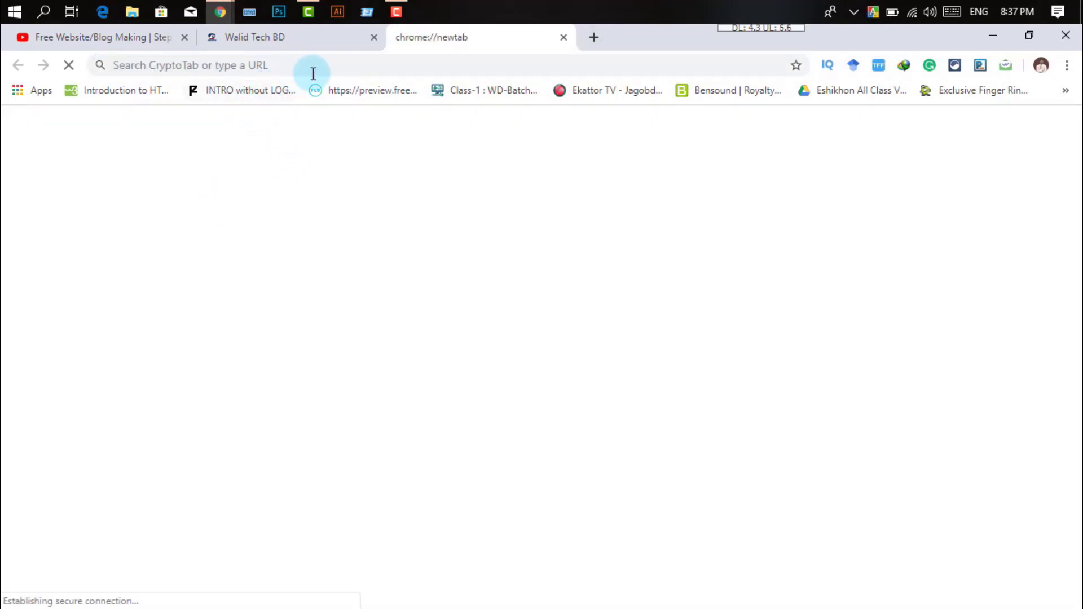
pyautogui.click(383, 66)
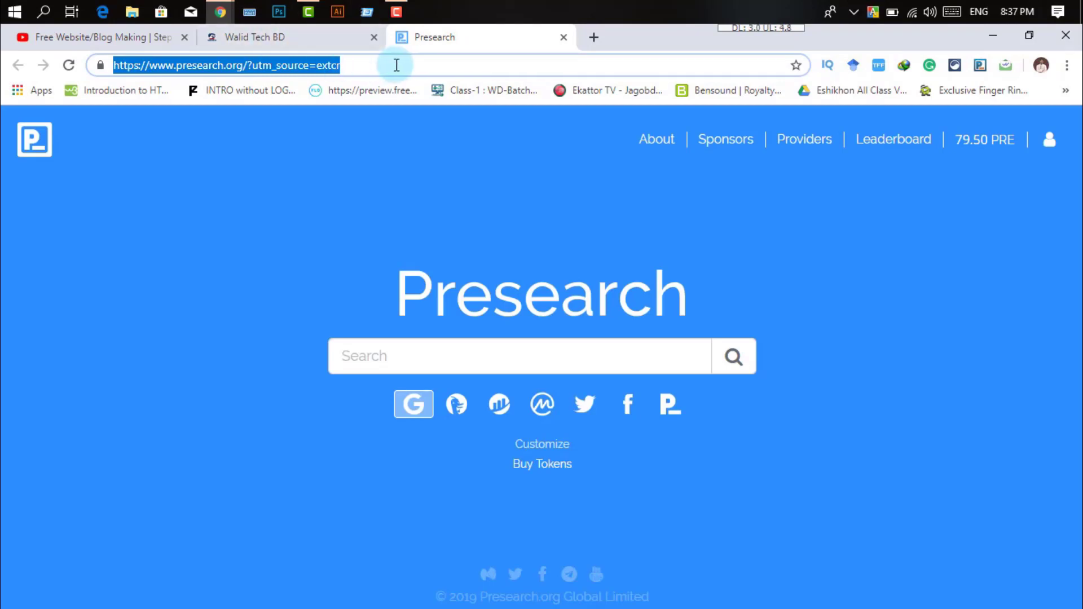
pyautogui.write('blogger.com')
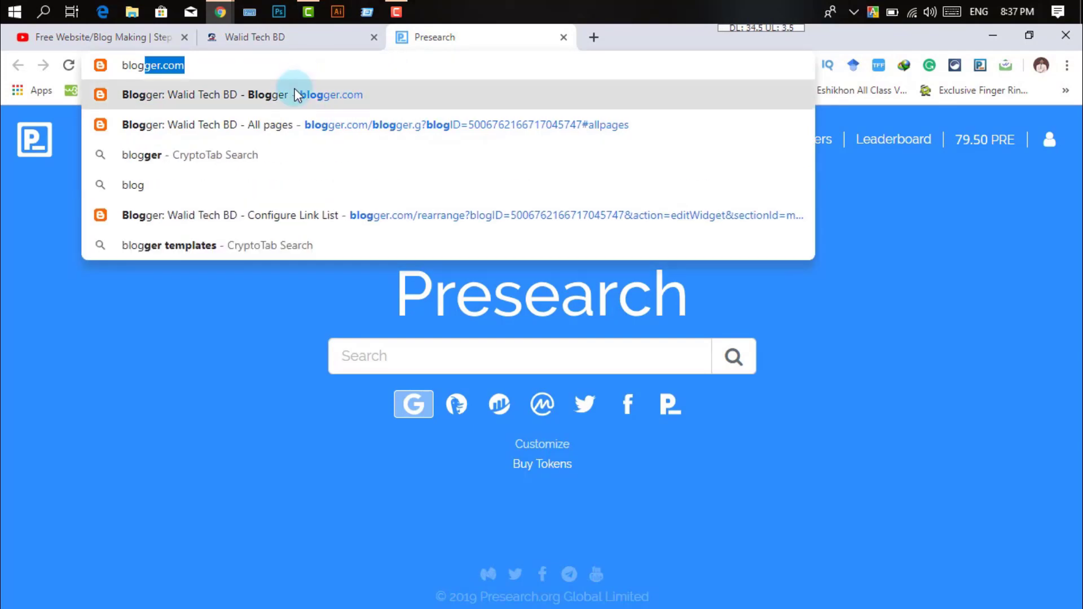
pyautogui.press('Right')
pyautogui.press('Return')
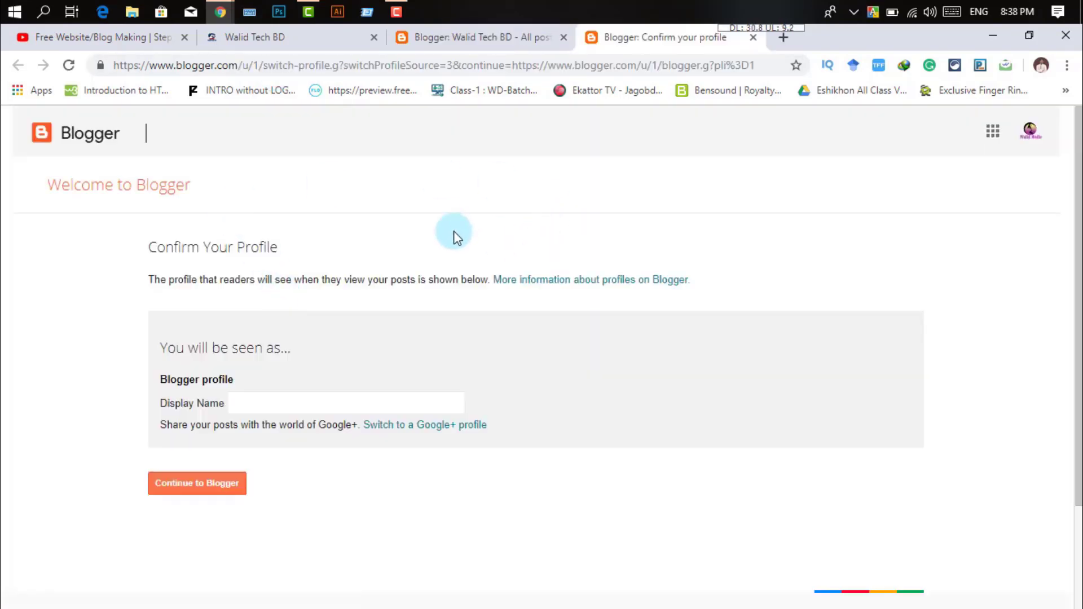
# Enter Android Care BD as the display name of the Blogger profile.
pyautogui.scroll(-2, 371, 234)
pyautogui.scroll(2, 366, 230)
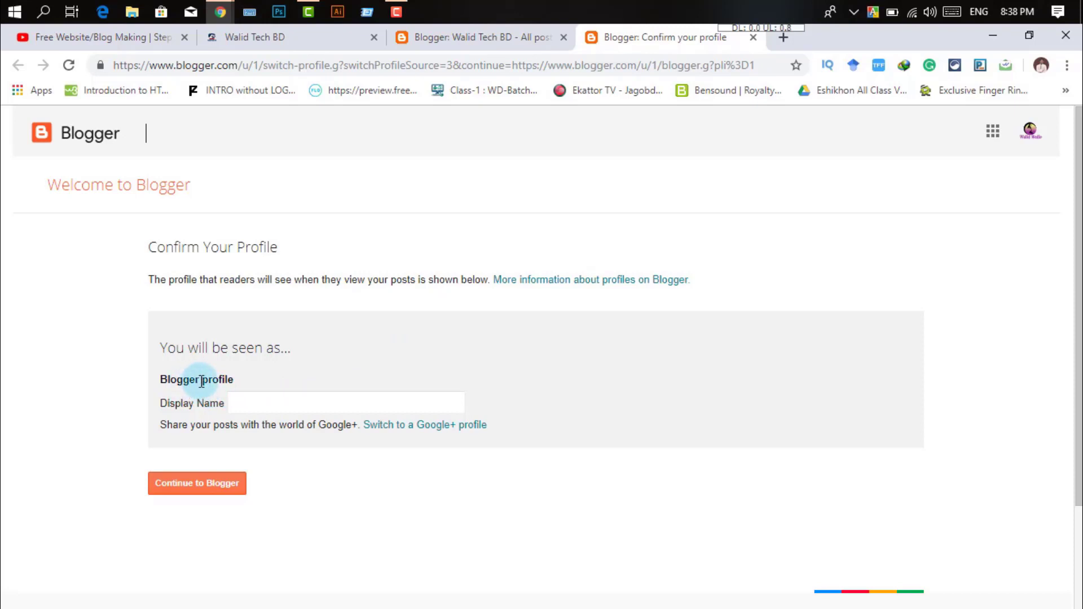
pyautogui.click(236, 404)
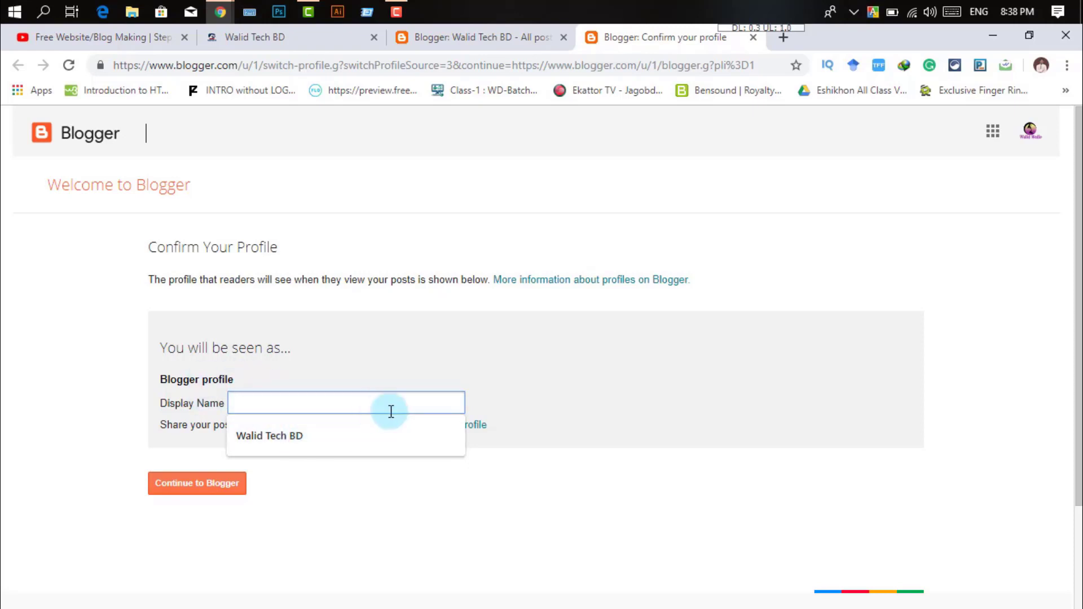
pyautogui.click(376, 355)
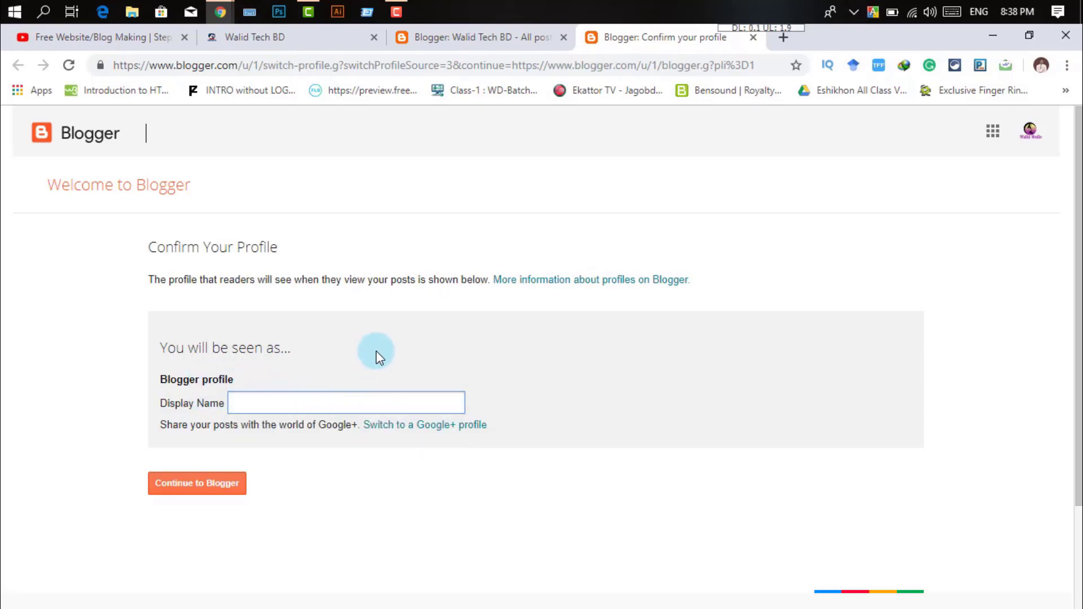
pyautogui.click(299, 397)
pyautogui.scroll(-2, 518, 345)
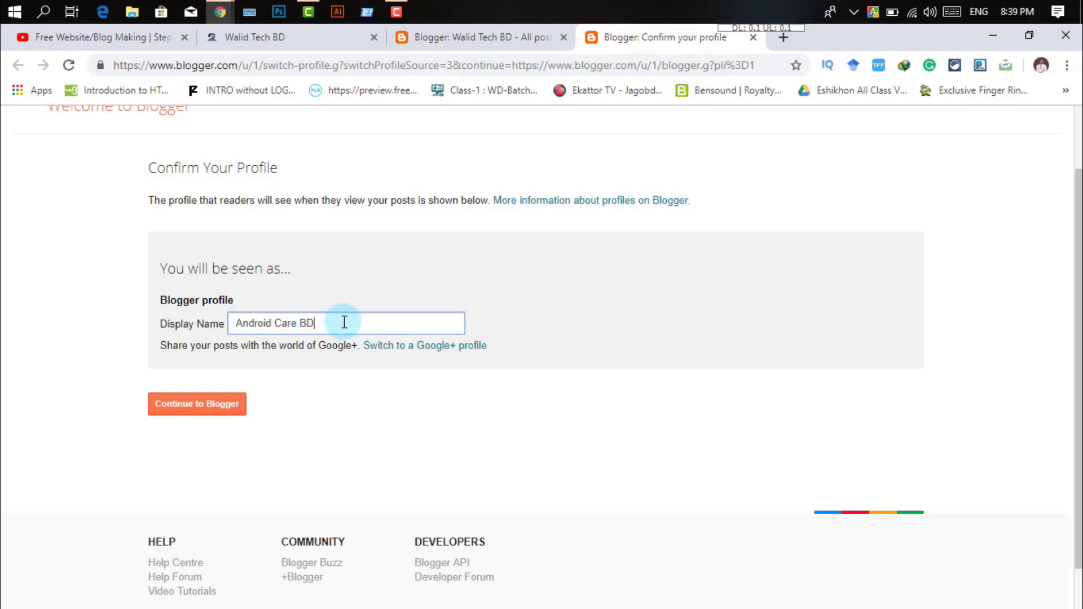
pyautogui.click(517, 315)
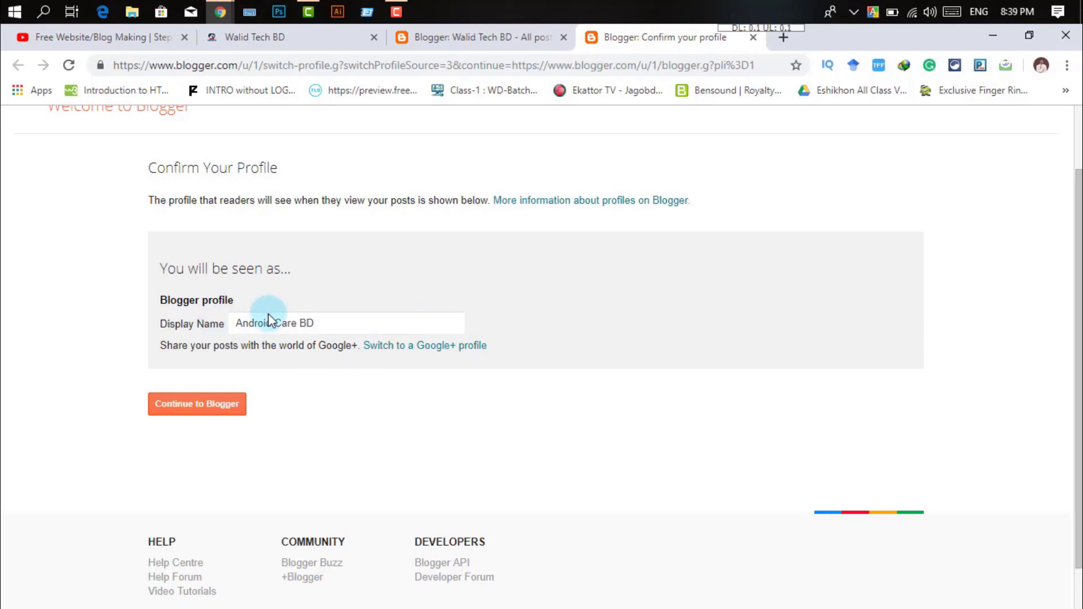
# Review the Confirm Your Profile page and continue to Blogger with the entered profile.
pyautogui.scroll(4, 387, 321)
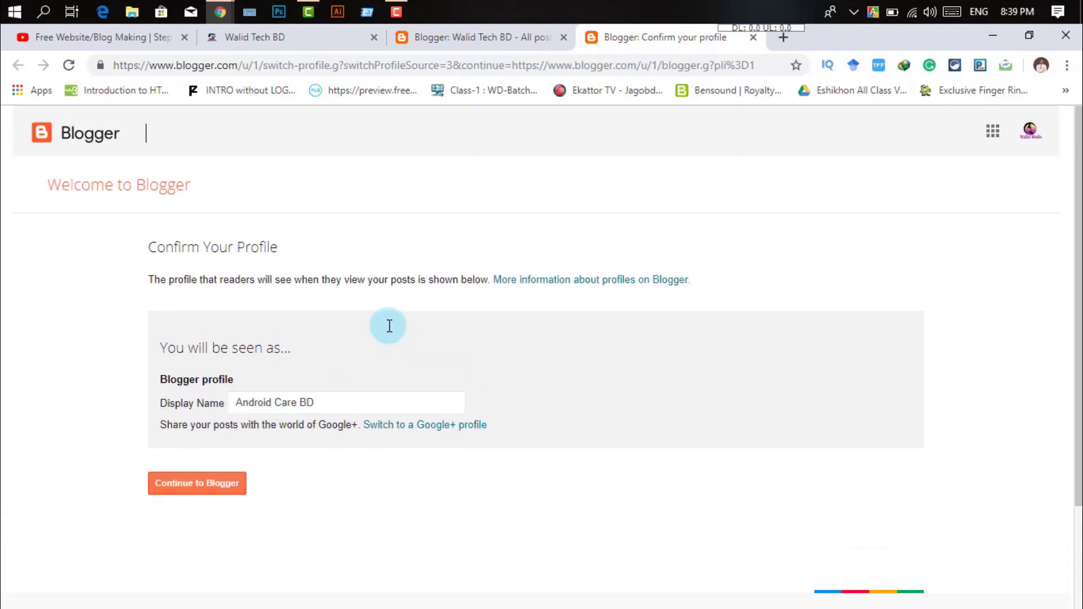
pyautogui.scroll(-5, 311, 339)
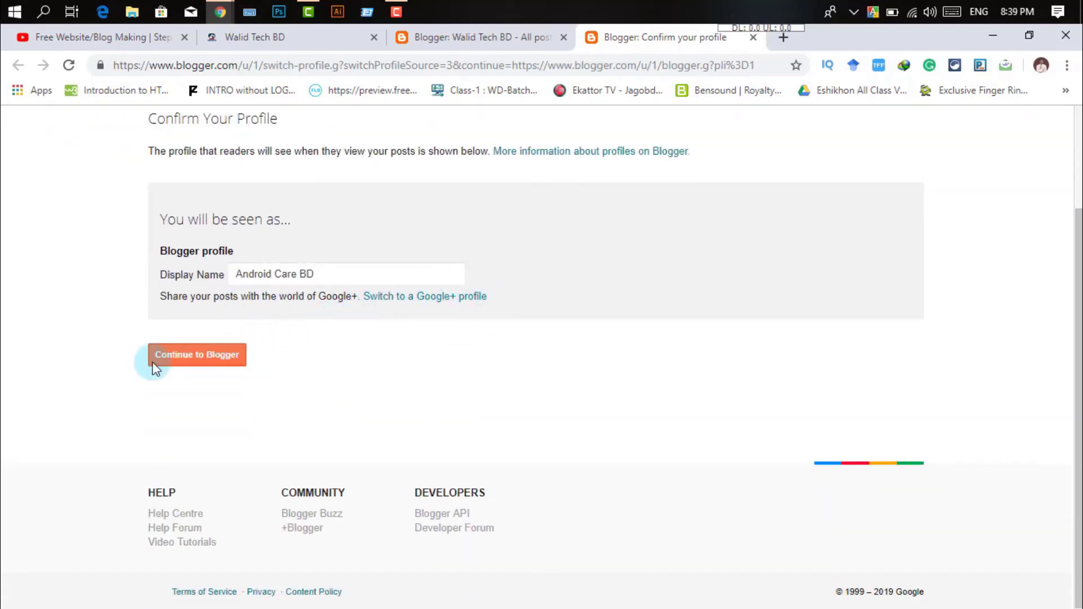
pyautogui.scroll(3, 564, 326)
pyautogui.scroll(-3, 395, 333)
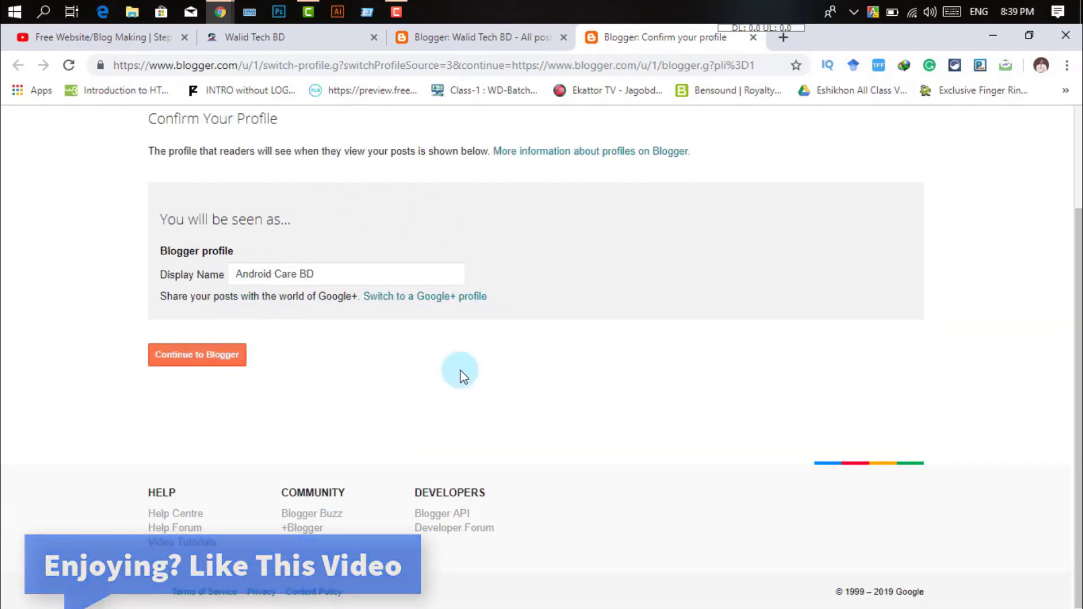
pyautogui.scroll(3, 457, 373)
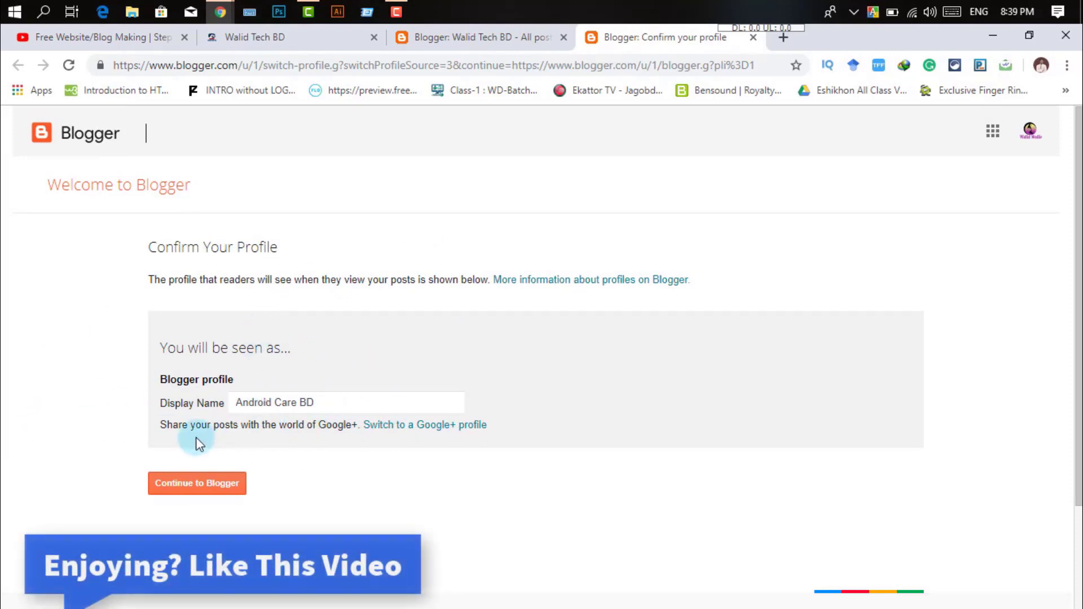
pyautogui.click(345, 402)
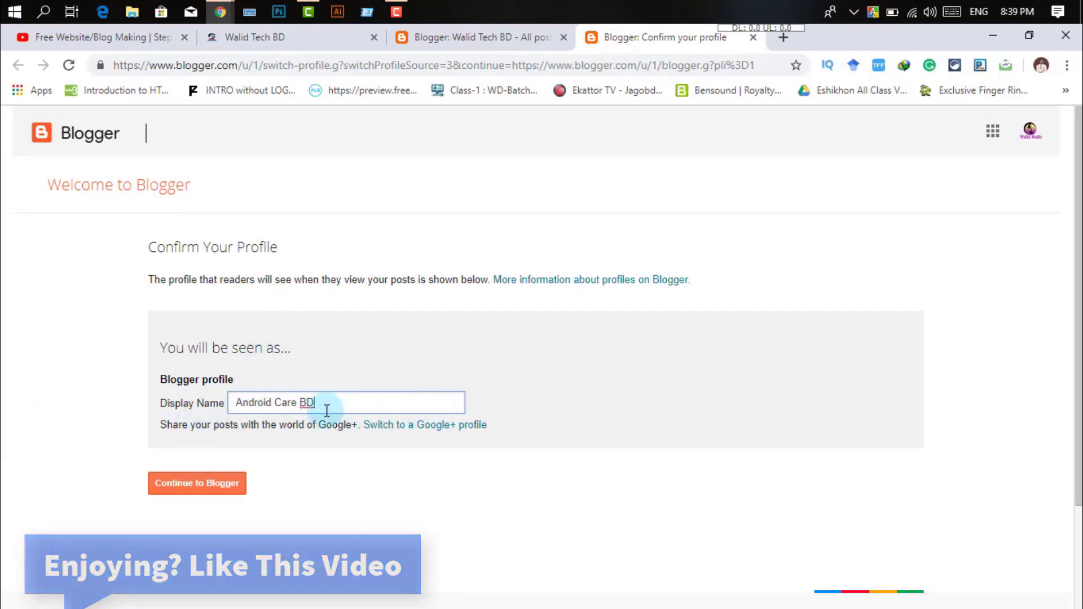
pyautogui.click(212, 490)
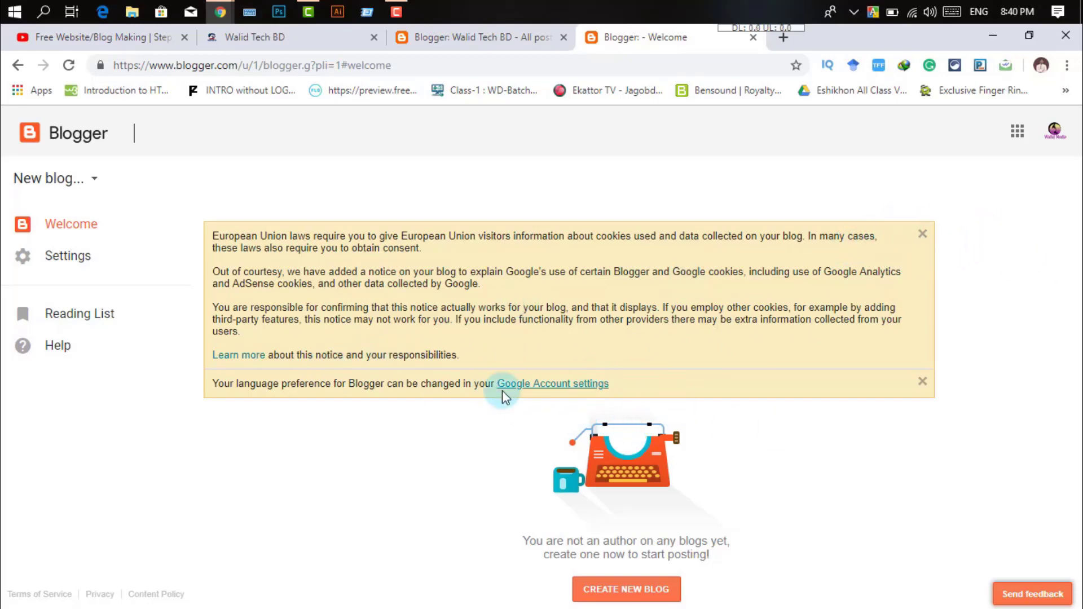
# Dismiss the welcome notices, then start a new blog titled Android Care BD, referring to the Walid Tech BD site as an example.
pyautogui.click(925, 233)
pyautogui.click(923, 235)
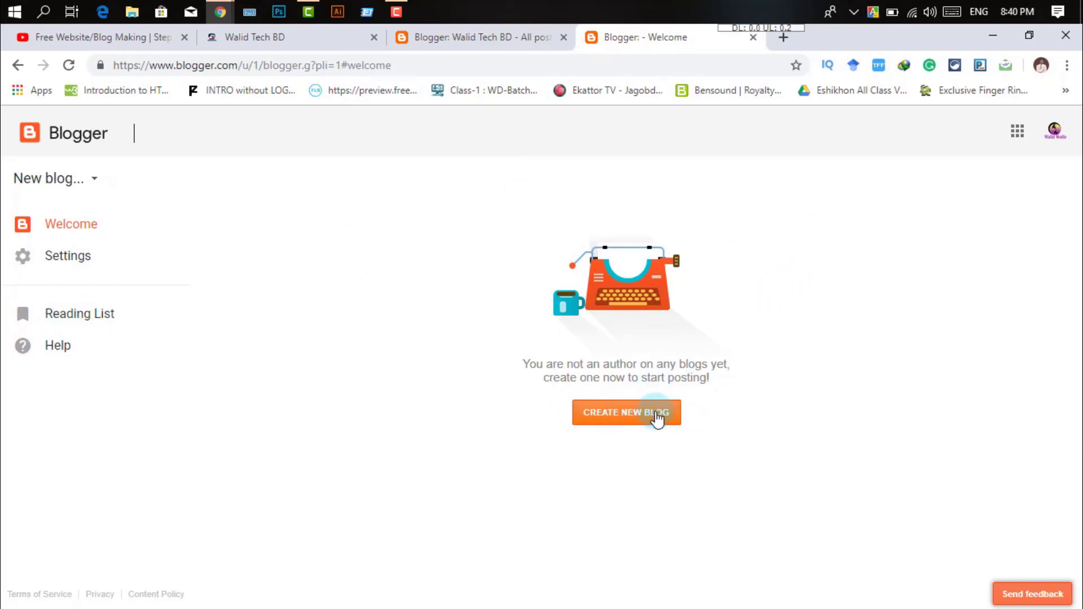
pyautogui.click(619, 418)
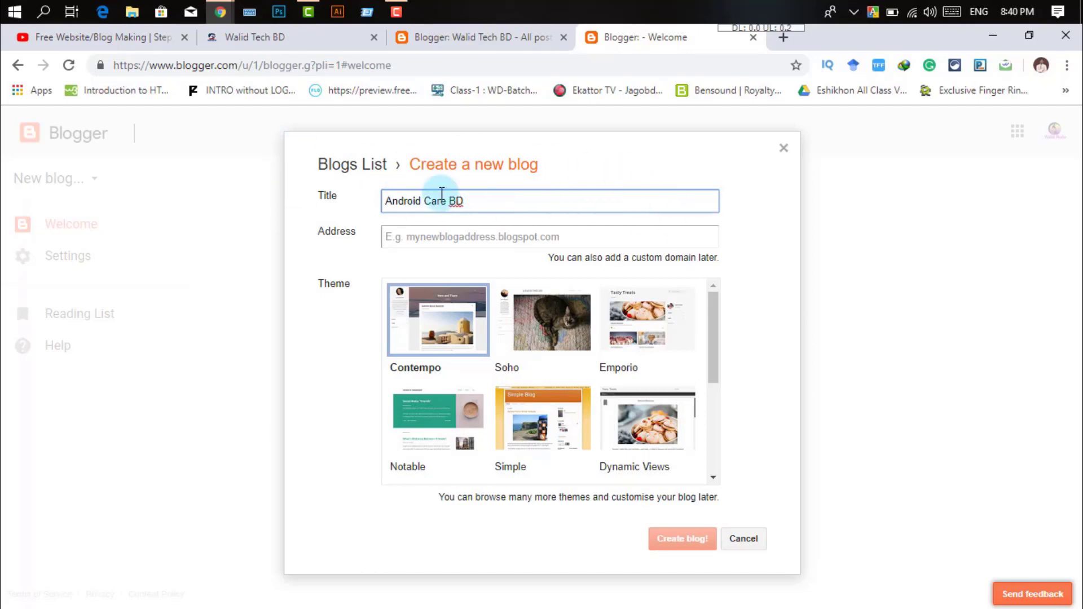
pyautogui.click(306, 43)
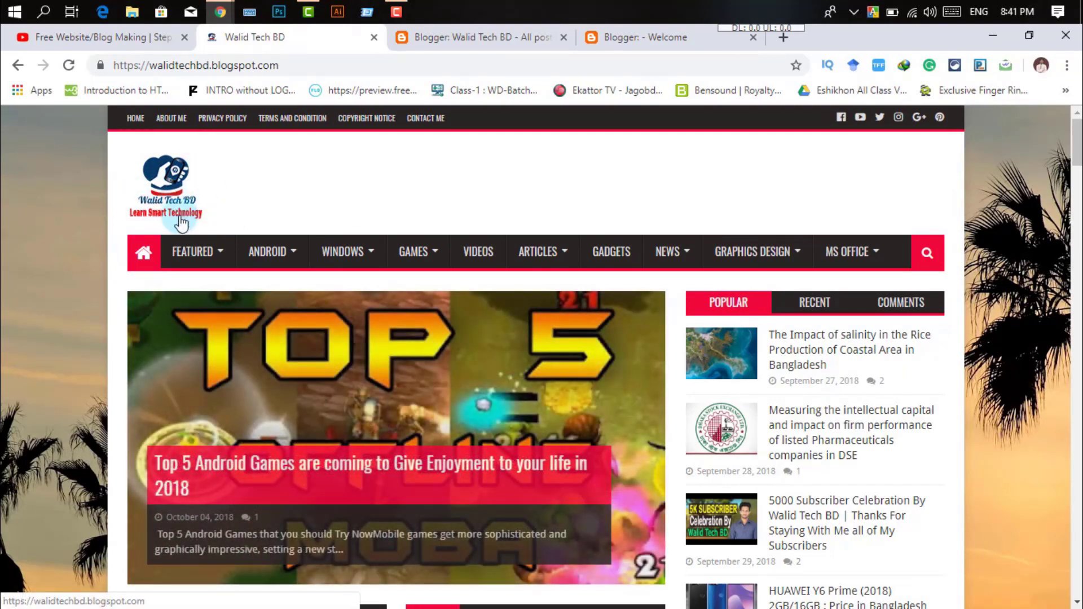
pyautogui.click(642, 38)
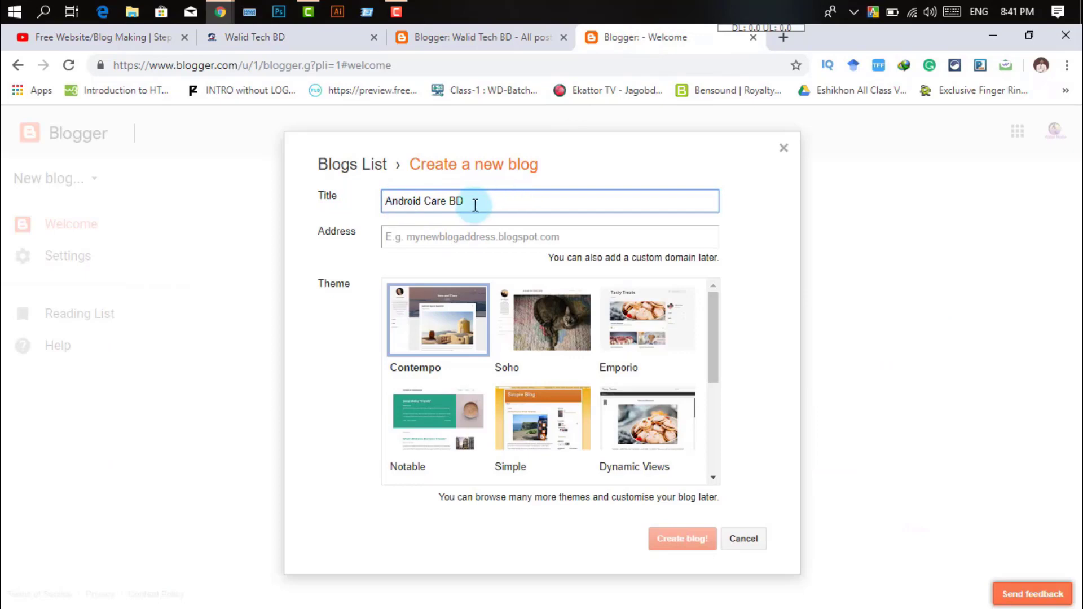
# Copy the blog title Android Care BD into the new blog's address.
pyautogui.moveTo(479, 205); pyautogui.dragTo(342, 185)
pyautogui.rightClick(419, 201)
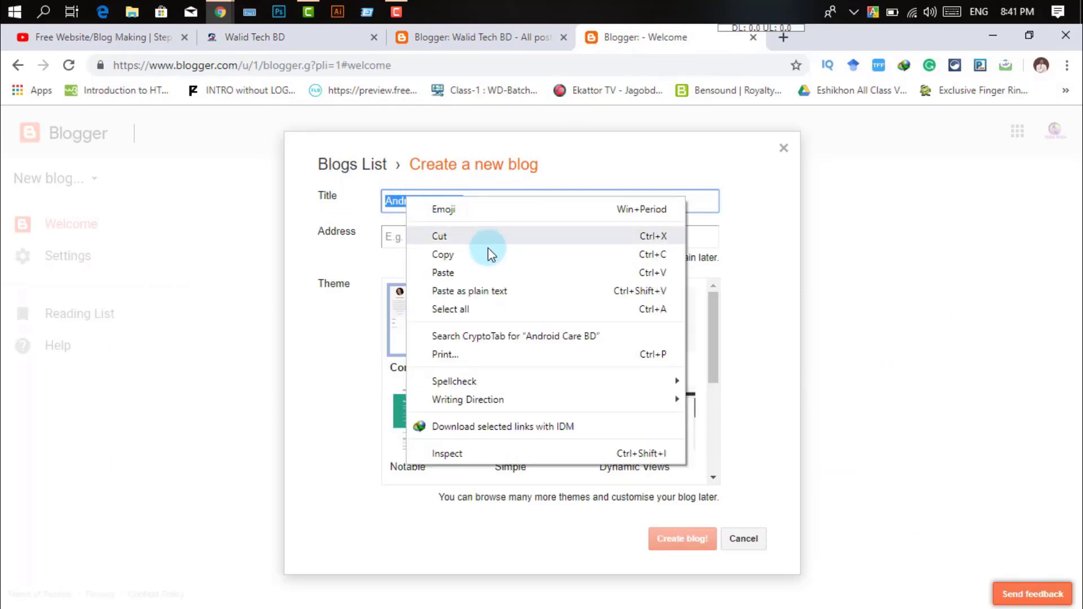
pyautogui.click(488, 255)
pyautogui.click(446, 237)
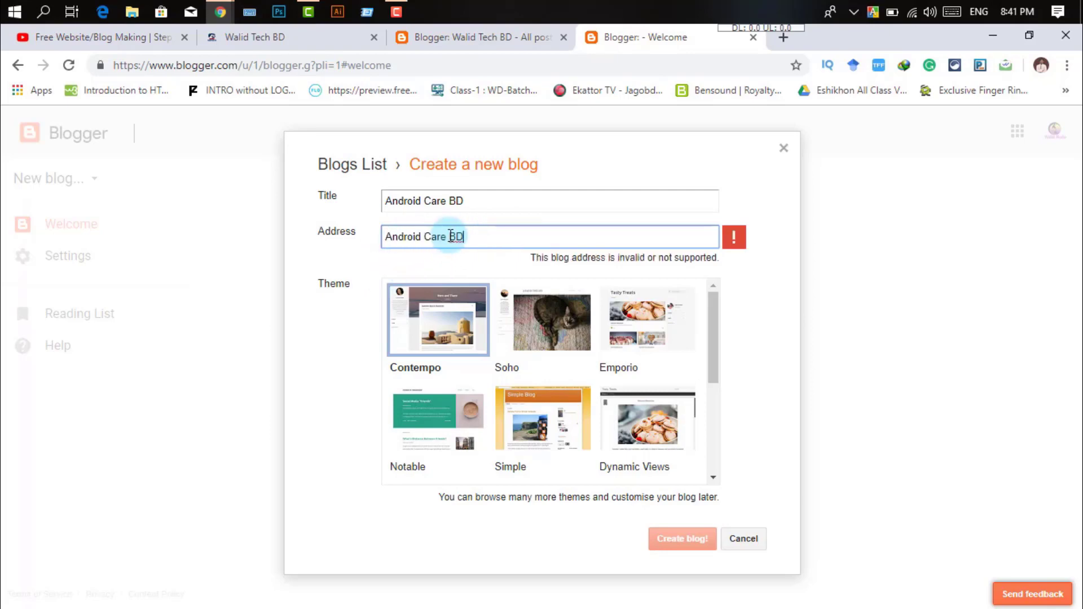
# Rewrite the address as the single word Androidcarebd and accept the suggested Androidcarebd.blogspot.com.
pyautogui.doubleClick(451, 235)
pyautogui.click(431, 236)
pyautogui.click(425, 236)
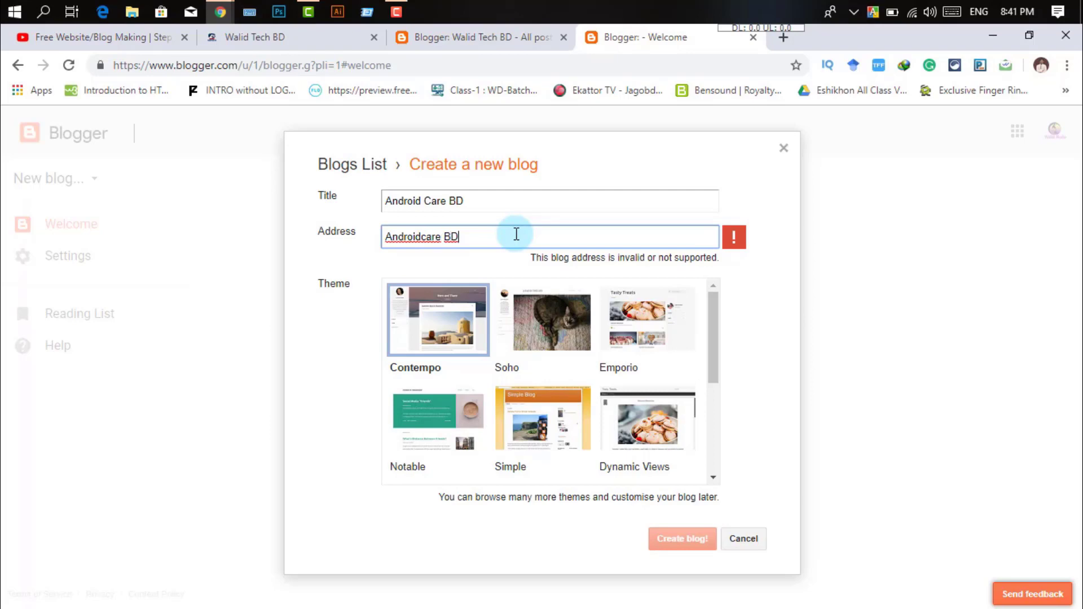
pyautogui.press('BackSpace')
pyautogui.write('bd')
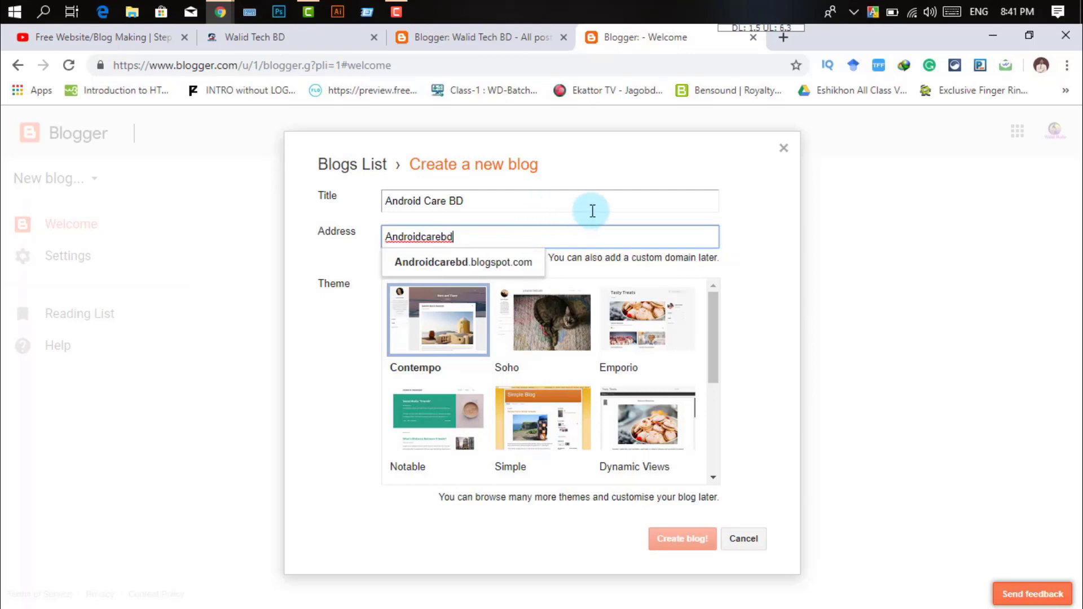
pyautogui.click(498, 265)
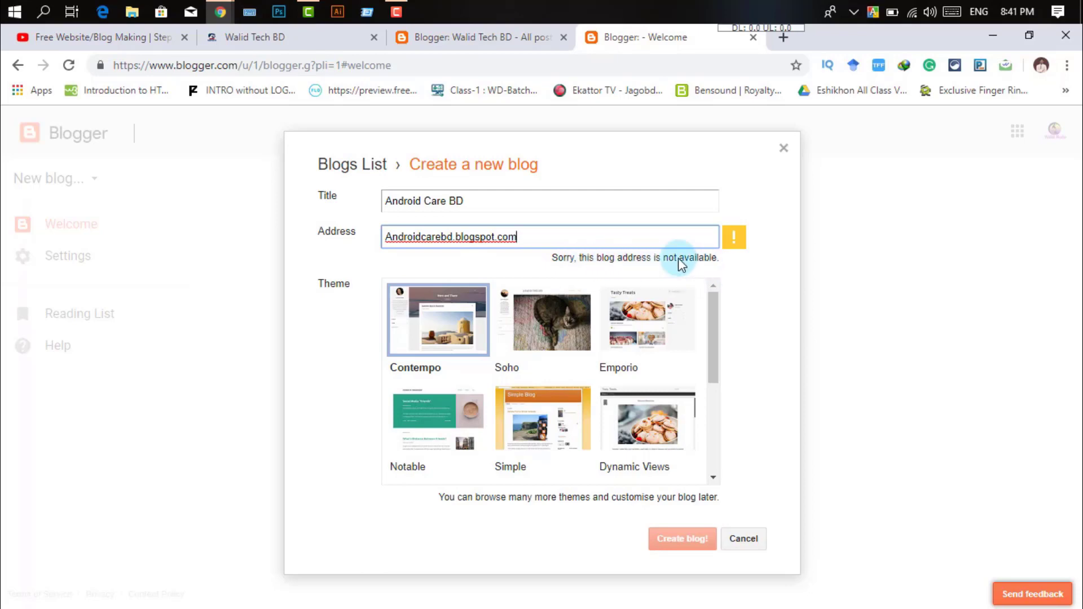
# Replace bd with info in the blog address and accept the suggested Androidcareinfo.blogspot.com.
pyautogui.tripleClick(429, 238)
pyautogui.click(520, 237)
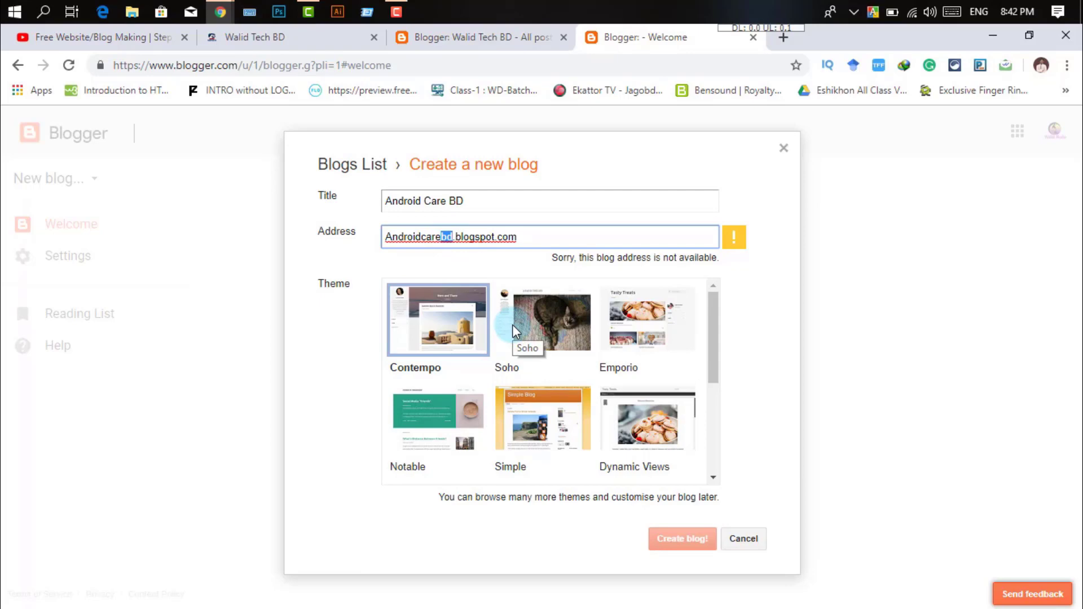
pyautogui.write('info')
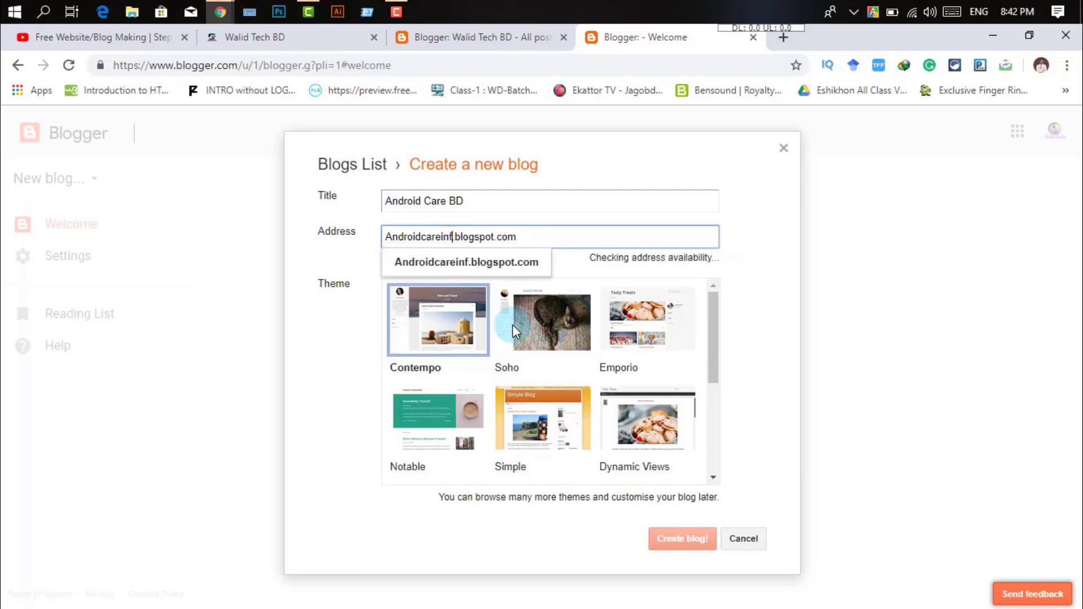
pyautogui.click(477, 265)
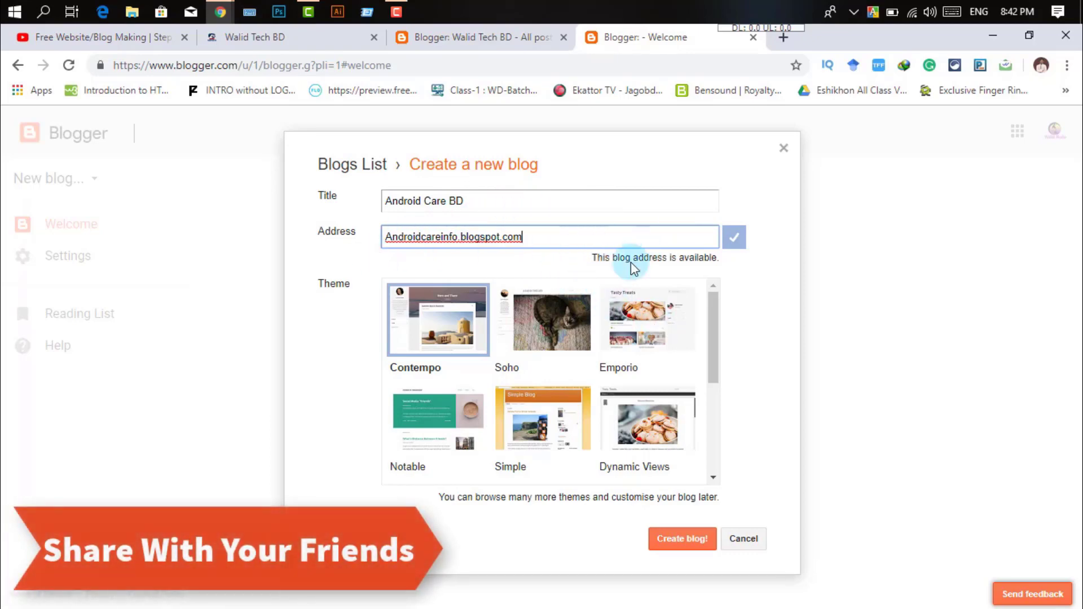
# Choose the Emporio theme for the new blog and create the blog.
pyautogui.click(655, 314)
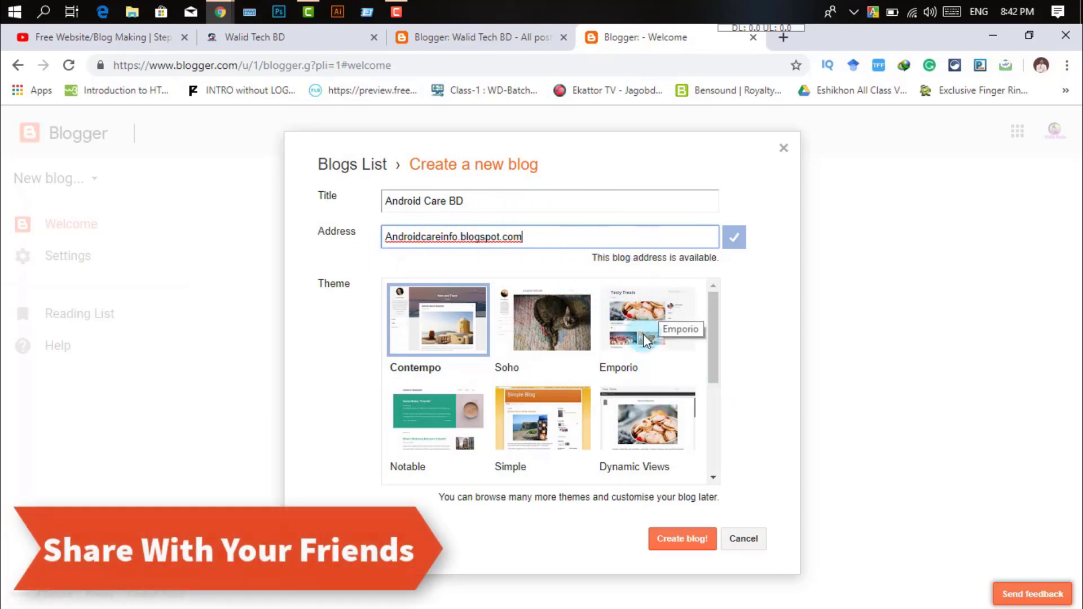
pyautogui.scroll(-5, 643, 429)
pyautogui.scroll(5, 640, 442)
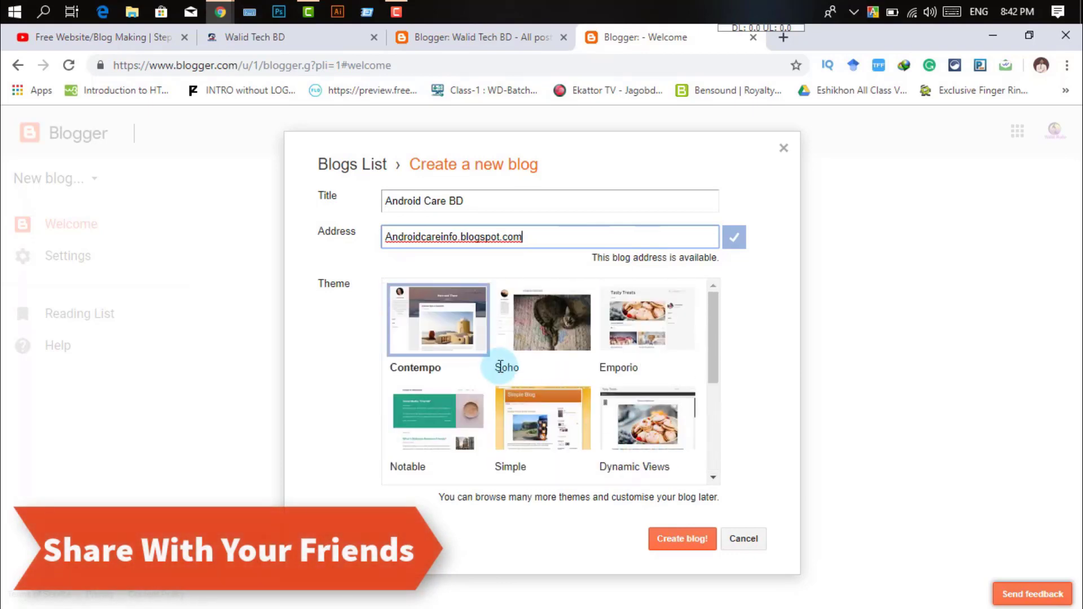
pyautogui.click(278, 48)
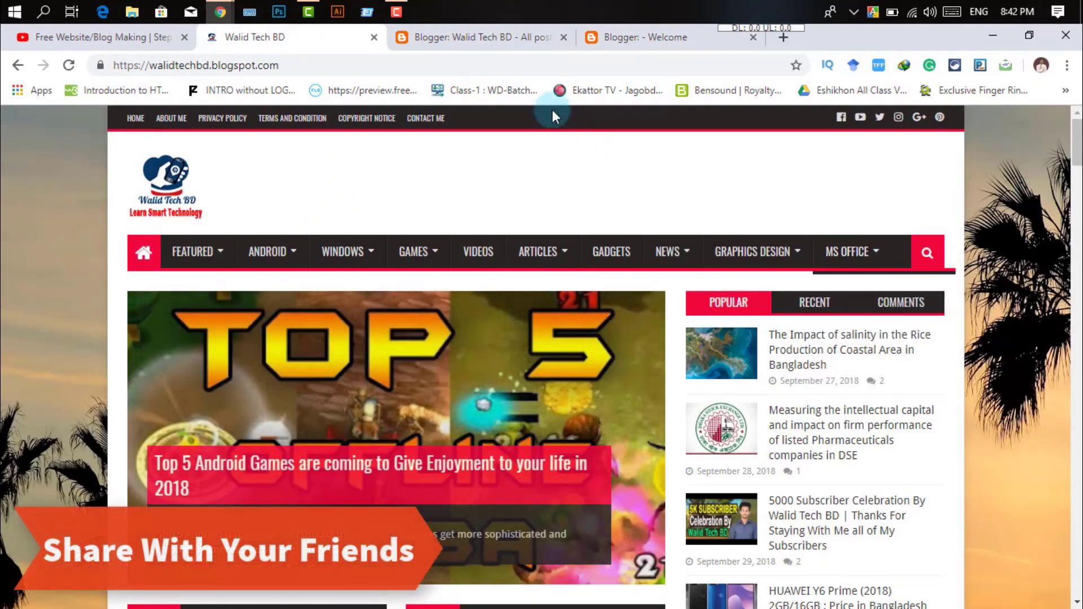
pyautogui.click(621, 37)
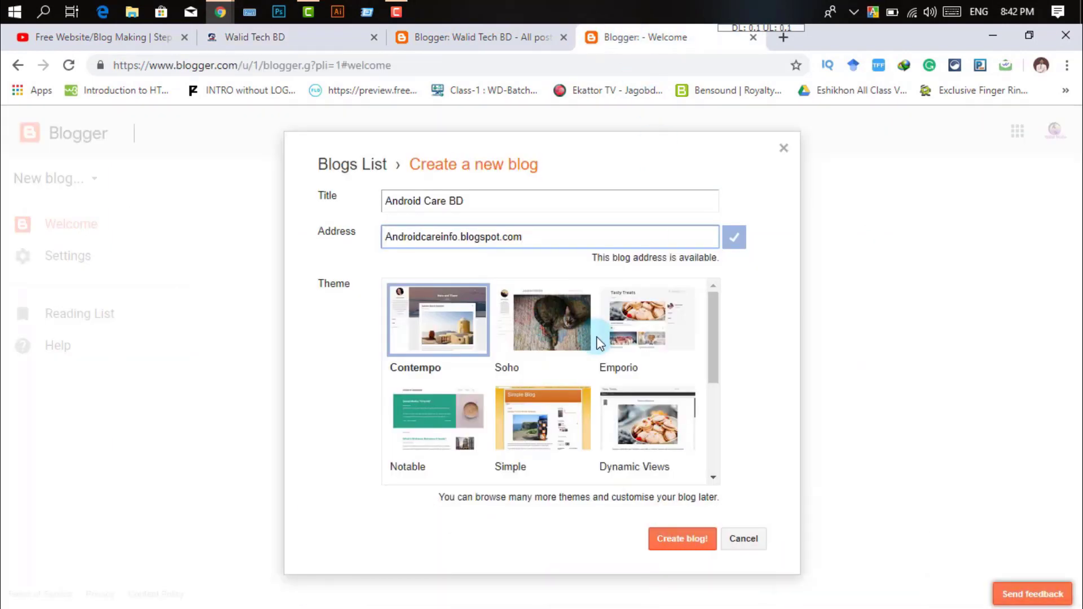
pyautogui.click(661, 329)
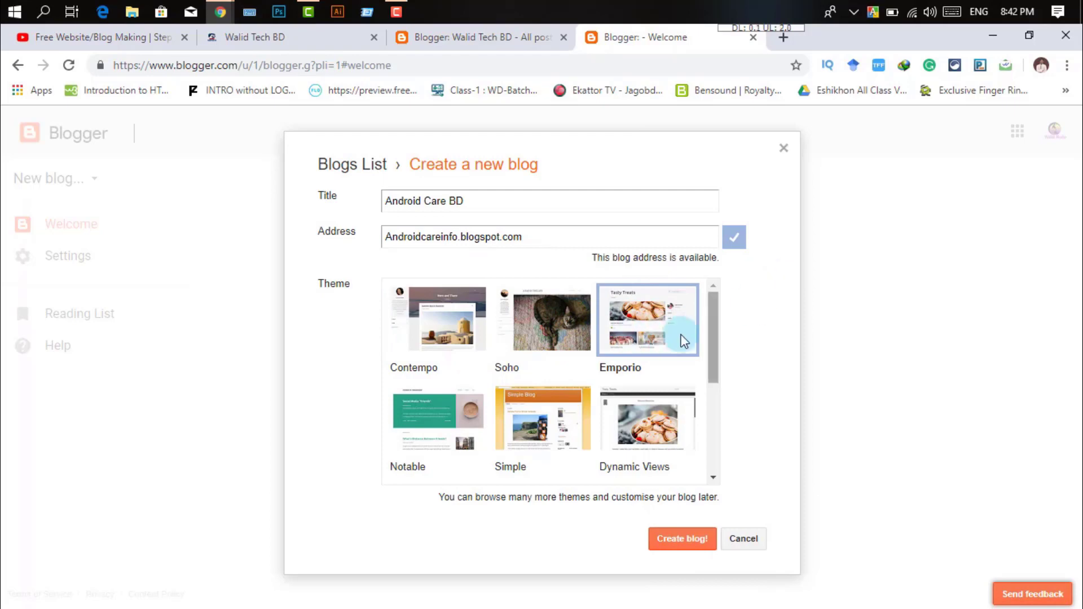
pyautogui.click(678, 541)
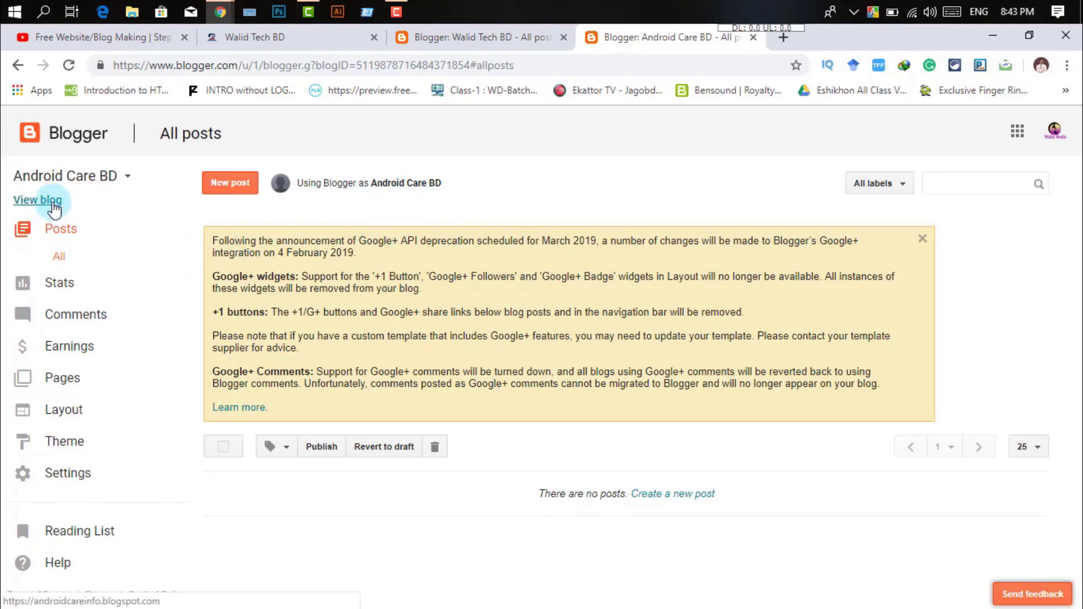
# Dismiss the Google+ notice and open the live Android Care BD blog, keeping only one tab of it.
pyautogui.click(924, 240)
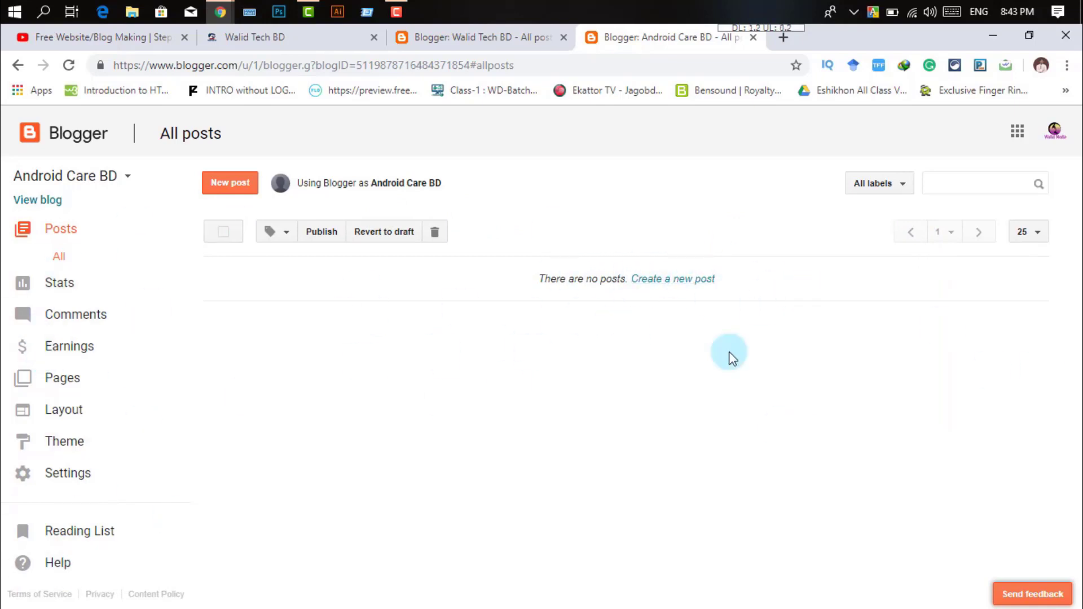
pyautogui.click(49, 201)
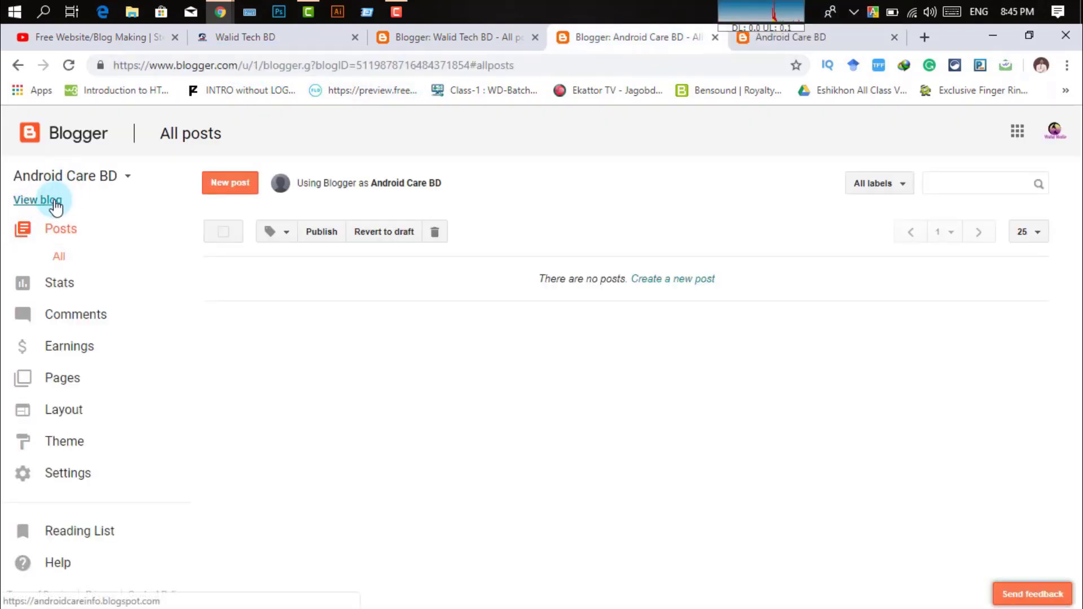
pyautogui.click(53, 204)
pyautogui.click(887, 36)
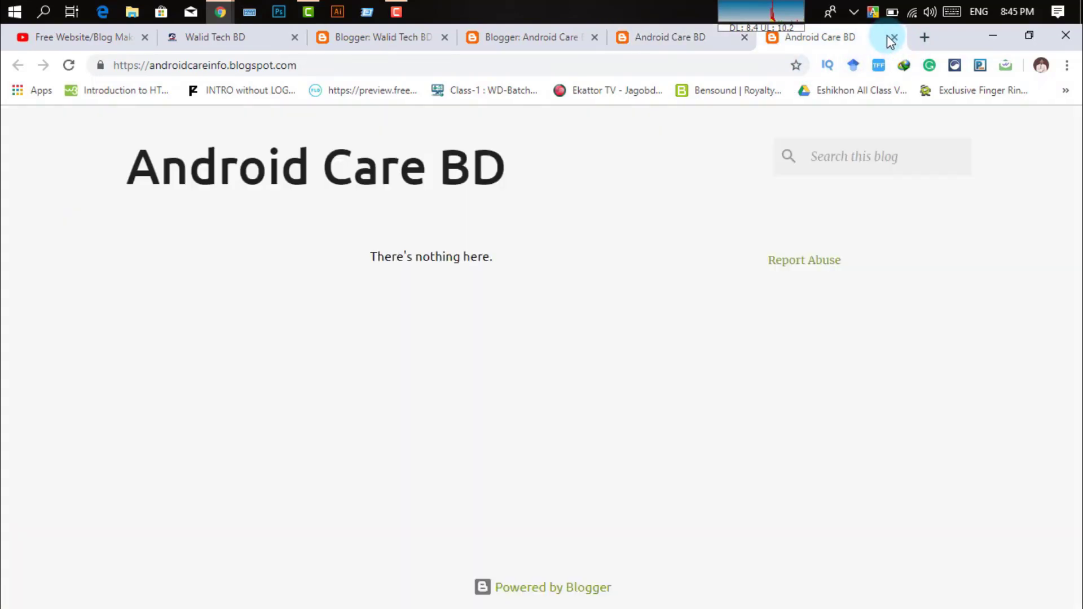
pyautogui.click(894, 37)
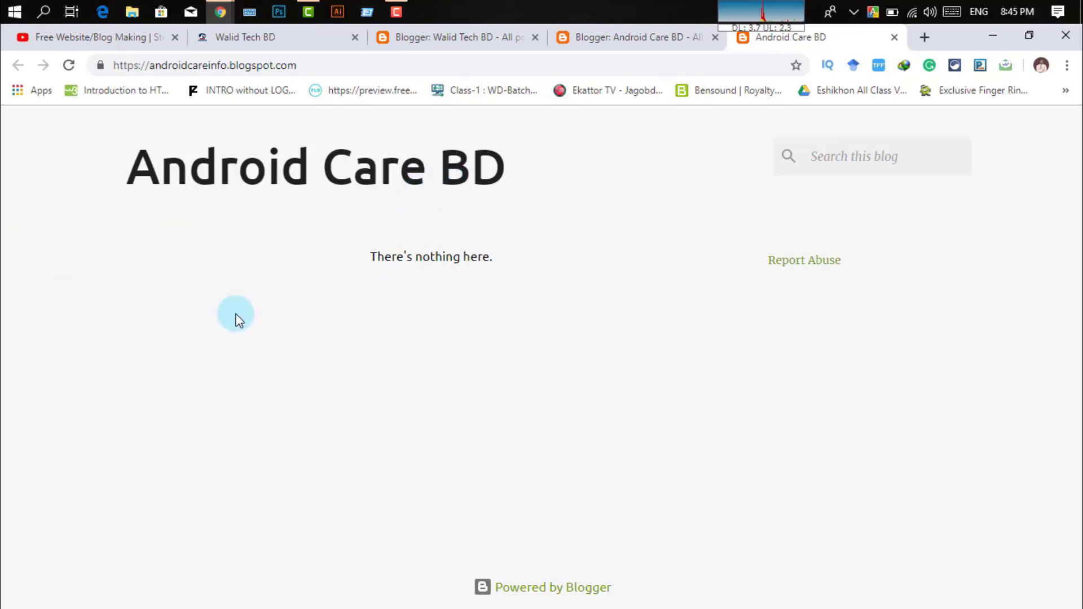
# Compare the finished Walid Tech BD homepage with the new blog's live page, then return to the Android Care BD dashboard.
pyautogui.click(268, 38)
pyautogui.scroll(-15, 962, 319)
pyautogui.scroll(14, 997, 360)
pyautogui.scroll(2, 1000, 347)
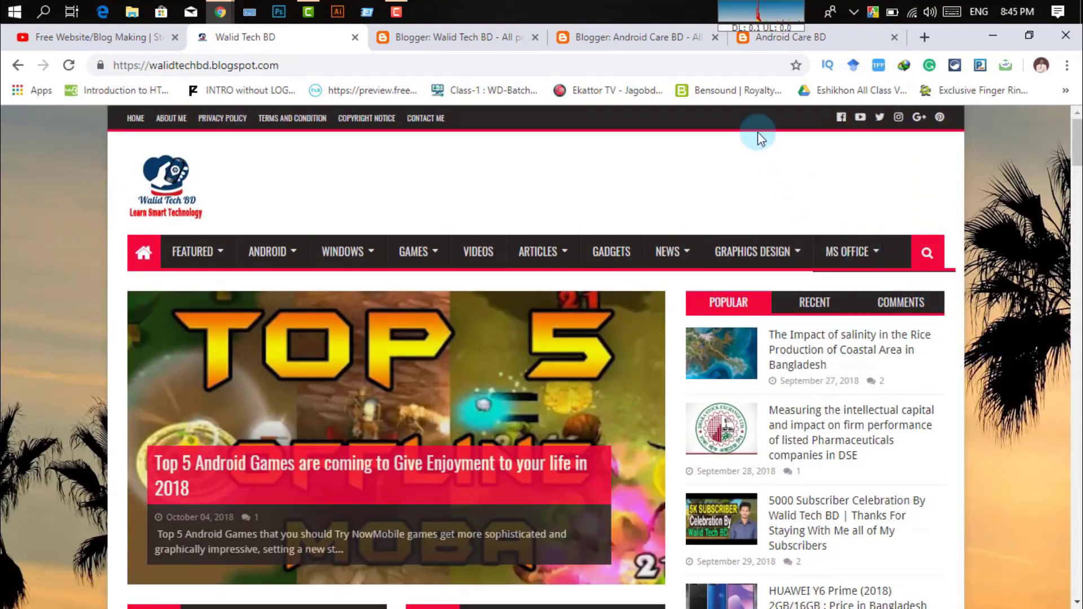
pyautogui.click(795, 39)
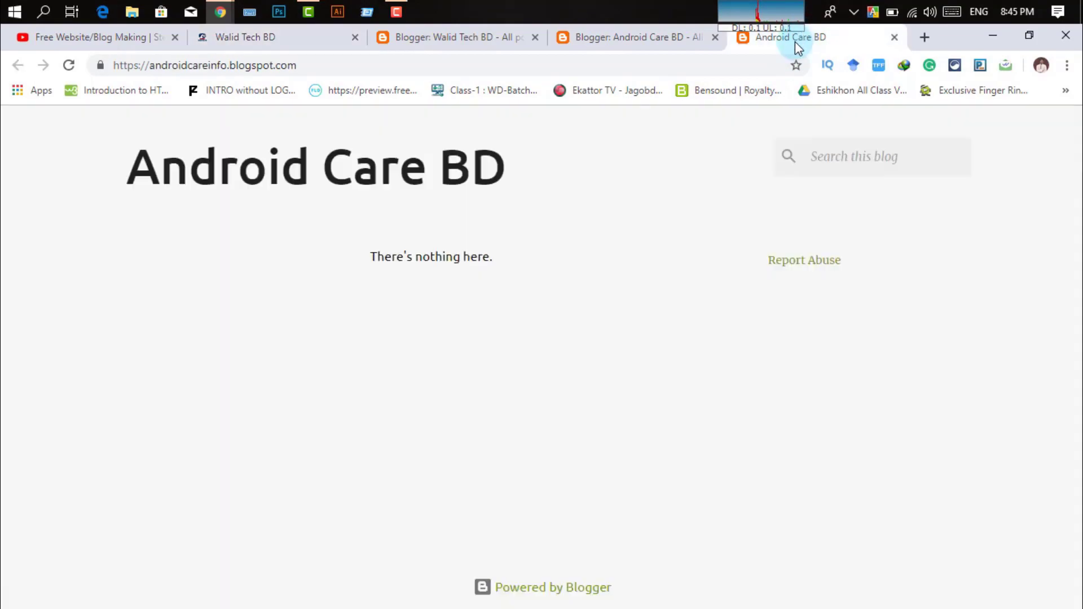
pyautogui.click(635, 39)
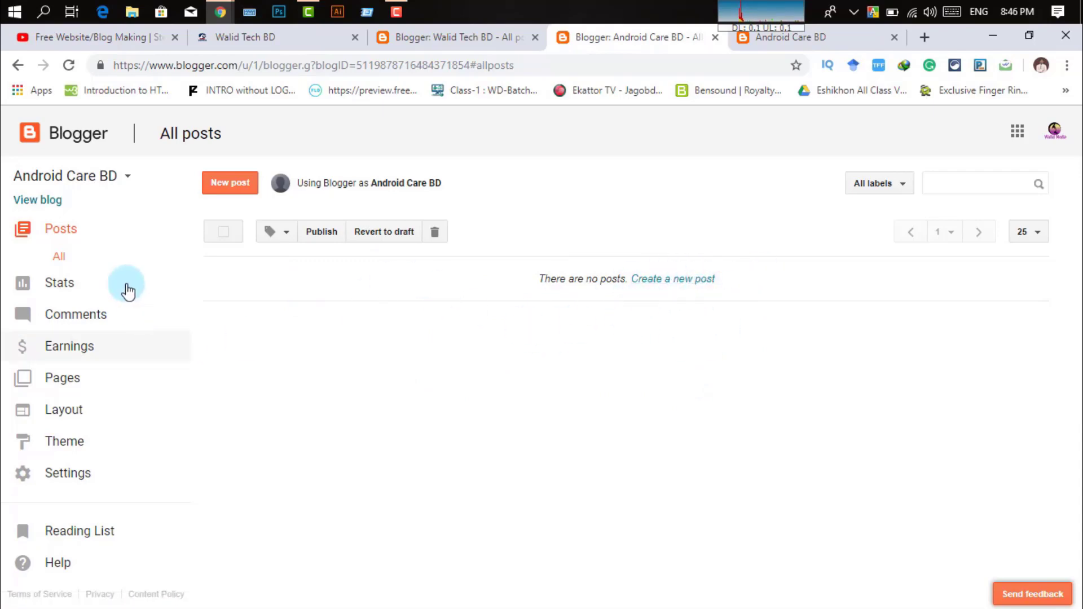
# Review the Stats overview, published comments, Earnings and Pages sections of the Android Care BD dashboard.
pyautogui.click(66, 283)
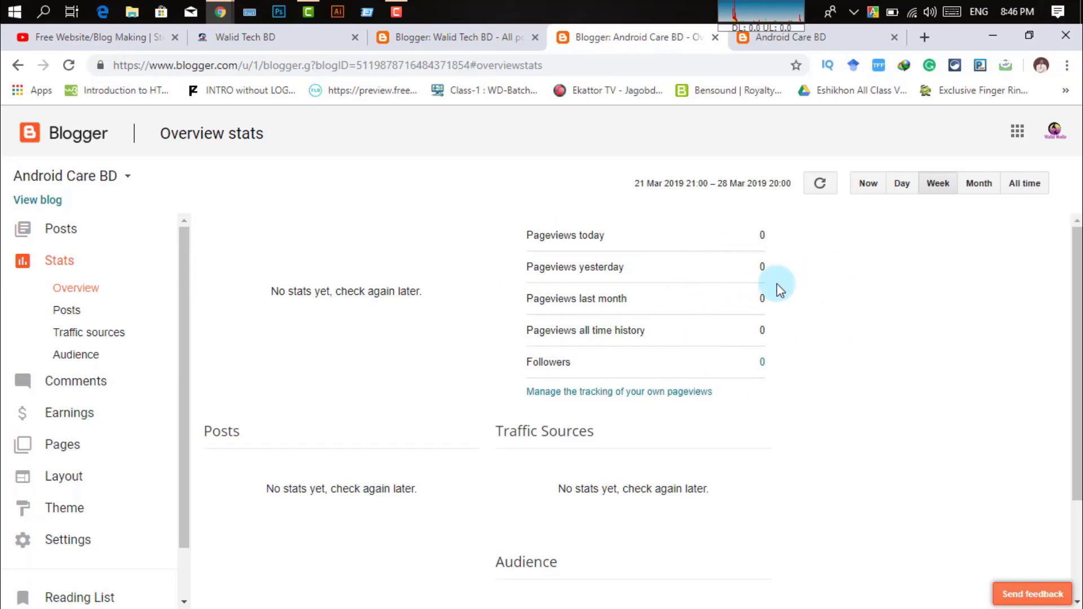
pyautogui.scroll(-2, 737, 321)
pyautogui.scroll(2, 725, 350)
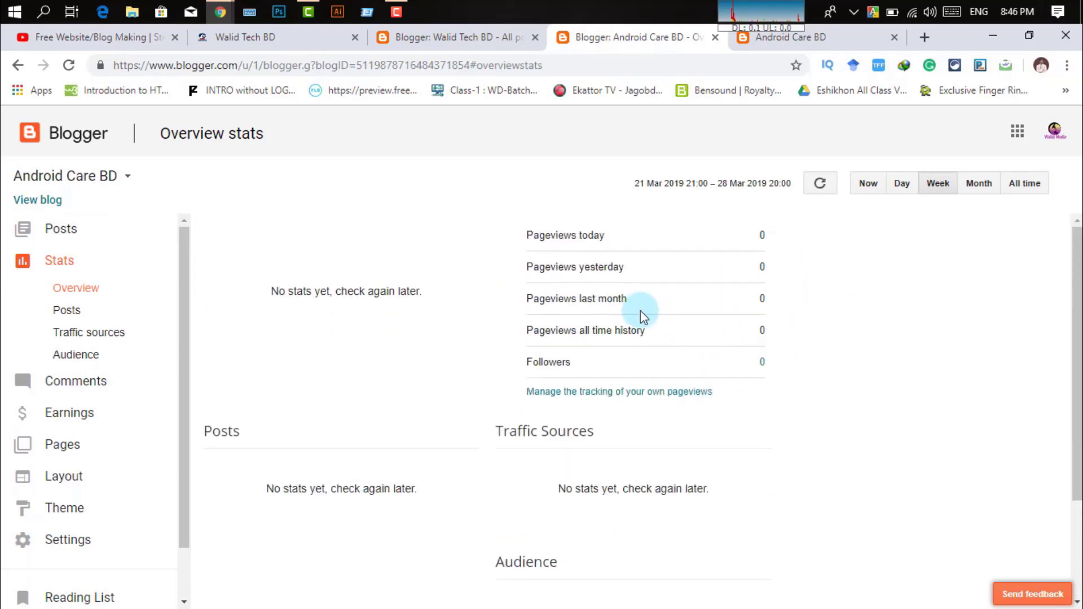
pyautogui.click(85, 388)
pyautogui.click(88, 294)
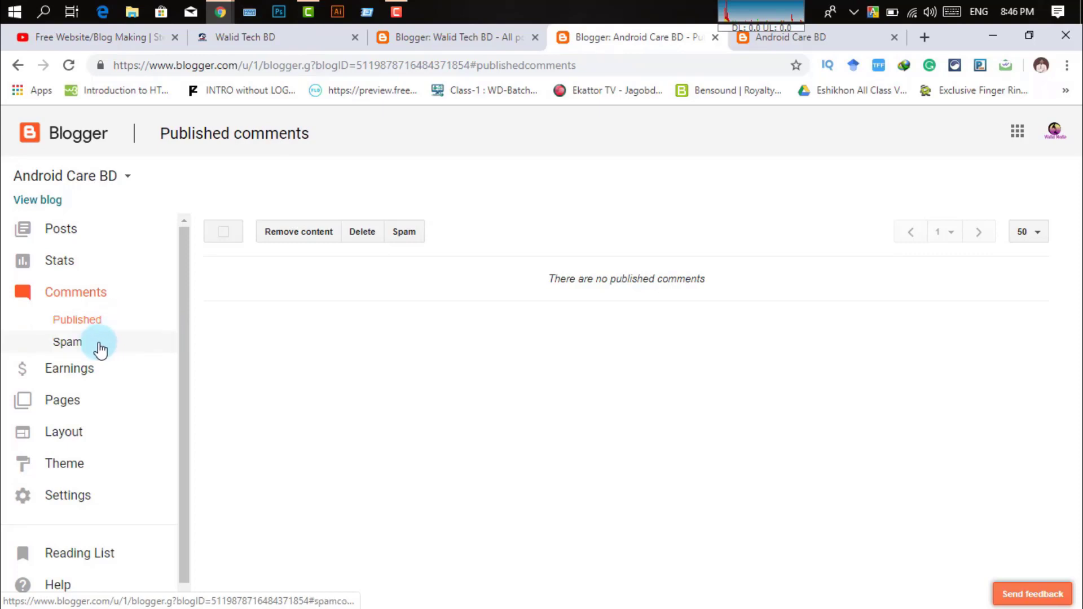
pyautogui.click(69, 374)
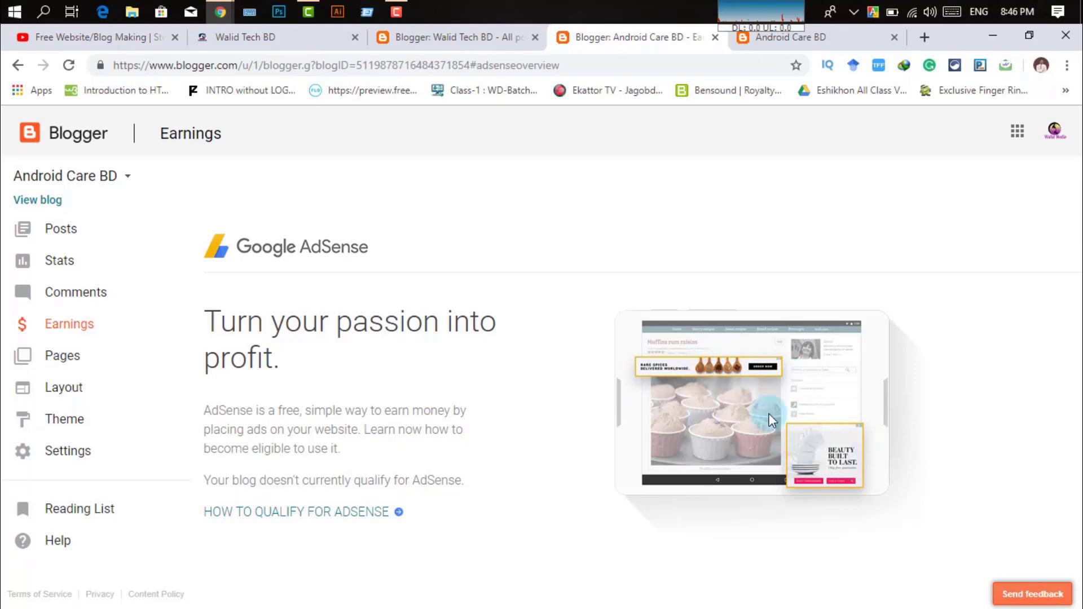
pyautogui.click(56, 361)
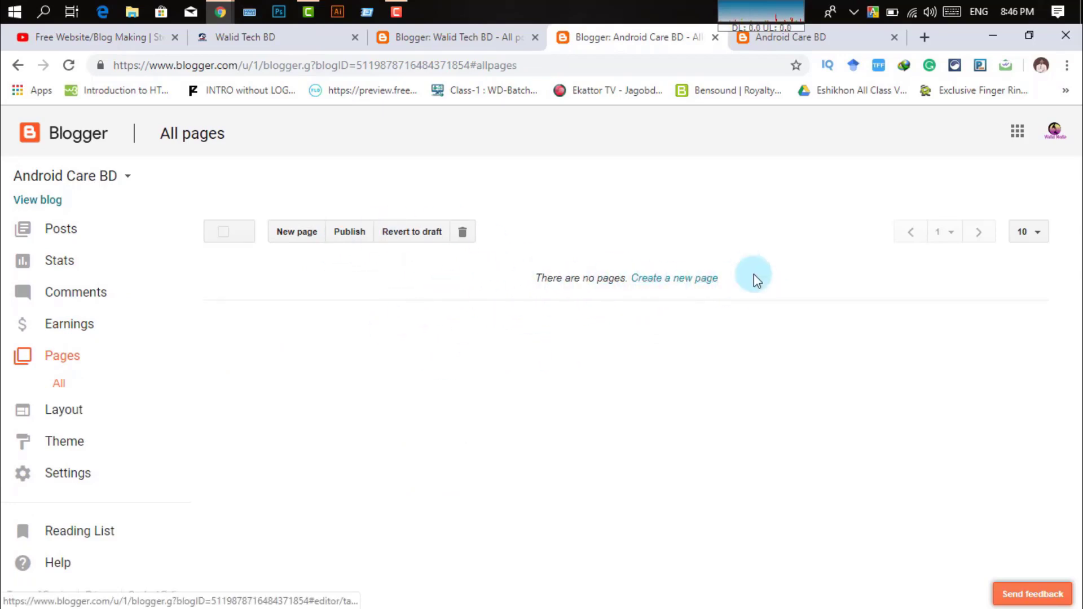
# Examine the Layout section's gadget arrangement from Favicon and Header down to the page body, ads and sidebar, comparing it with the live blog.
pyautogui.click(67, 417)
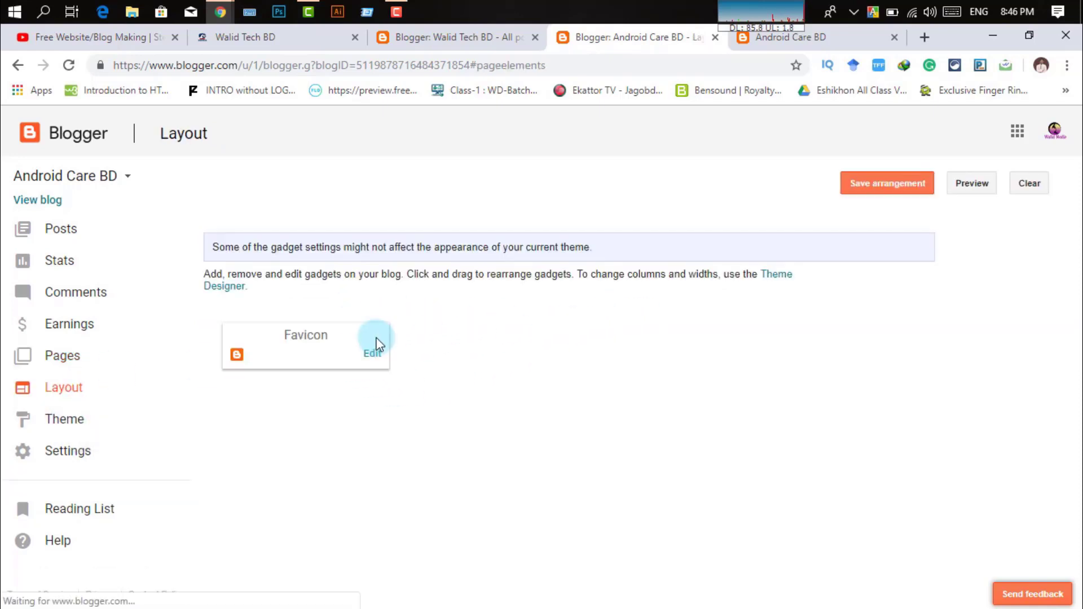
pyautogui.scroll(-5, 675, 426)
pyautogui.scroll(5, 655, 391)
pyautogui.click(817, 35)
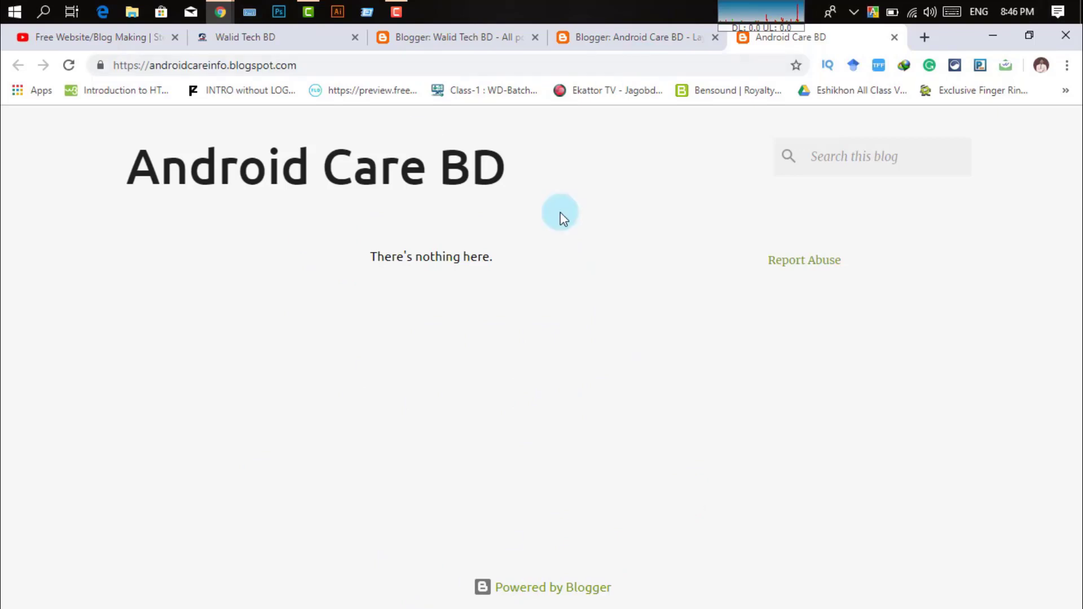
pyautogui.click(632, 33)
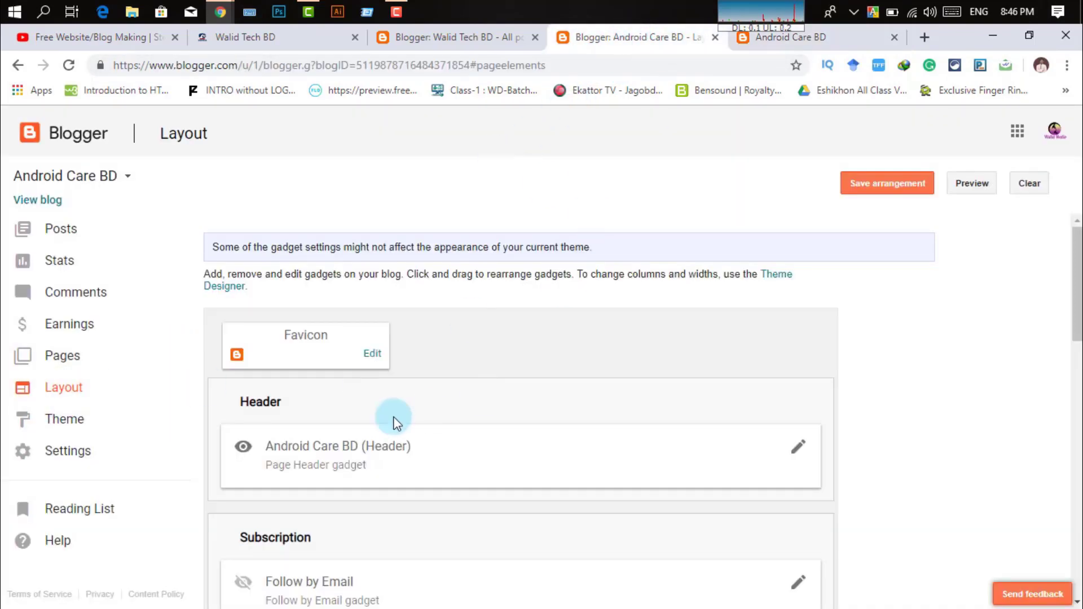
pyautogui.scroll(-1, 603, 407)
pyautogui.scroll(-1, 604, 407)
pyautogui.scroll(2, 603, 407)
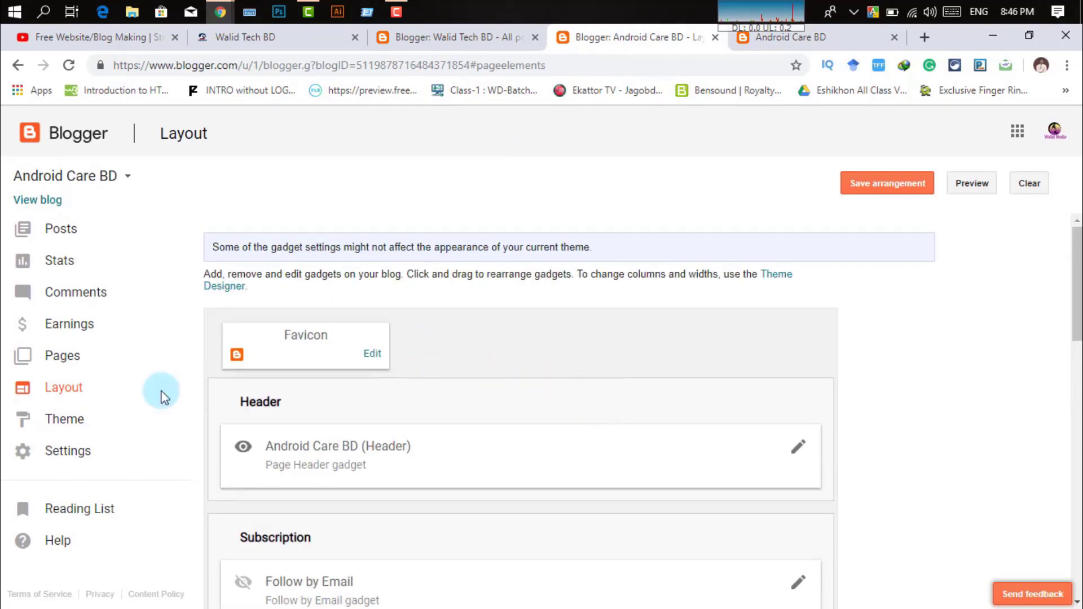
pyautogui.scroll(-4, 564, 389)
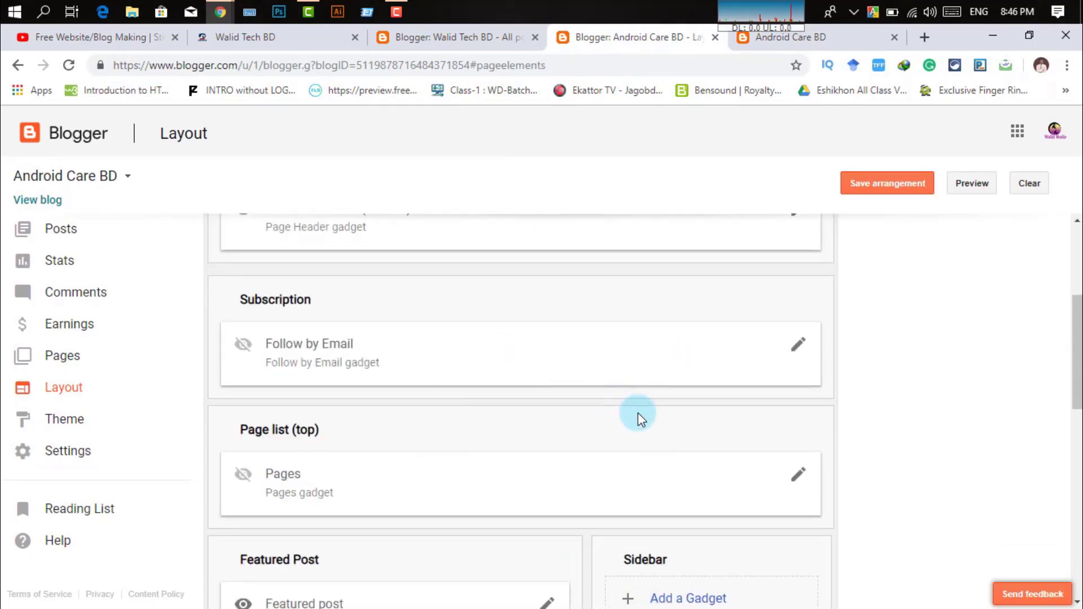
pyautogui.scroll(-11, 623, 413)
pyautogui.scroll(3, 510, 414)
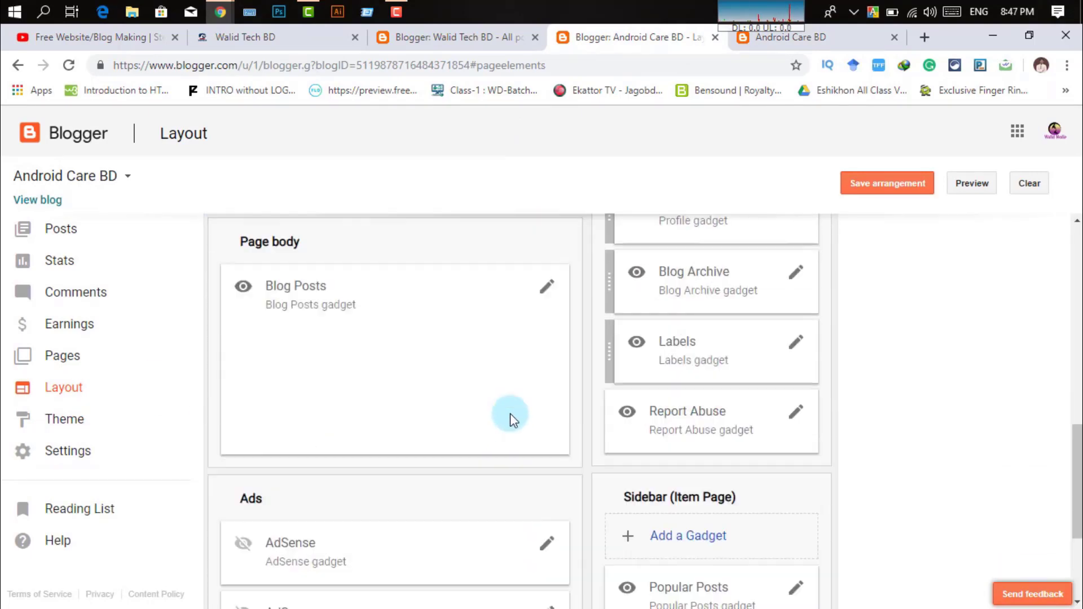
pyautogui.scroll(8, 553, 398)
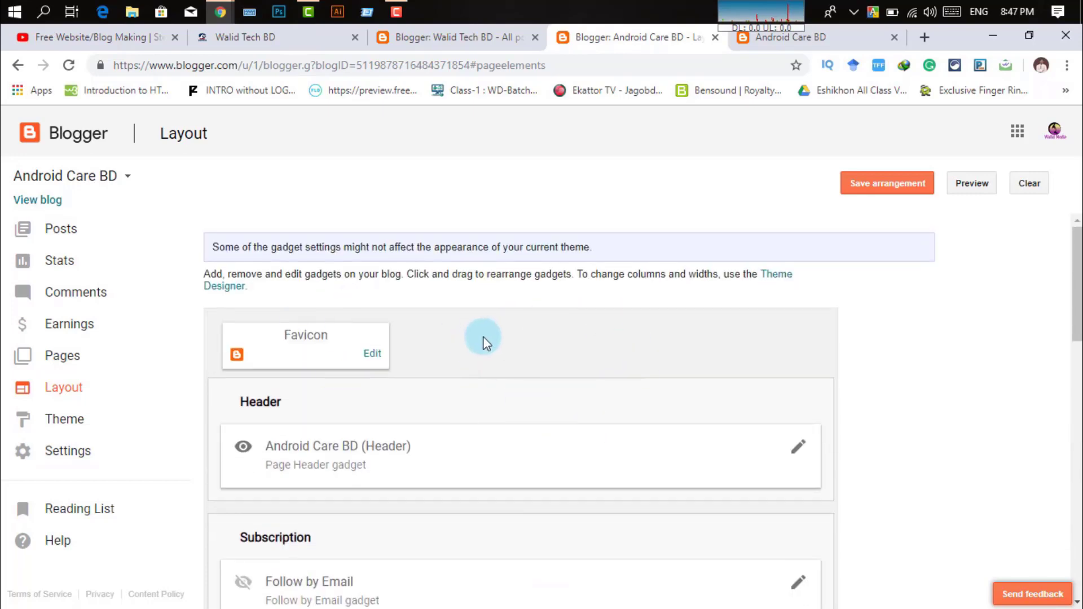
# Review the Theme section's live and mobile previews and available themes, comparing them with the Walid Tech BD homepage.
pyautogui.click(118, 425)
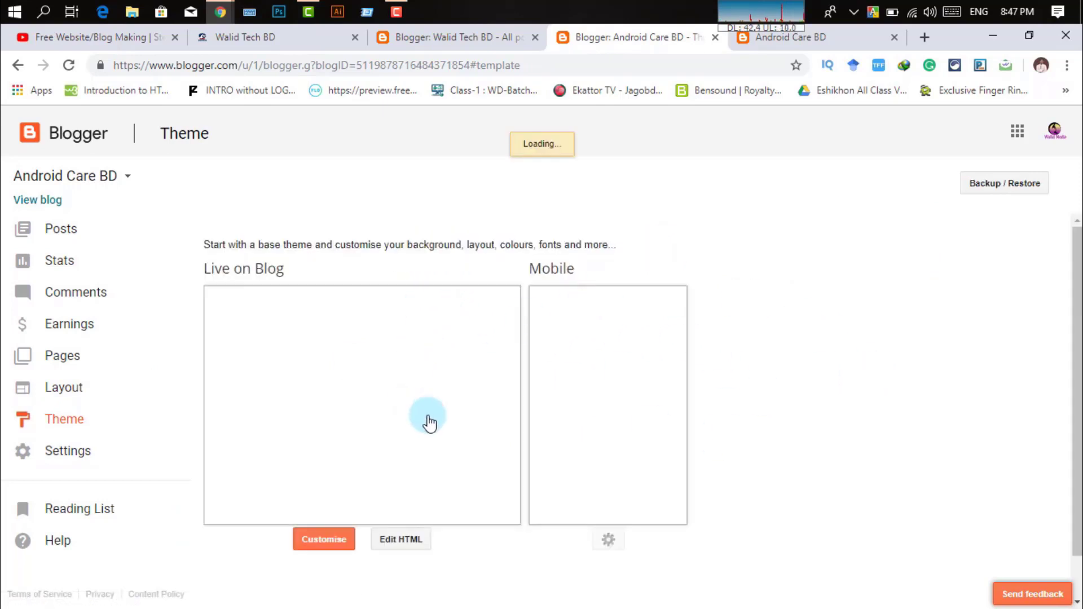
pyautogui.scroll(-5, 576, 387)
pyautogui.scroll(5, 575, 387)
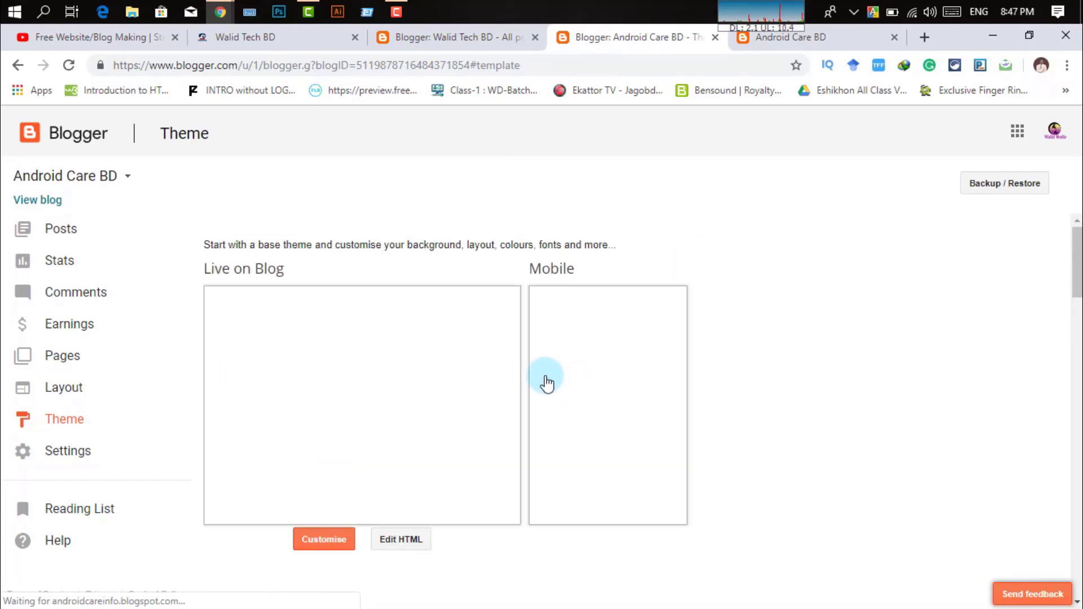
pyautogui.scroll(-4, 335, 511)
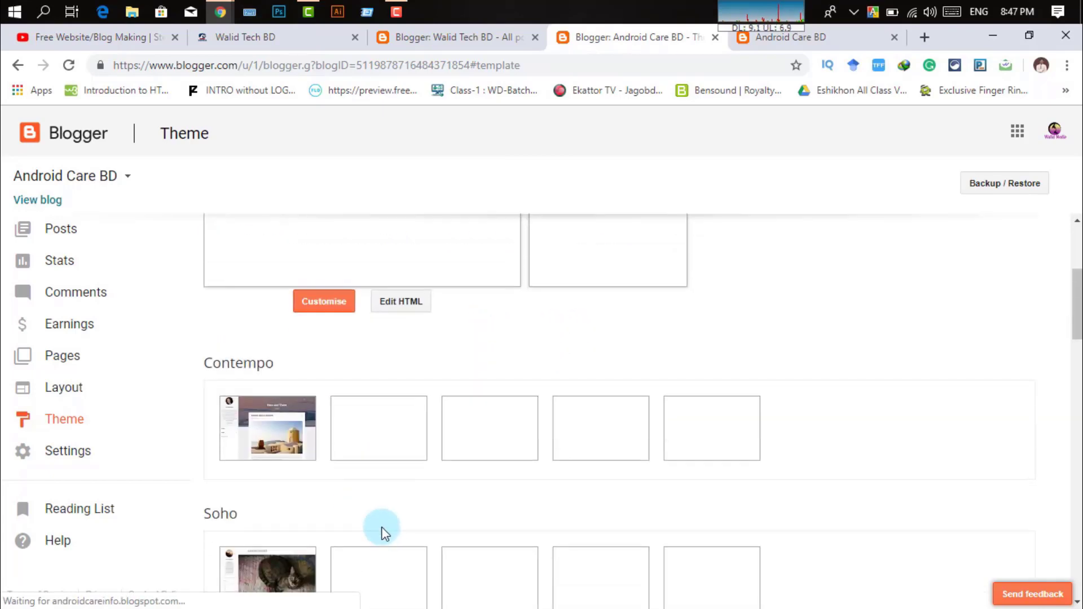
pyautogui.scroll(4, 518, 369)
pyautogui.scroll(1, 497, 378)
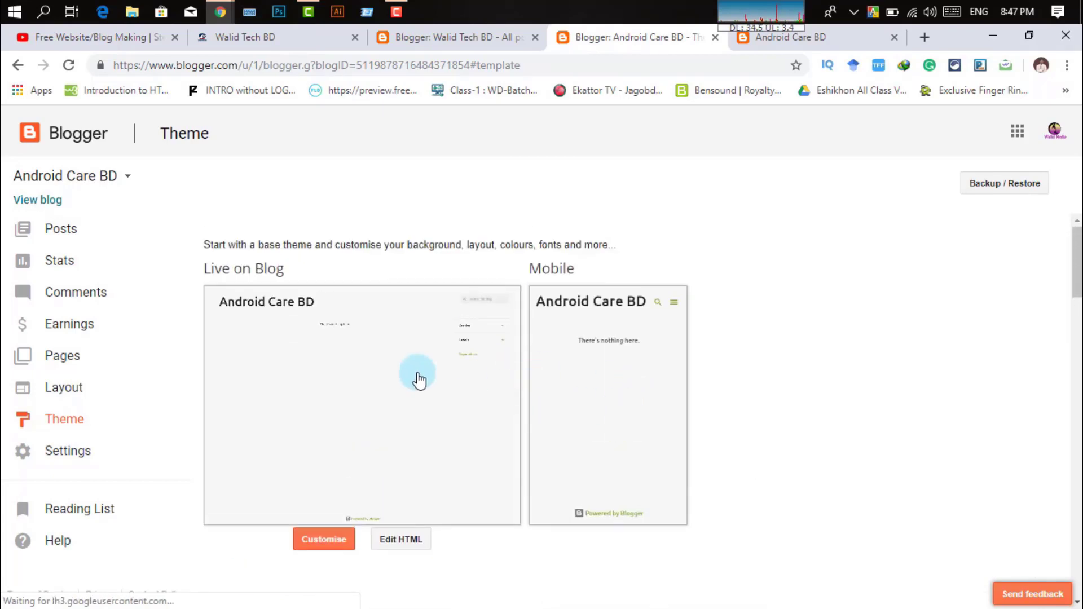
pyautogui.click(241, 37)
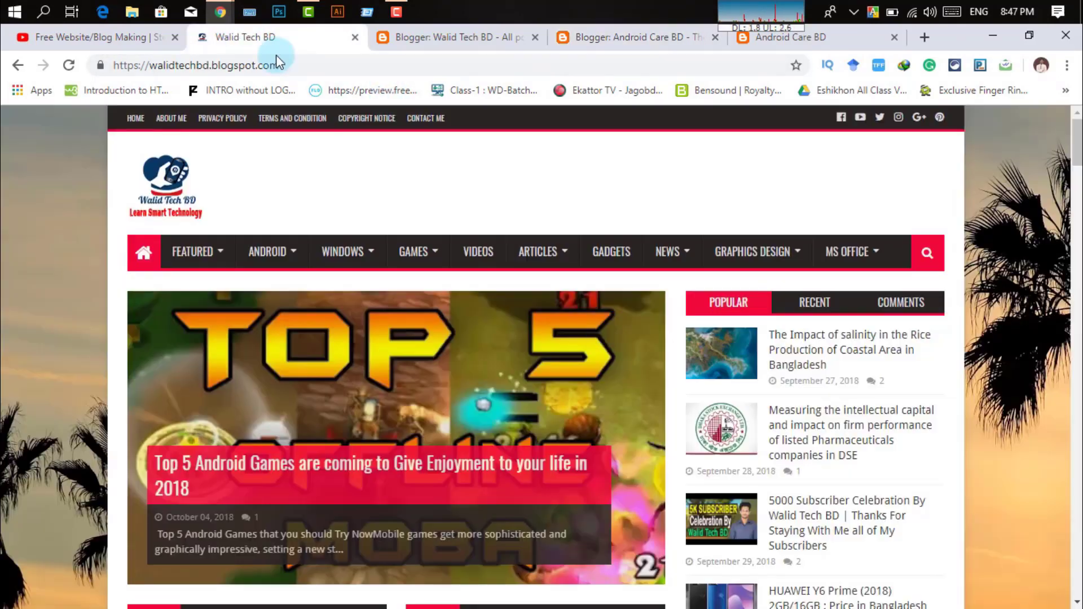
pyautogui.click(660, 37)
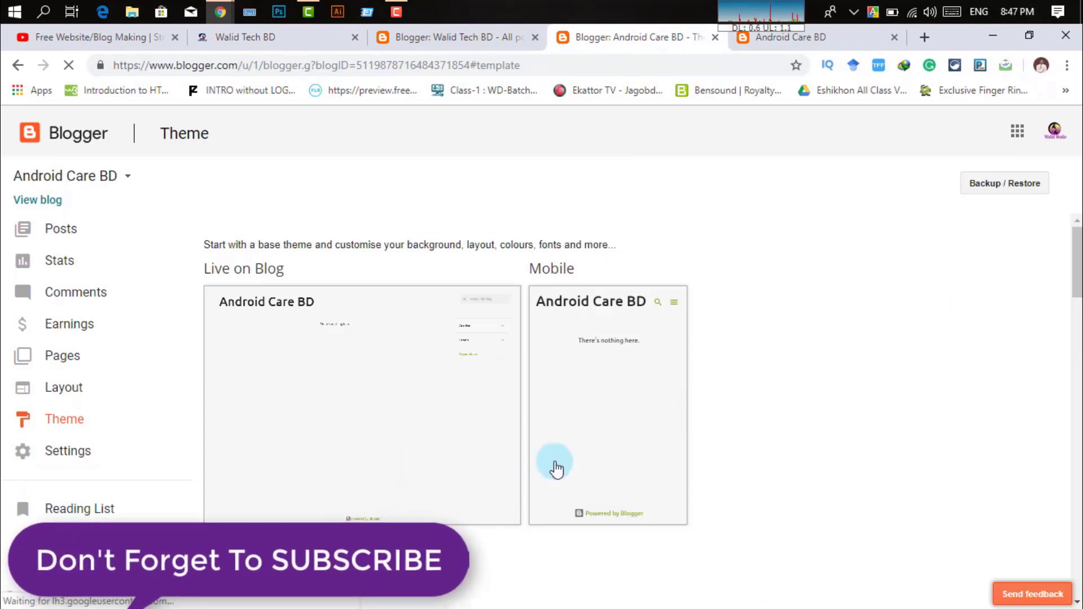
pyautogui.scroll(-3, 554, 461)
pyautogui.scroll(3, 484, 459)
pyautogui.scroll(-3, 504, 440)
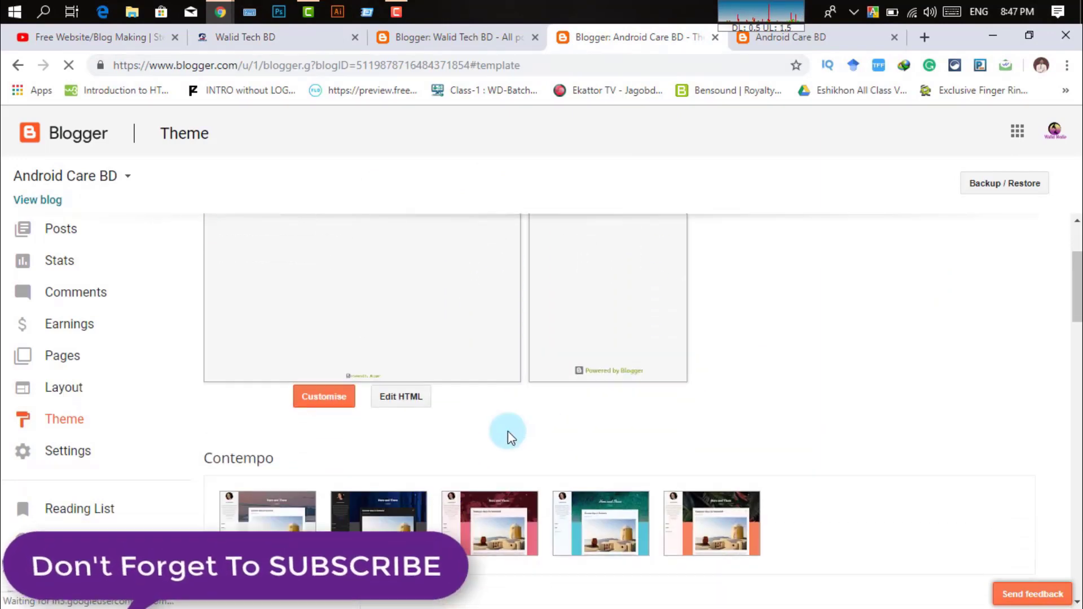
pyautogui.scroll(1, 365, 426)
# Set the blog description in the Basic settings to "Learn Smart Technology" and save it.
pyautogui.click(104, 457)
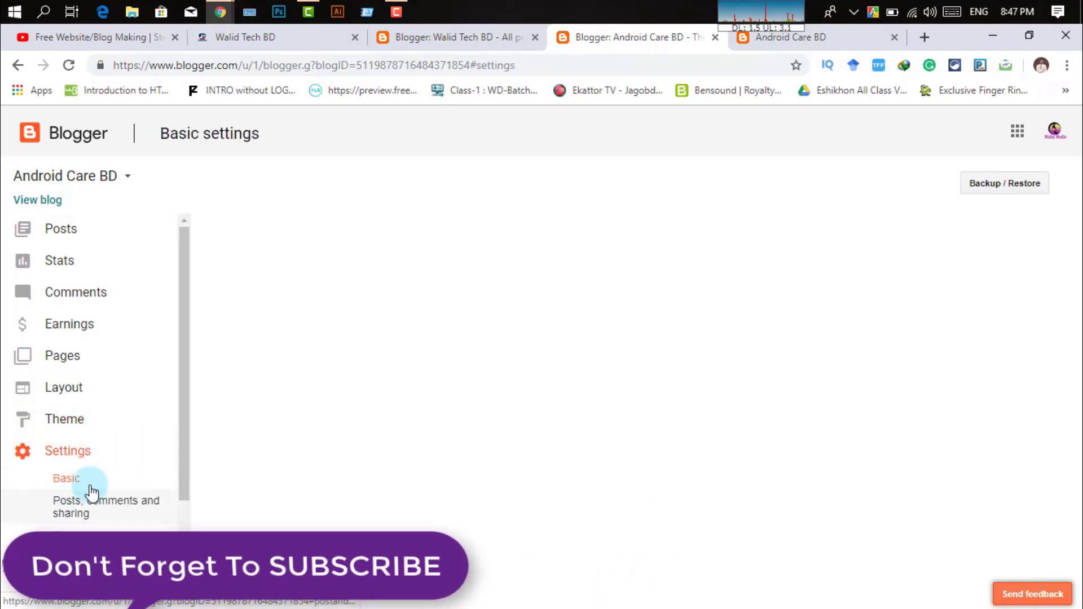
pyautogui.click(73, 479)
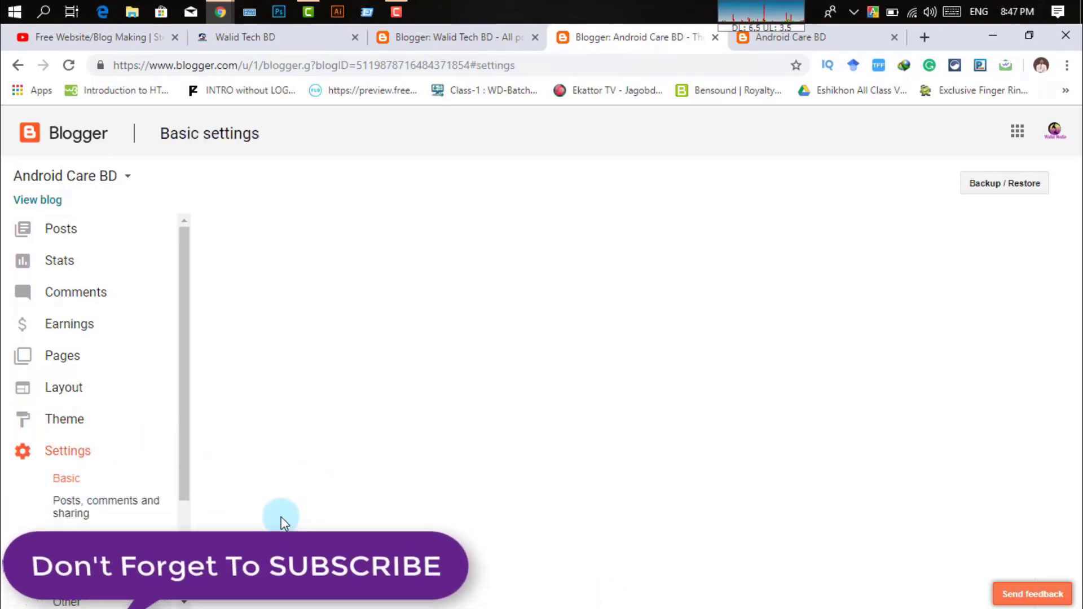
pyautogui.scroll(-3, 145, 519)
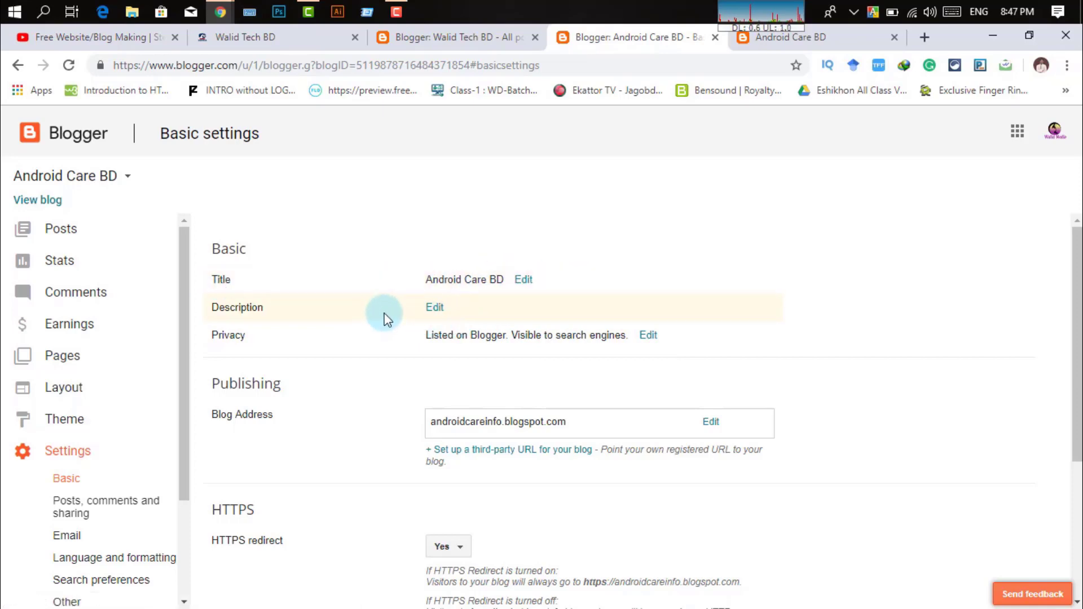
pyautogui.click(434, 309)
pyautogui.click(503, 321)
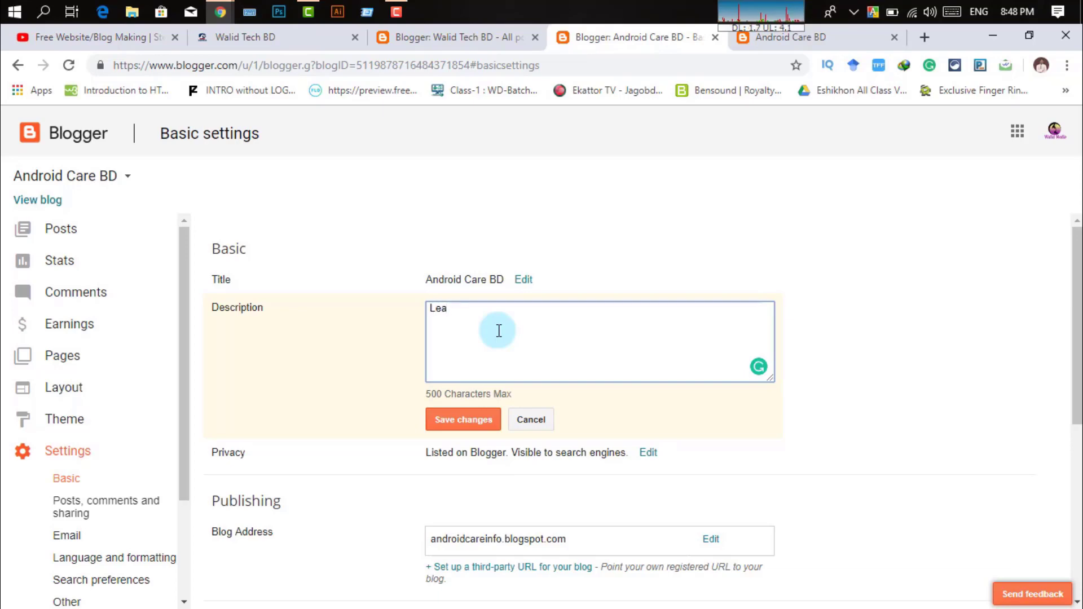
pyautogui.write('rn Smart Technology')
pyautogui.click(453, 428)
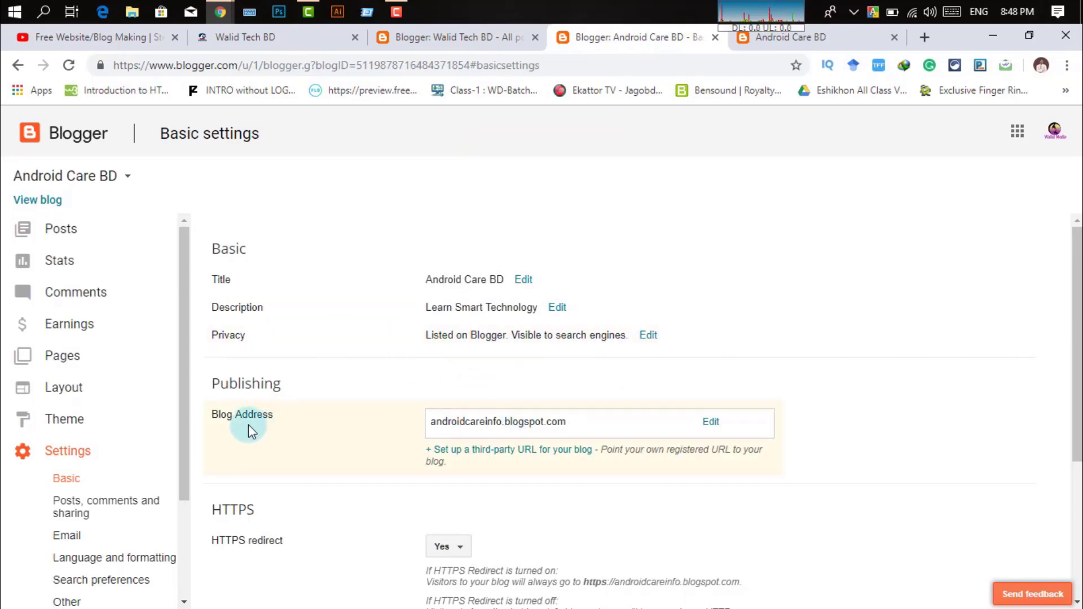
# Review the blog address, third-party URL, HTTPS redirect and permissions settings on the Basic settings page.
pyautogui.scroll(-3, 248, 424)
pyautogui.scroll(2, 261, 322)
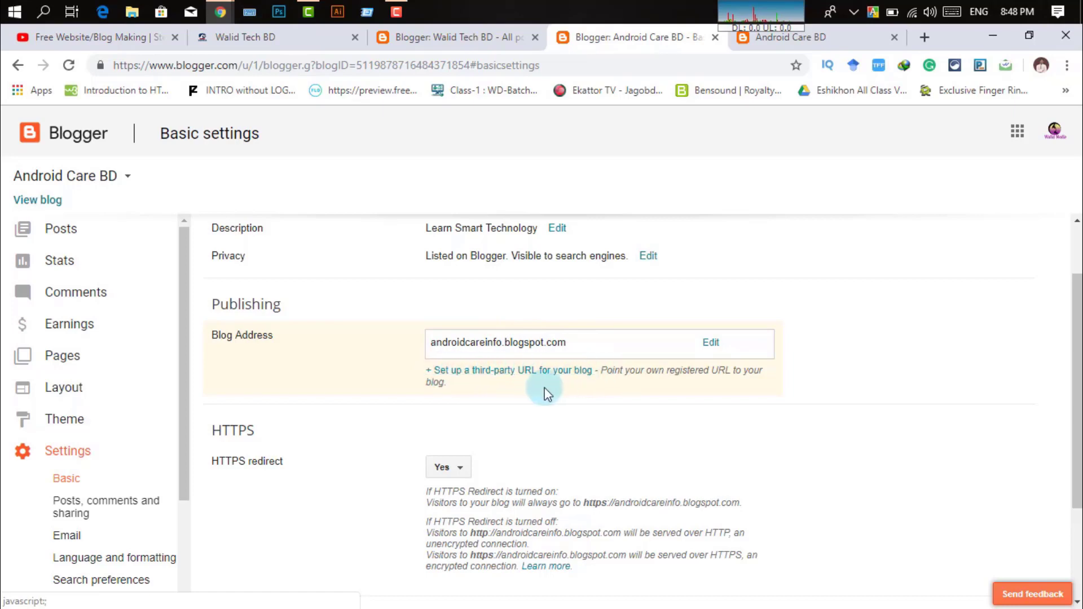
pyautogui.scroll(-1, 523, 295)
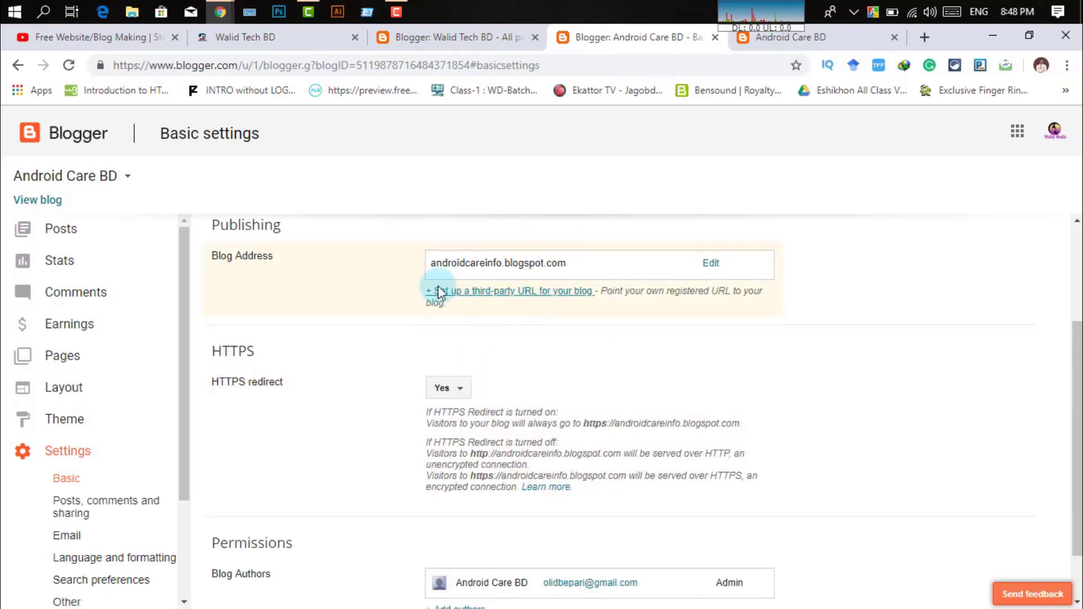
pyautogui.scroll(-1, 523, 324)
pyautogui.scroll(3, 496, 469)
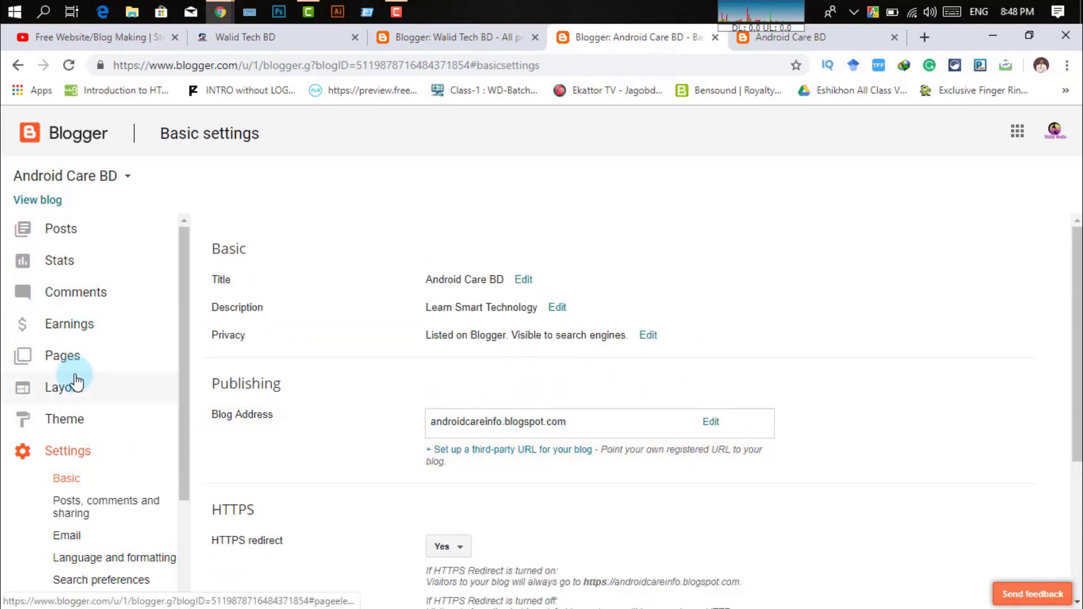
# Browse the built-in theme gallery in the Theme section from Contempo down to Watermark and Ethereal.
pyautogui.click(76, 423)
pyautogui.scroll(-3, 580, 383)
pyautogui.scroll(3, 550, 378)
pyautogui.scroll(-4, 521, 380)
pyautogui.scroll(4, 527, 381)
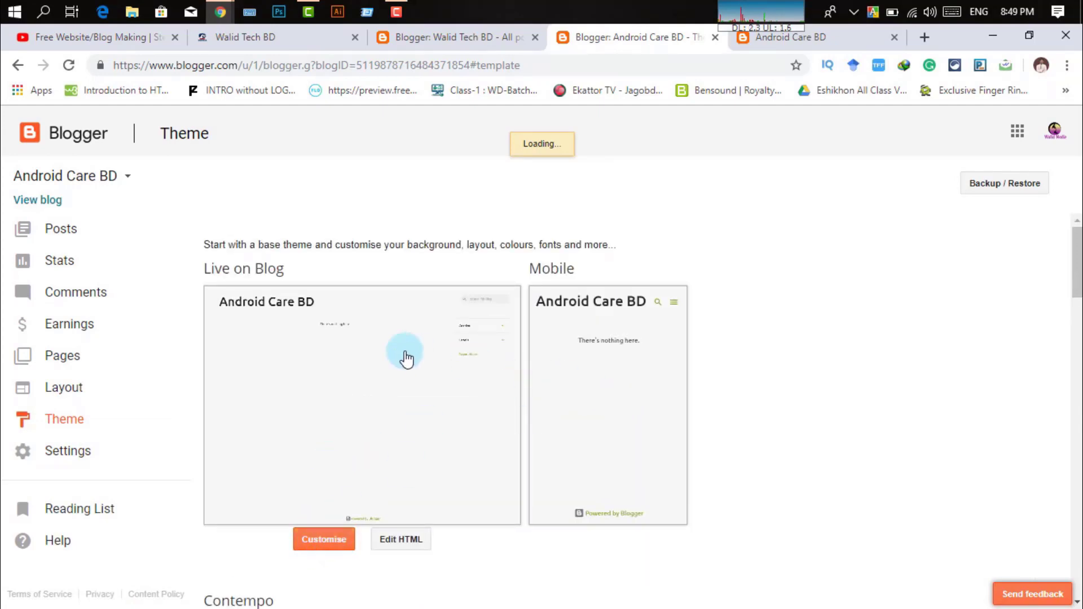
pyautogui.scroll(-1, 541, 468)
pyautogui.scroll(-20, 564, 544)
pyautogui.scroll(-8, 592, 438)
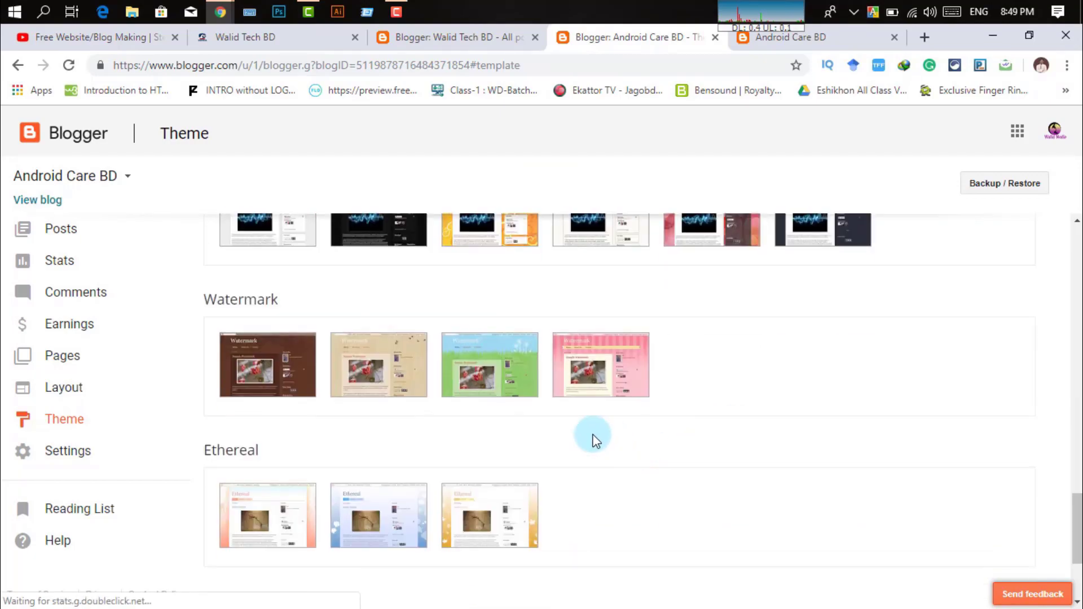
pyautogui.scroll(14, 551, 445)
pyautogui.scroll(10, 599, 496)
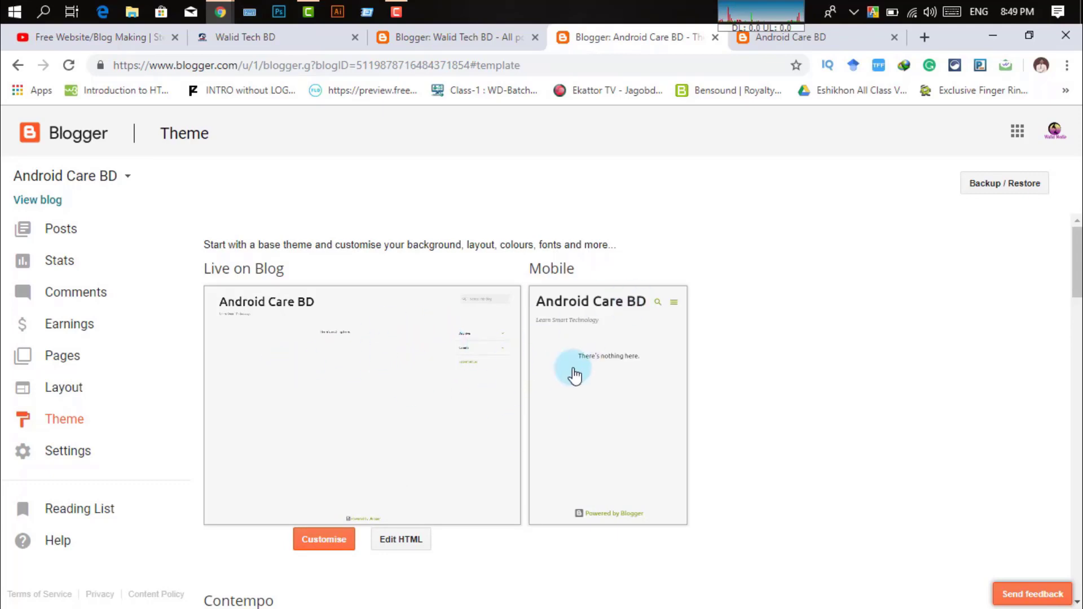
# Replace the blog's theme with NeedMag through theme backup and restore, and check its desktop and mobile previews.
pyautogui.click(995, 186)
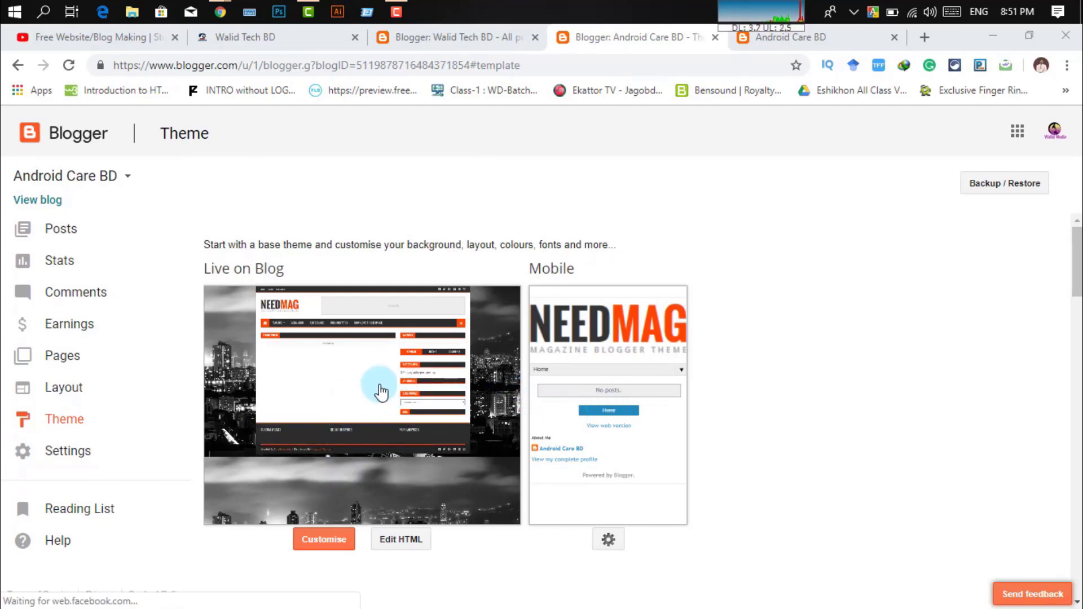
pyautogui.scroll(-3, 382, 391)
pyautogui.scroll(3, 379, 395)
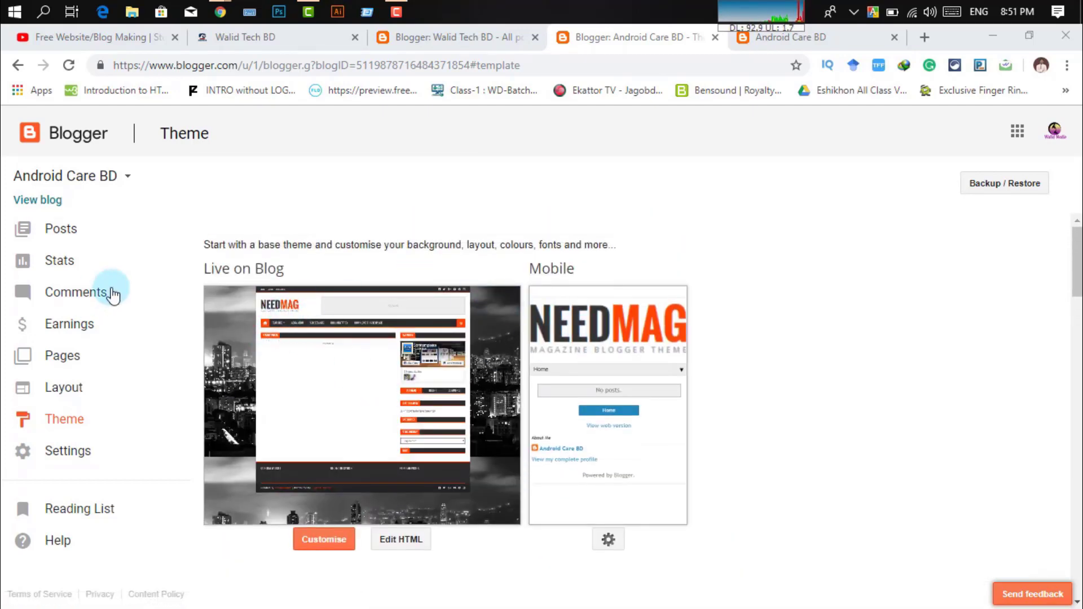
pyautogui.scroll(-2, 435, 386)
pyautogui.scroll(2, 358, 387)
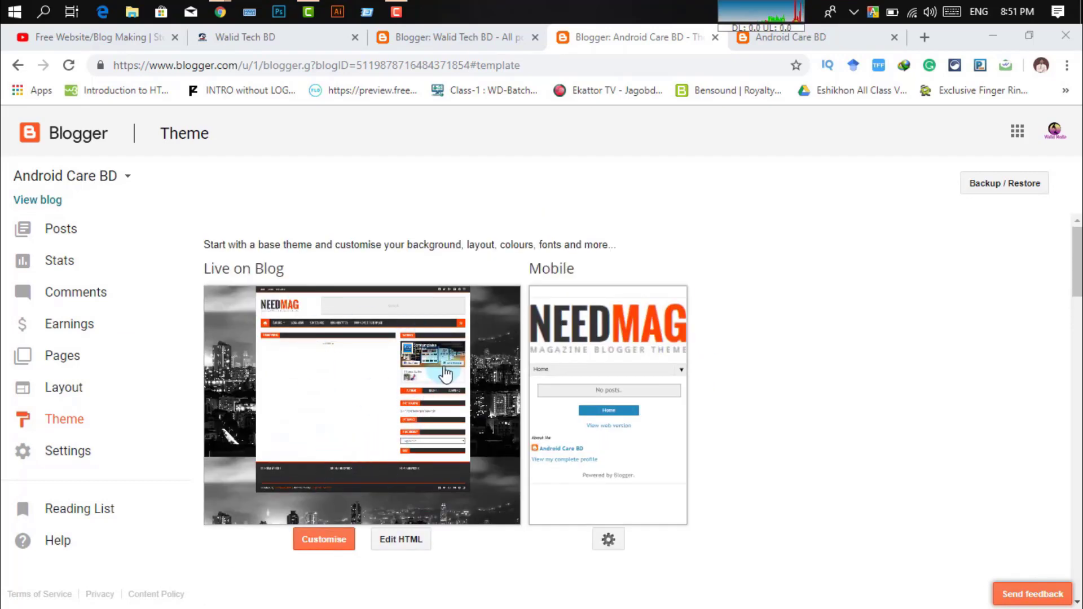
pyautogui.scroll(-1, 389, 459)
pyautogui.scroll(-2, 389, 458)
pyautogui.scroll(3, 476, 454)
pyautogui.scroll(-3, 295, 448)
pyautogui.scroll(3, 269, 422)
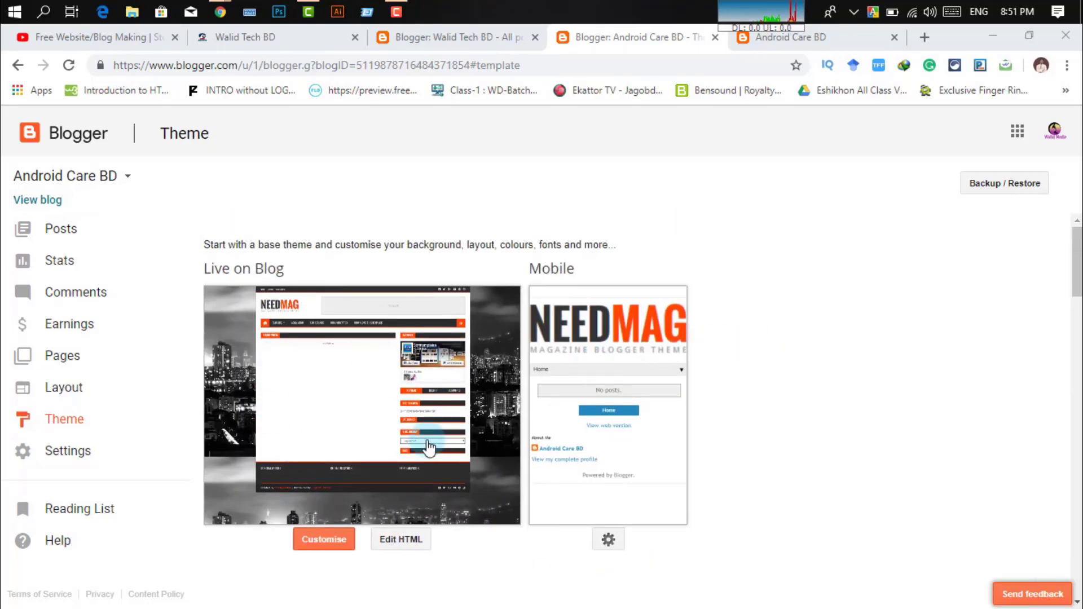
pyautogui.scroll(-4, 425, 442)
pyautogui.scroll(4, 418, 439)
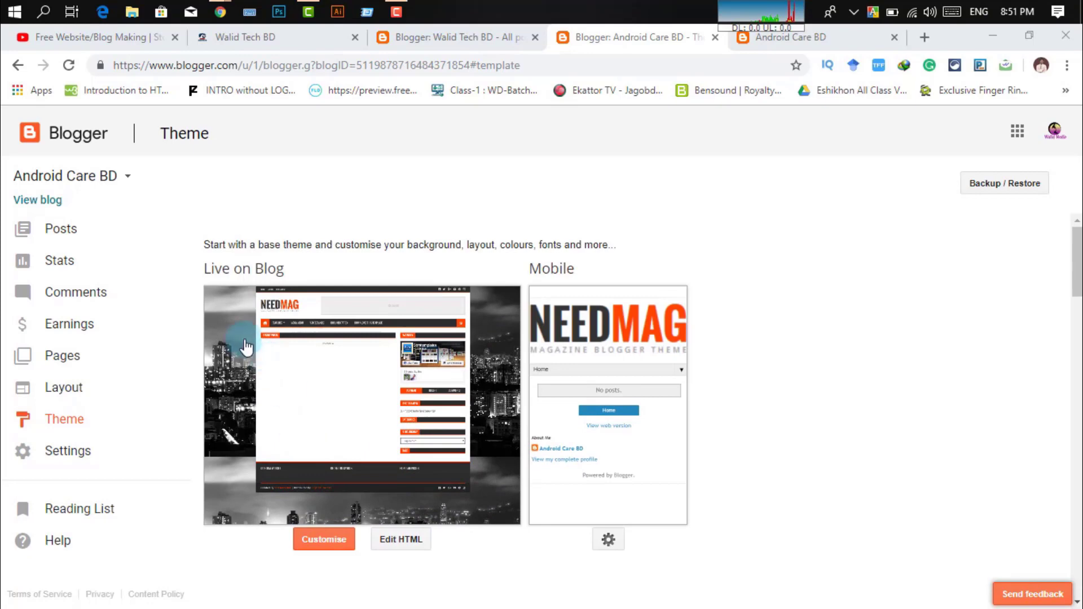
# Open the live Android Care BD blog with its new theme, keeping one tab of it, and compare it with the Walid Tech BD homepage.
pyautogui.click(41, 201)
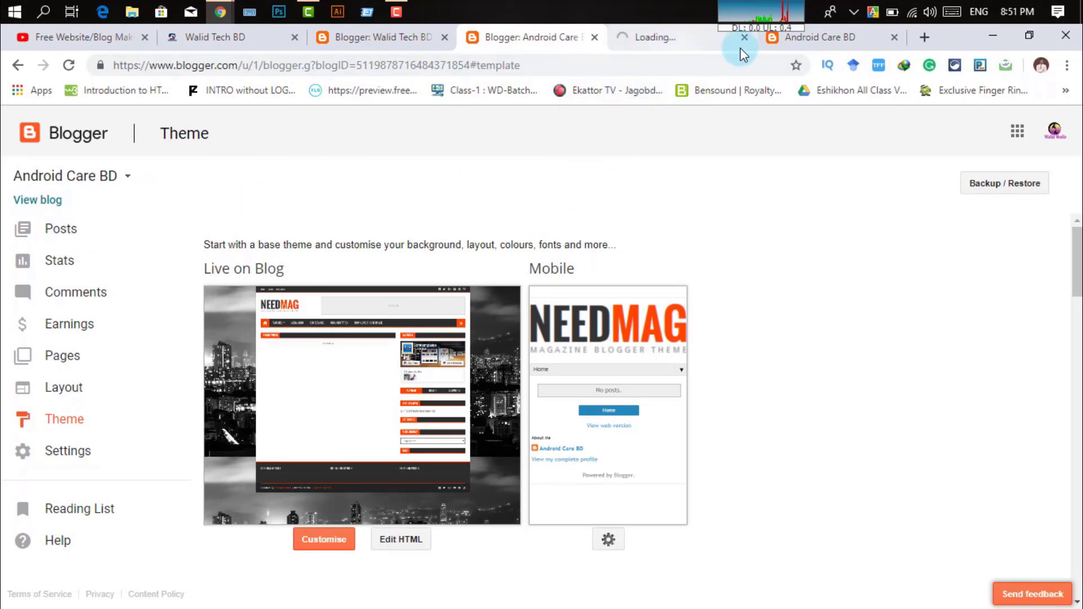
pyautogui.click(895, 37)
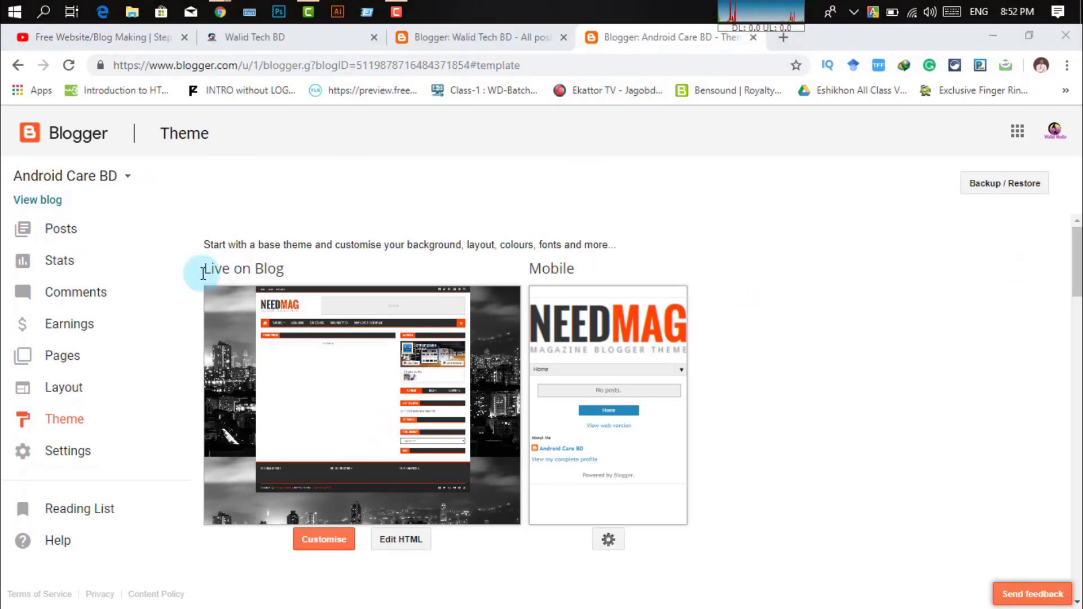
pyautogui.click(44, 202)
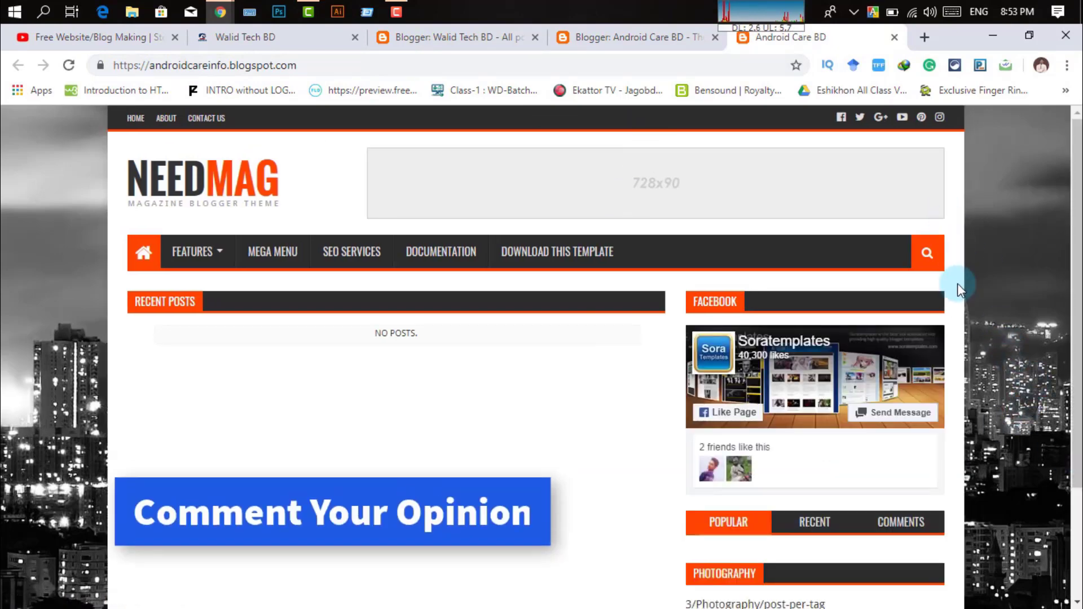
pyautogui.scroll(-3, 1026, 429)
pyautogui.scroll(3, 1034, 449)
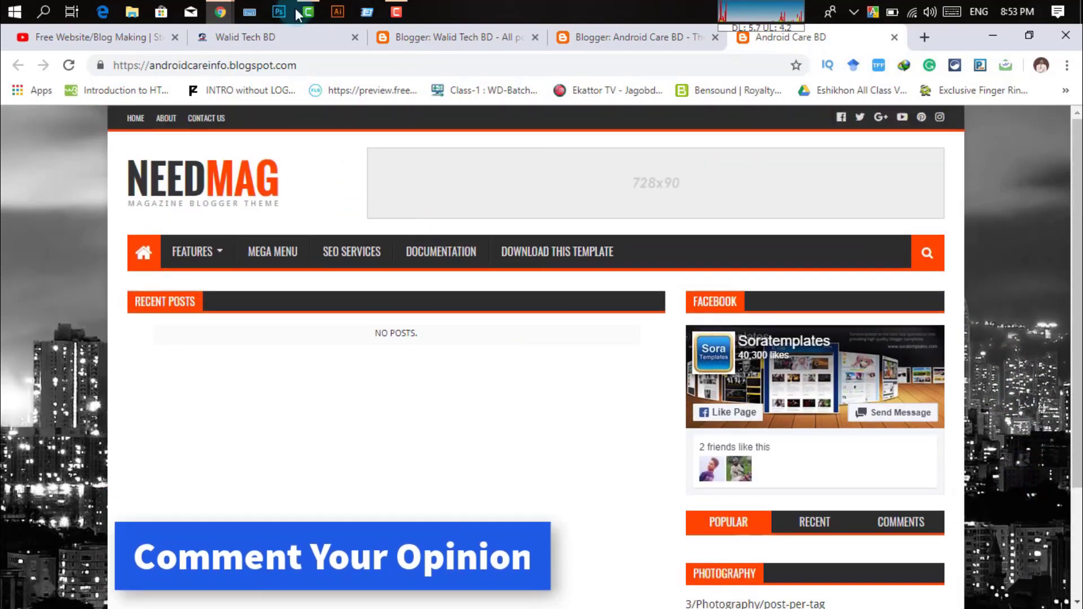
pyautogui.click(276, 35)
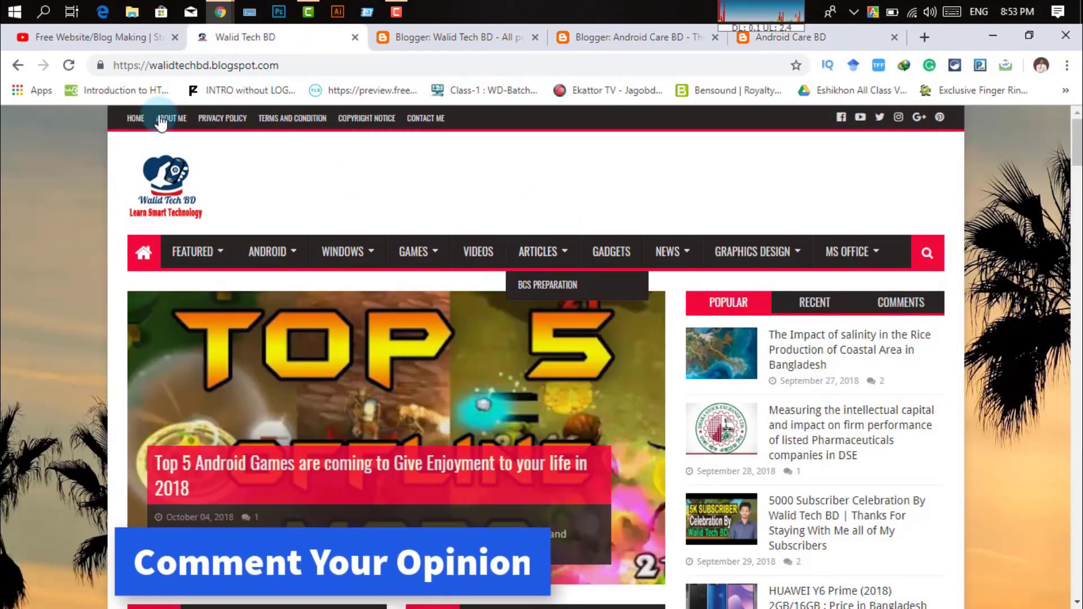
# Compare the Walid Tech BD homepage with the live Android Care BD blog, examining its header, Features menu, posts area, sidebar and footer.
pyautogui.scroll(-8, 1058, 379)
pyautogui.scroll(8, 1002, 433)
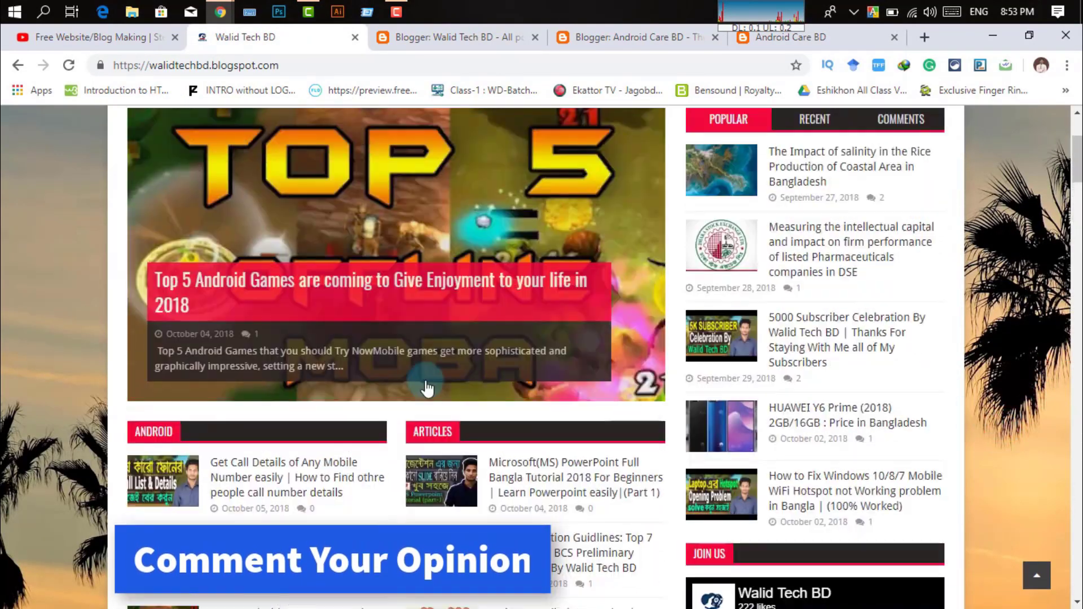
pyautogui.click(676, 38)
pyautogui.click(787, 38)
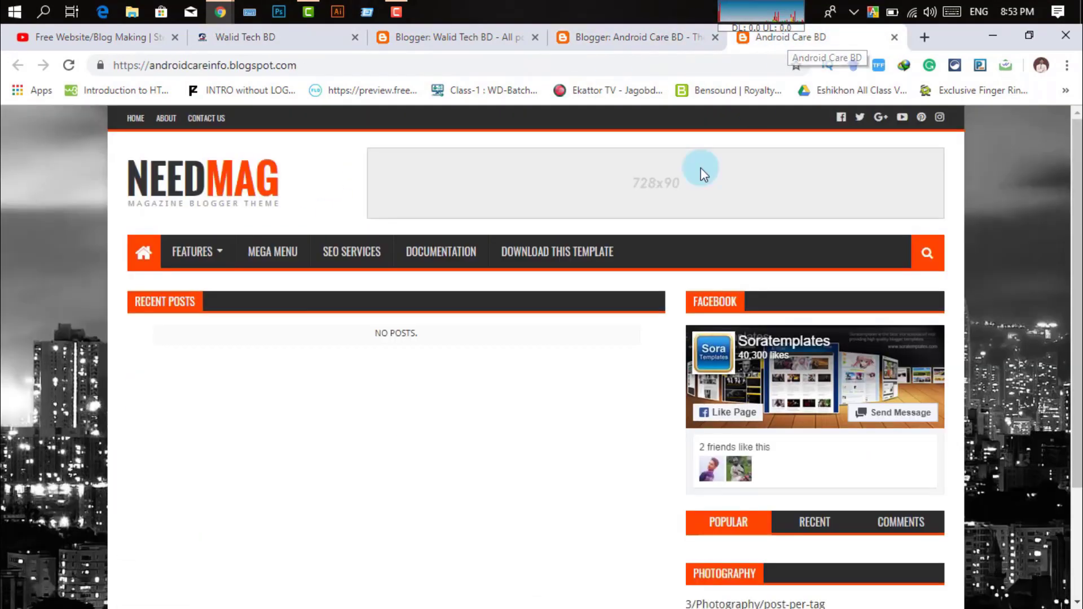
pyautogui.scroll(-1, 41, 359)
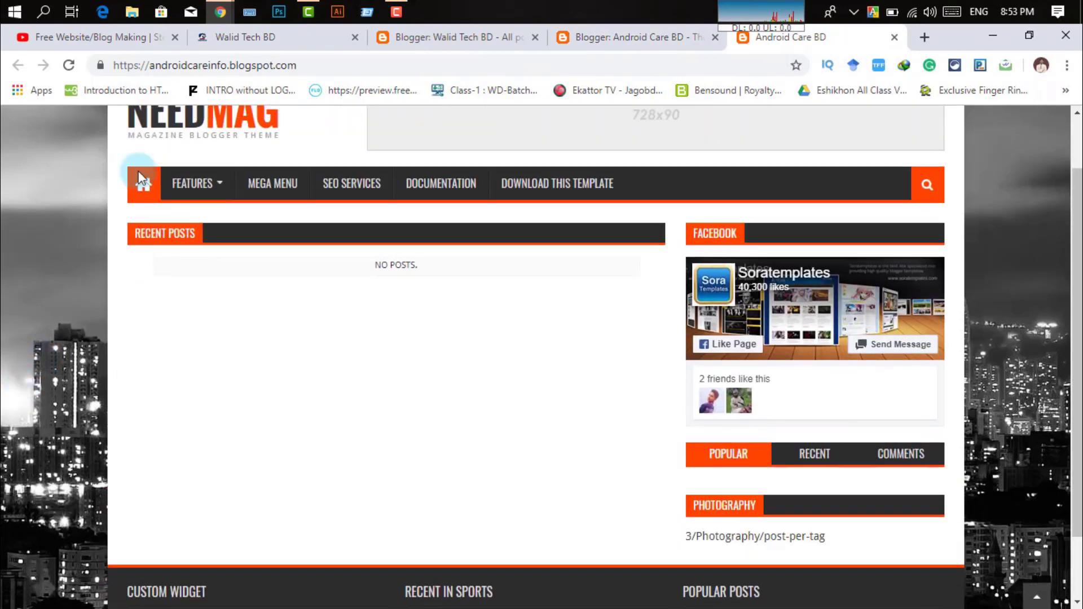
pyautogui.scroll(1, 194, 314)
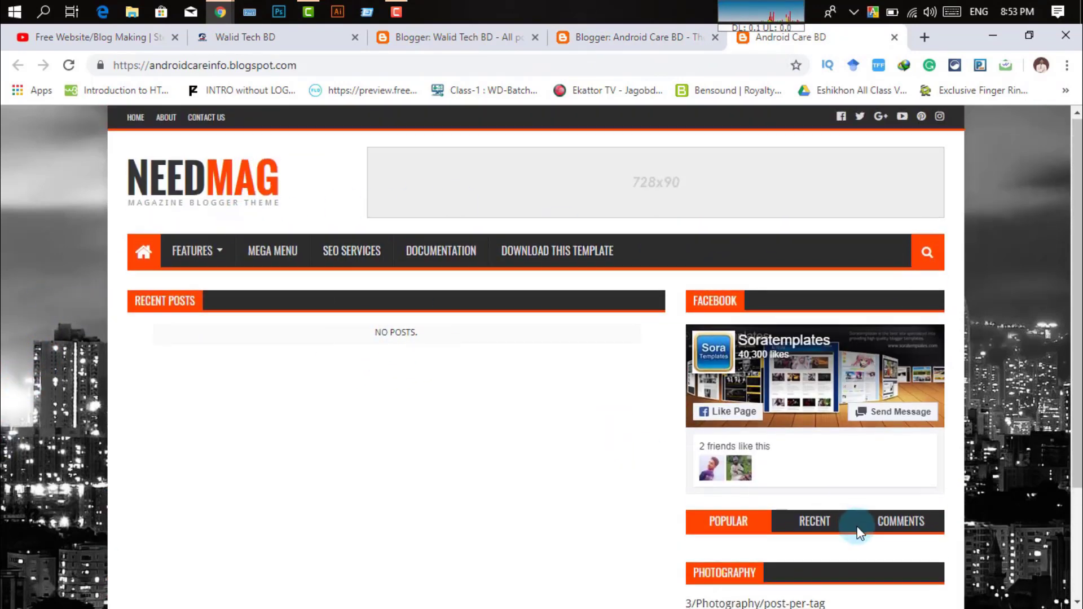
pyautogui.scroll(-2, 561, 522)
pyautogui.scroll(2, 809, 603)
pyautogui.scroll(-2, 483, 546)
pyautogui.scroll(2, 798, 434)
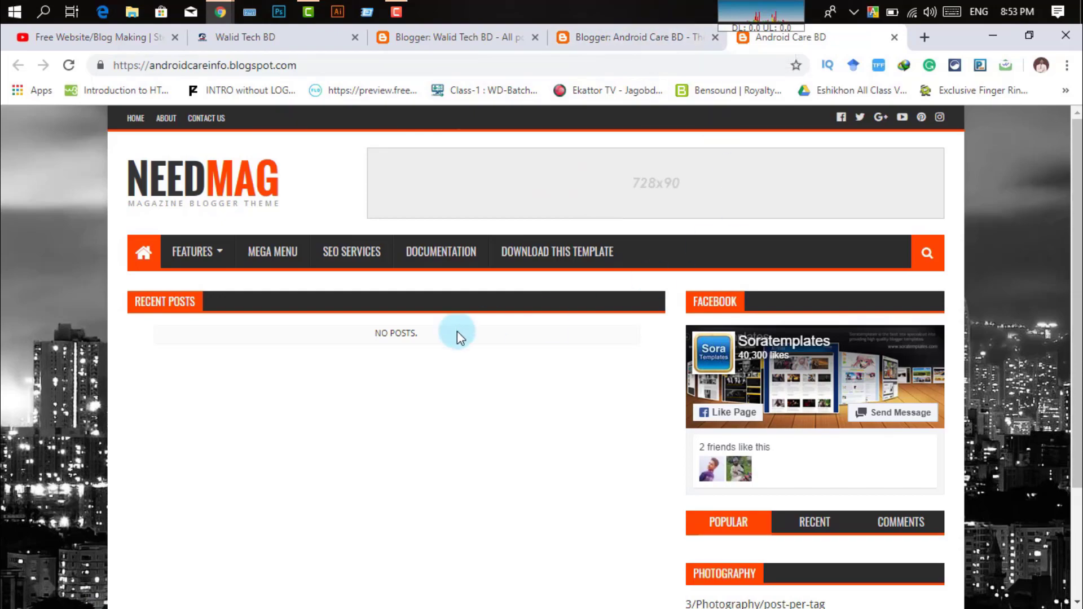
pyautogui.scroll(-1, 518, 461)
pyautogui.scroll(1, 518, 462)
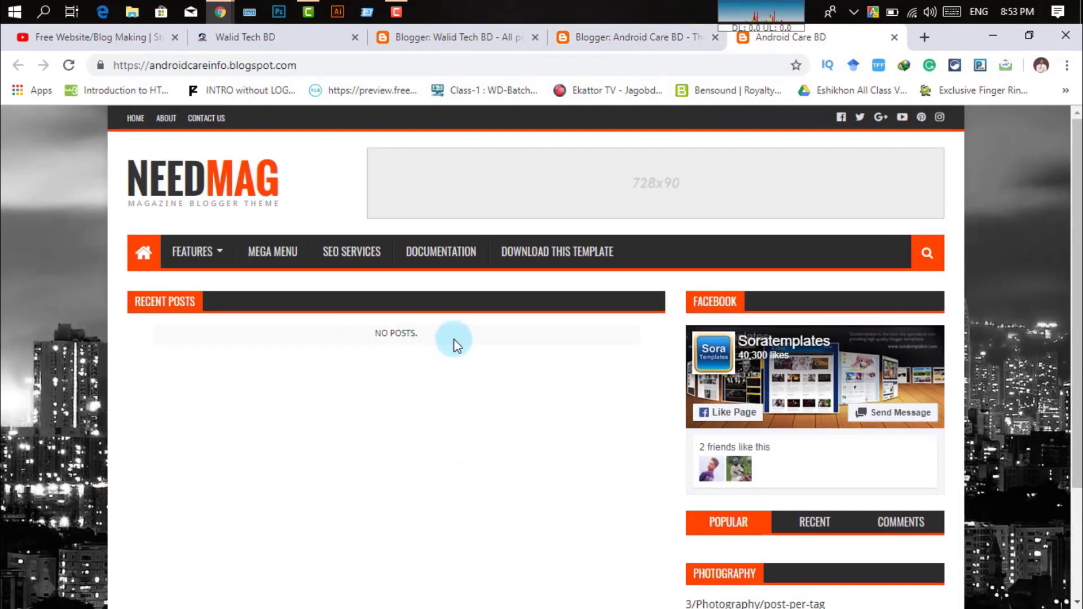
pyautogui.click(627, 39)
pyautogui.click(789, 38)
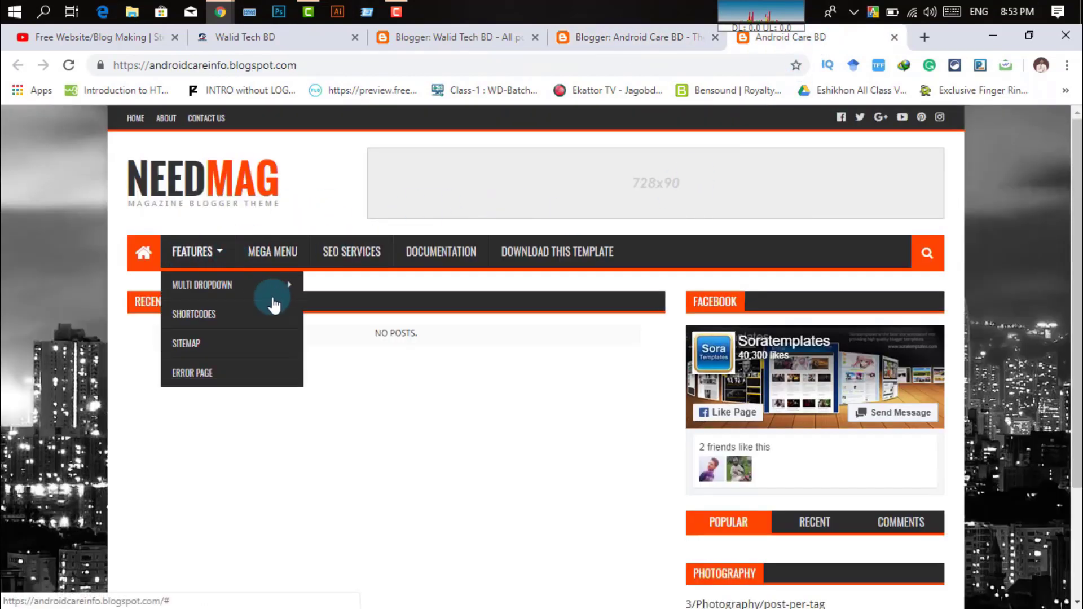
pyautogui.scroll(-5, 866, 532)
pyautogui.scroll(5, 890, 483)
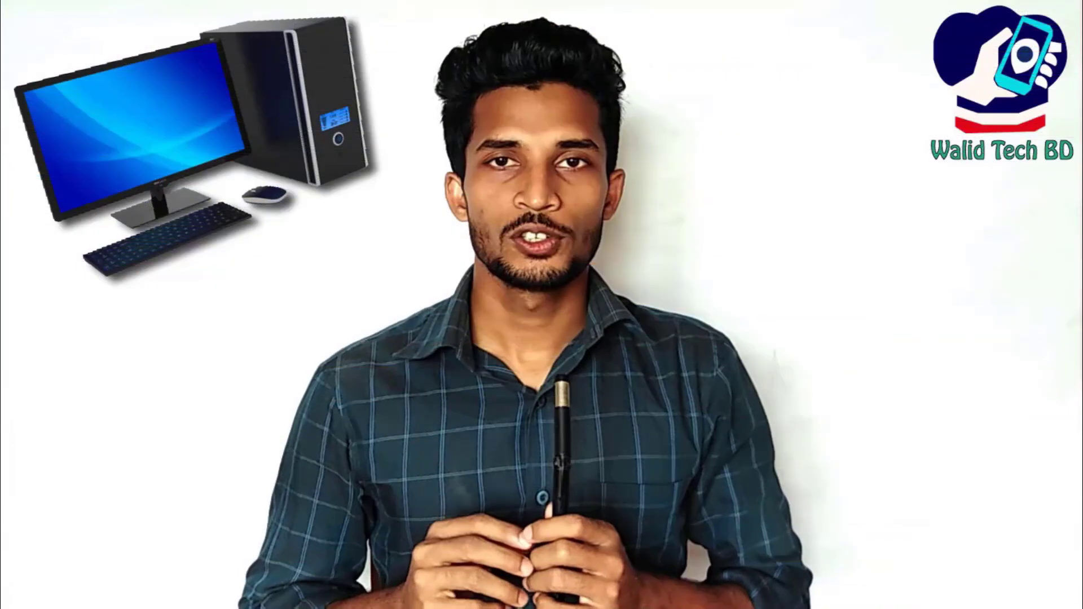